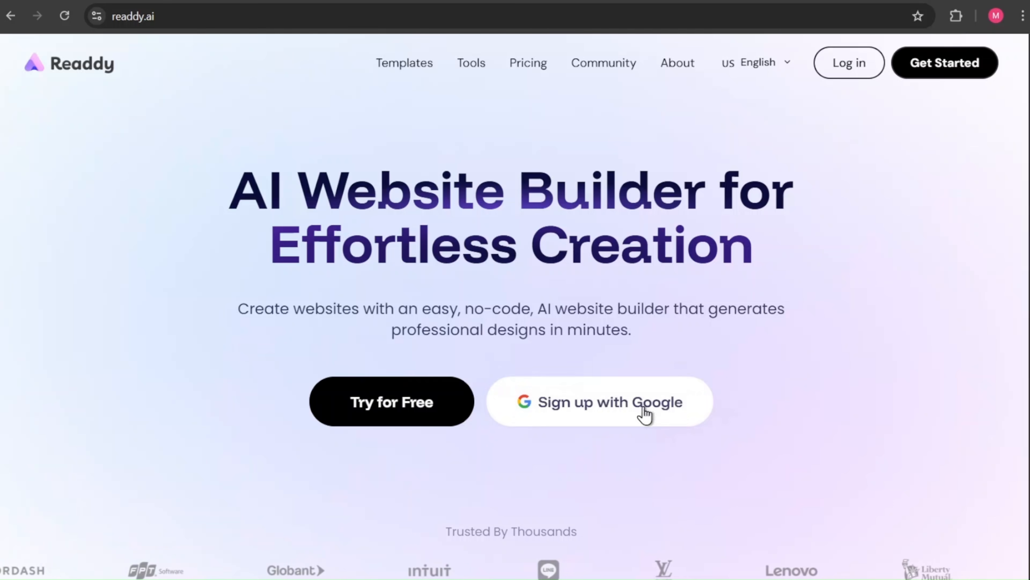
Look over the Readdy home page, including the Build, Edit and Launch overview and the website-building section.
scroll(753, 452, "down", 3)
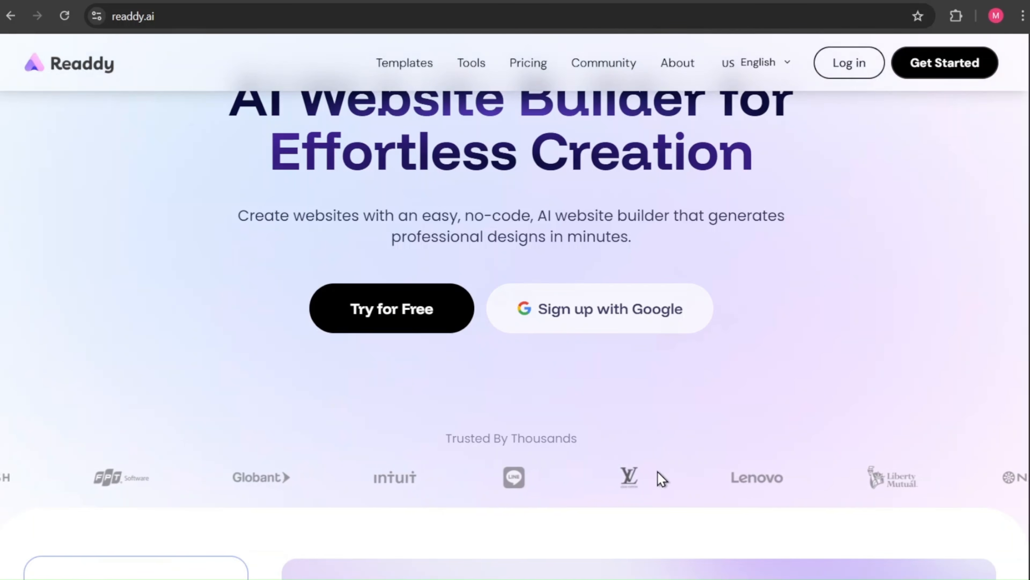
scroll(842, 427, "down", 3)
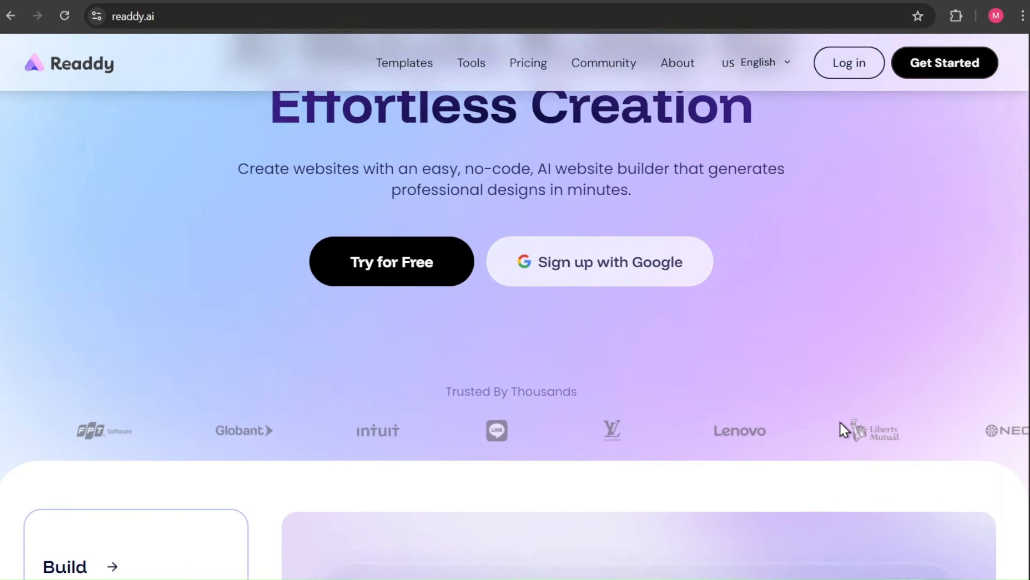
scroll(844, 429, "down", 12)
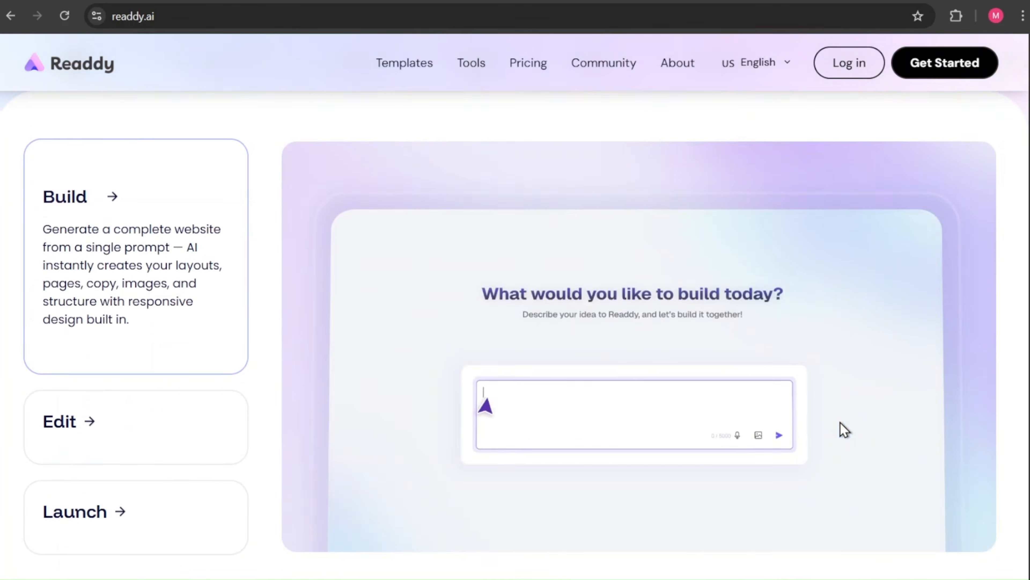
scroll(843, 427, "down", 4)
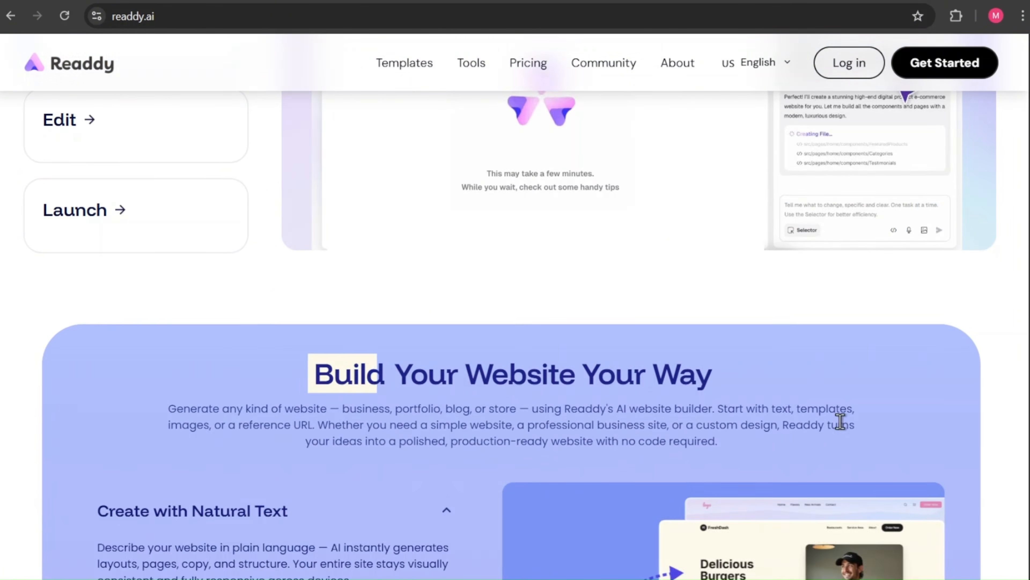
scroll(840, 422, "up", 2)
scroll(842, 426, "up", 10)
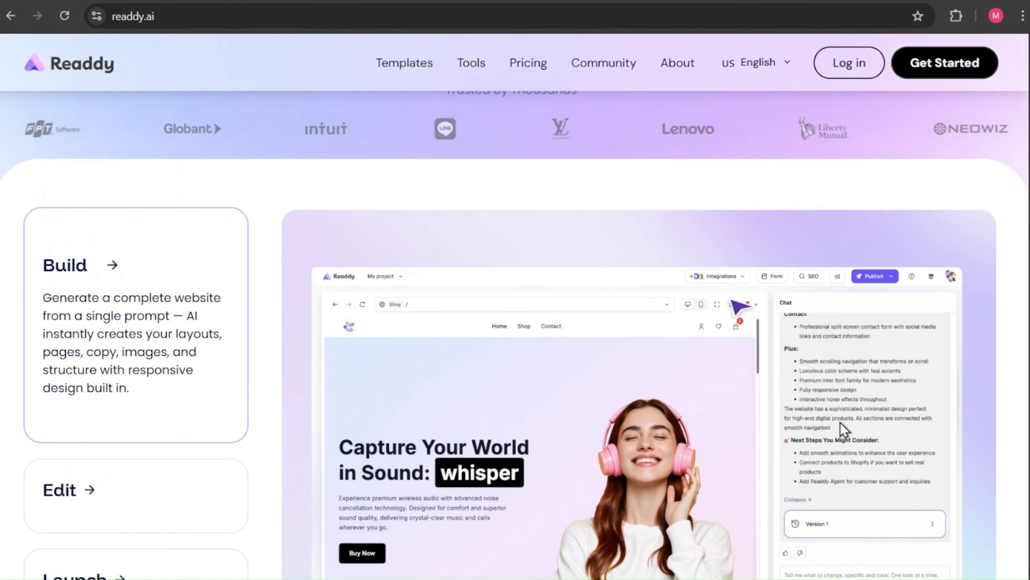
scroll(844, 429, "up", 7)
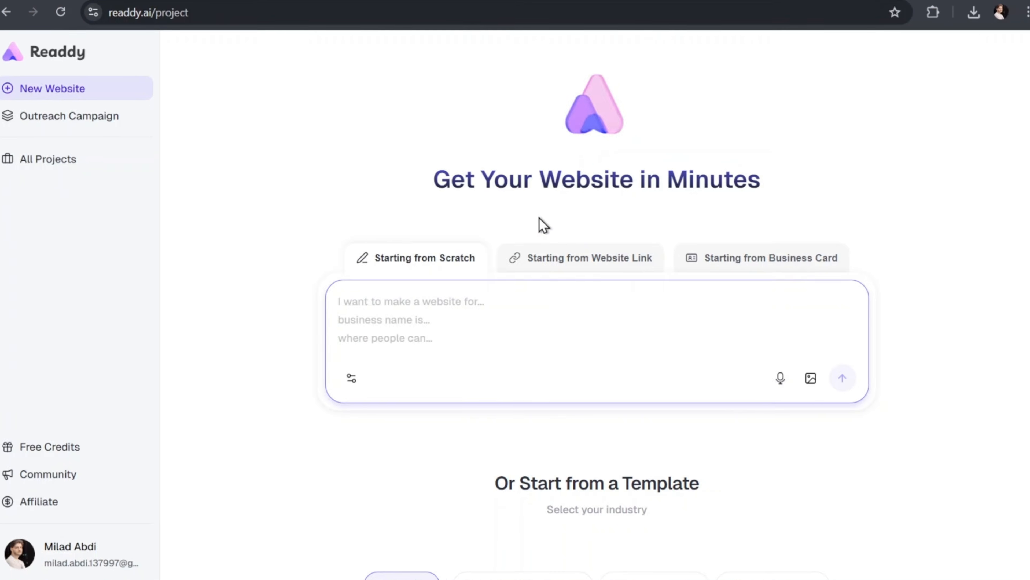
Examine the option for starting a website from scratch and browse the popular website templates.
left_click(457, 257)
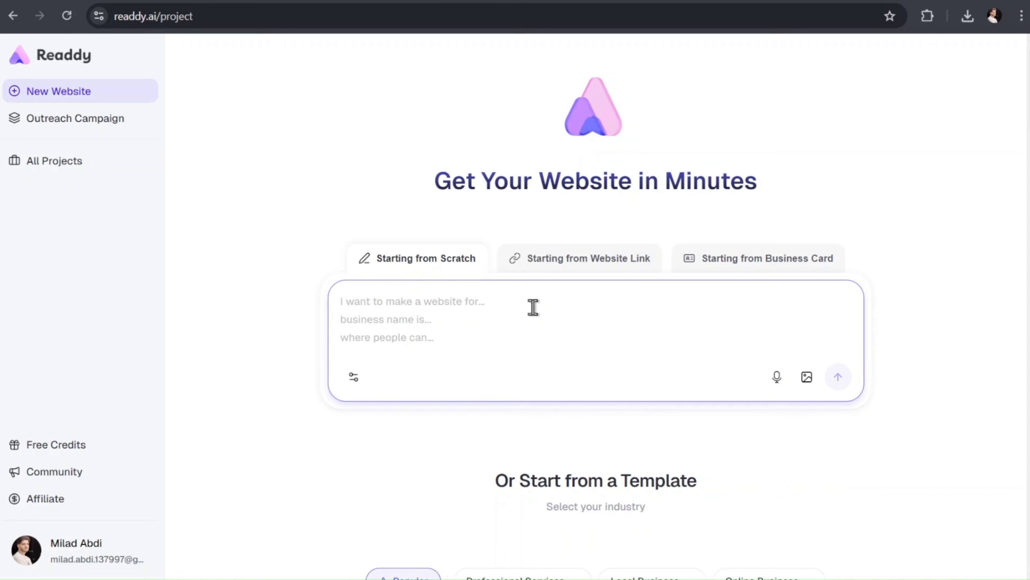
scroll(533, 313, "down", 5)
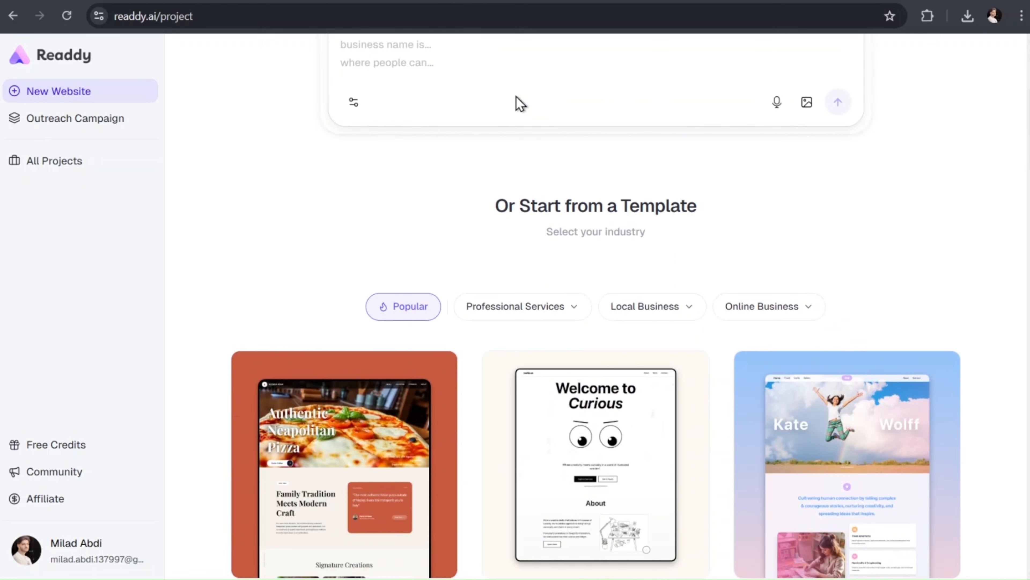
scroll(521, 104, "down", 1)
scroll(552, 181, "down", 2)
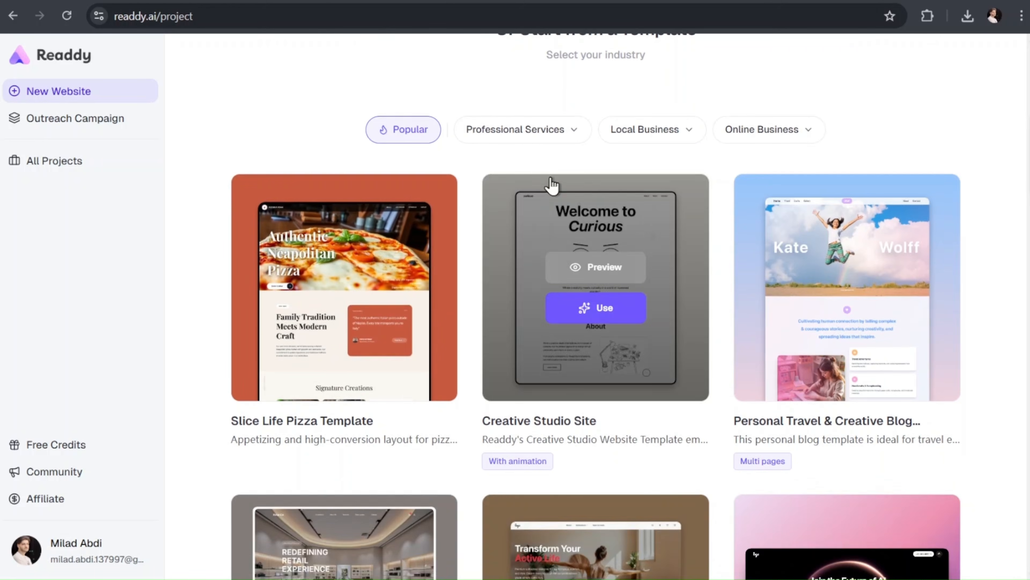
mouse_move(623, 312)
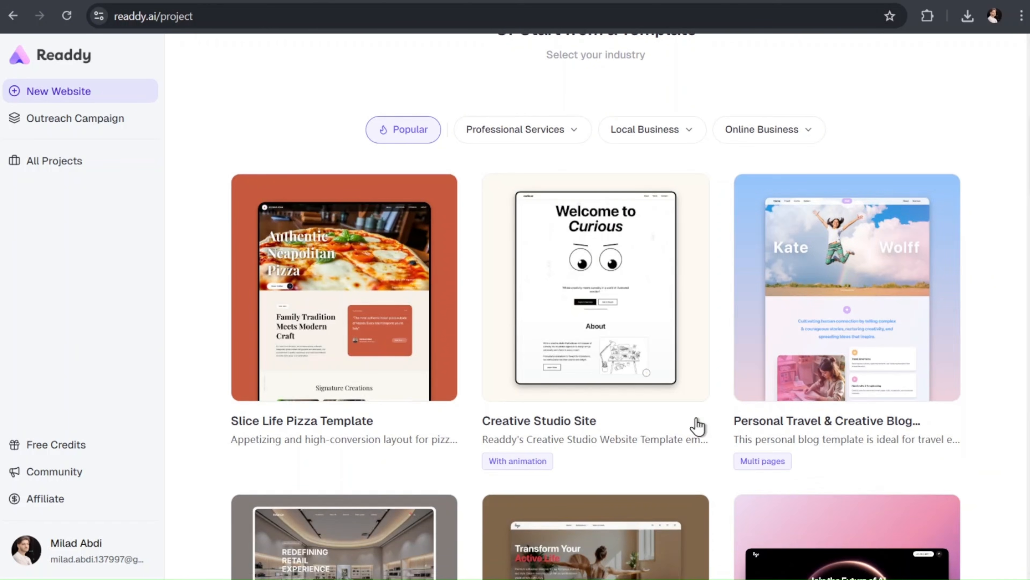
scroll(694, 426, "down", 4)
scroll(698, 425, "down", 8)
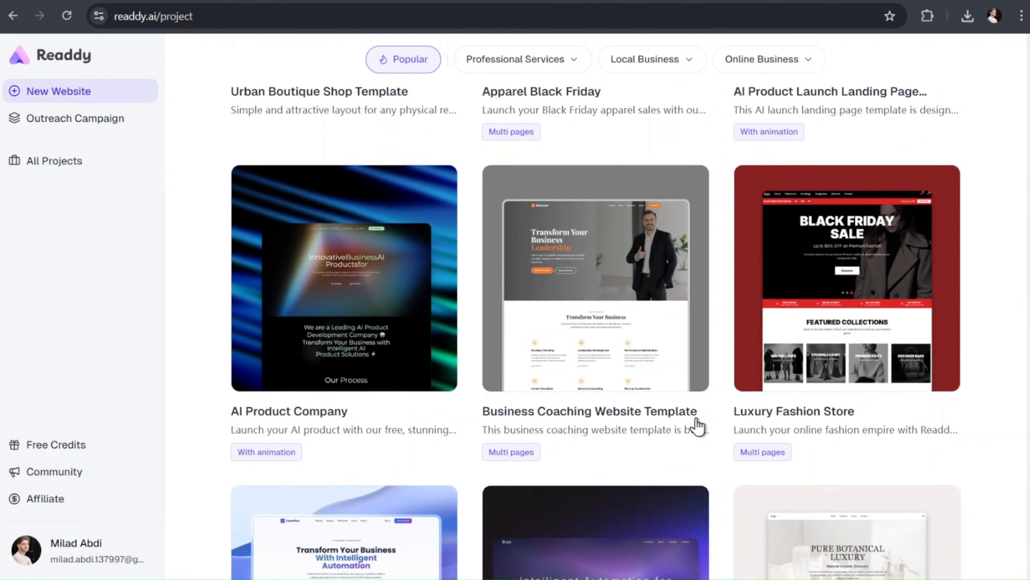
scroll(698, 426, "down", 2)
scroll(697, 425, "up", 3)
scroll(697, 425, "up", 15)
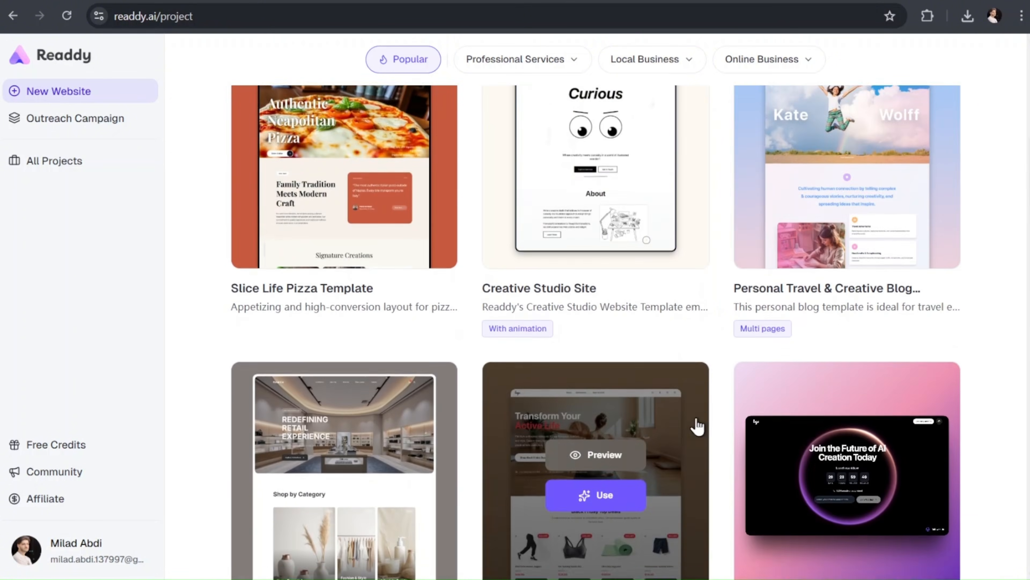
scroll(698, 426, "up", 2)
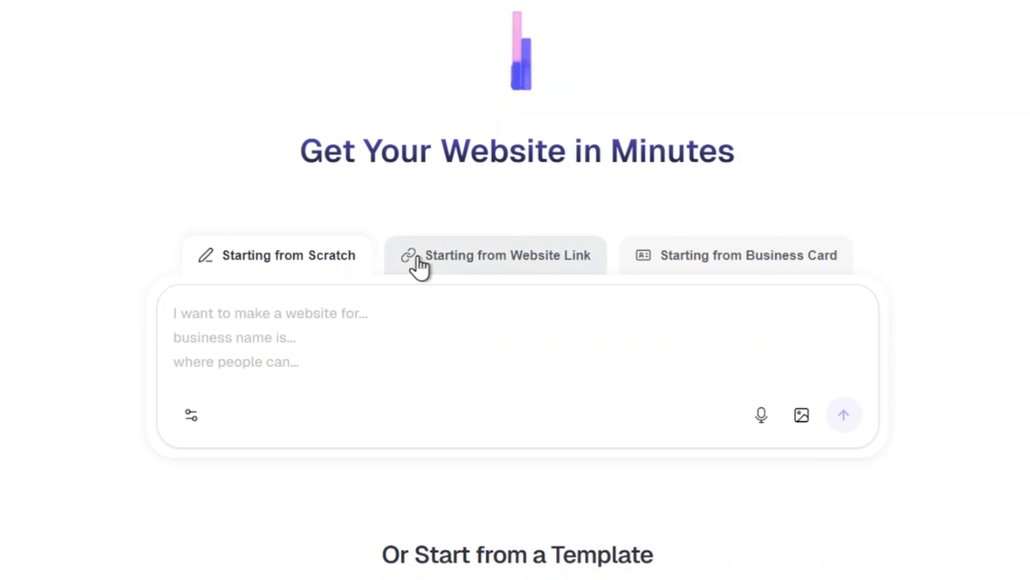
left_click(462, 264)
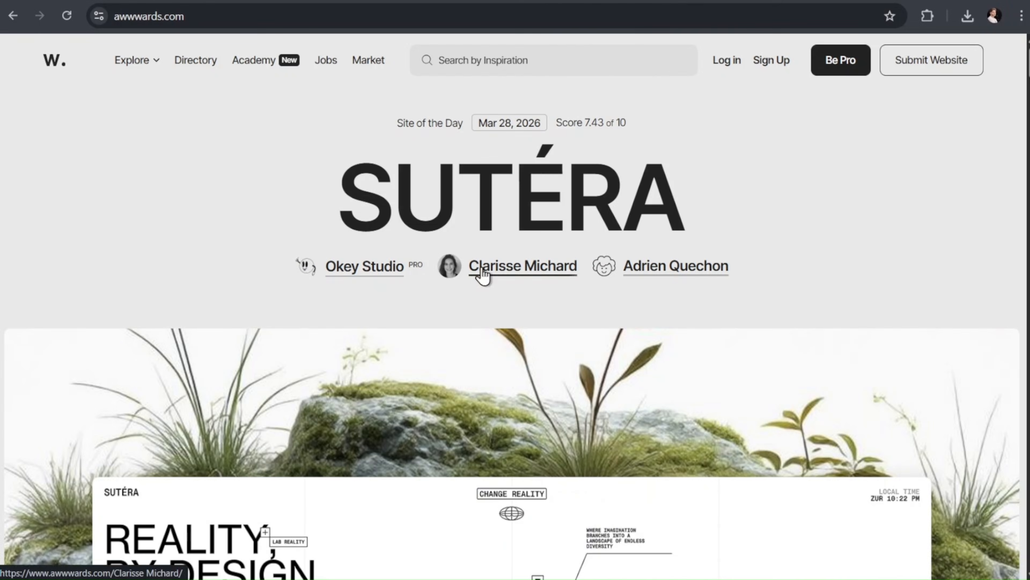
scroll(482, 276, "down", 15)
scroll(483, 276, "up", 15)
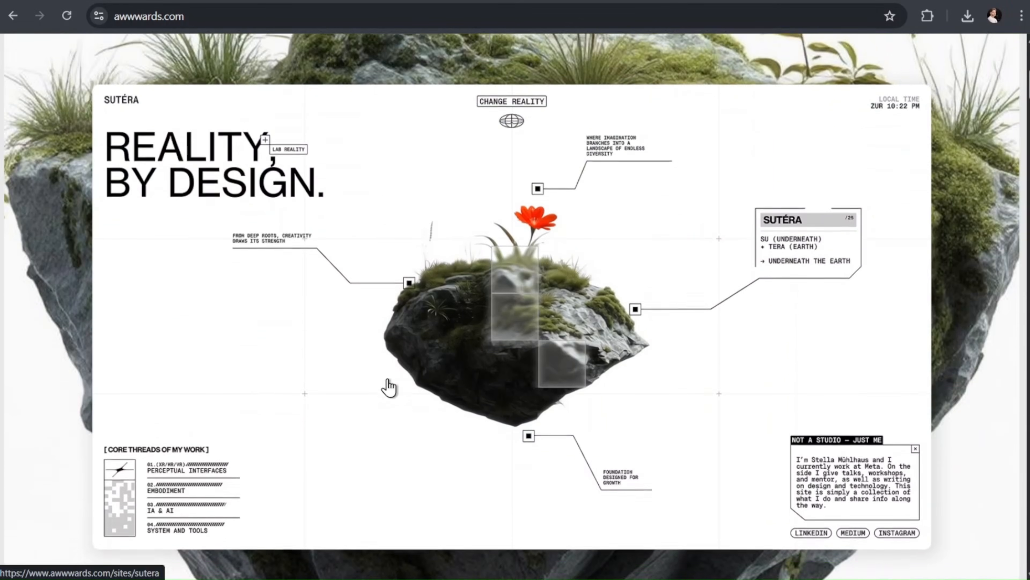
scroll(566, 177, "up", 2)
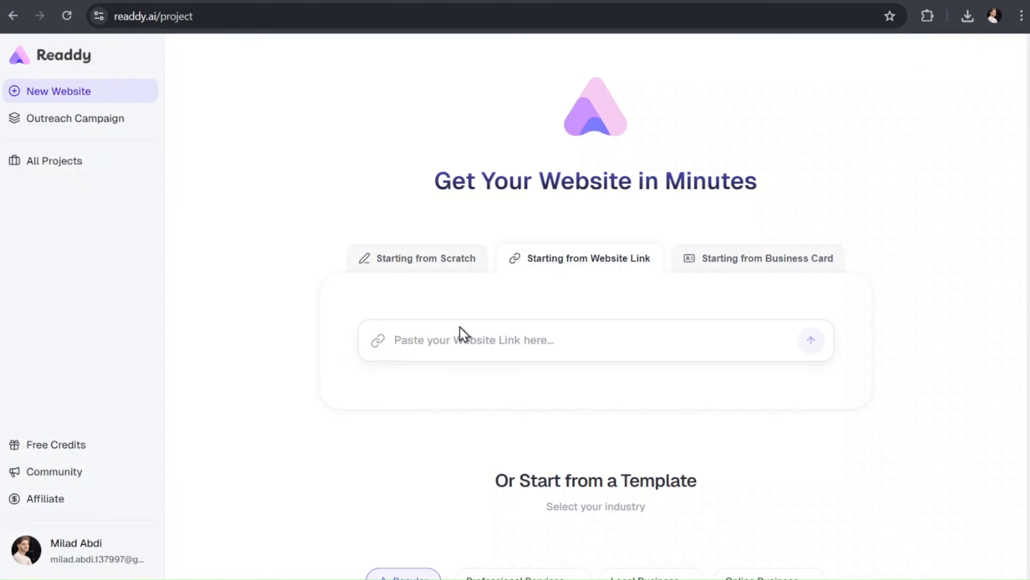
left_click(448, 341)
type("https://www.awwwards.com/")
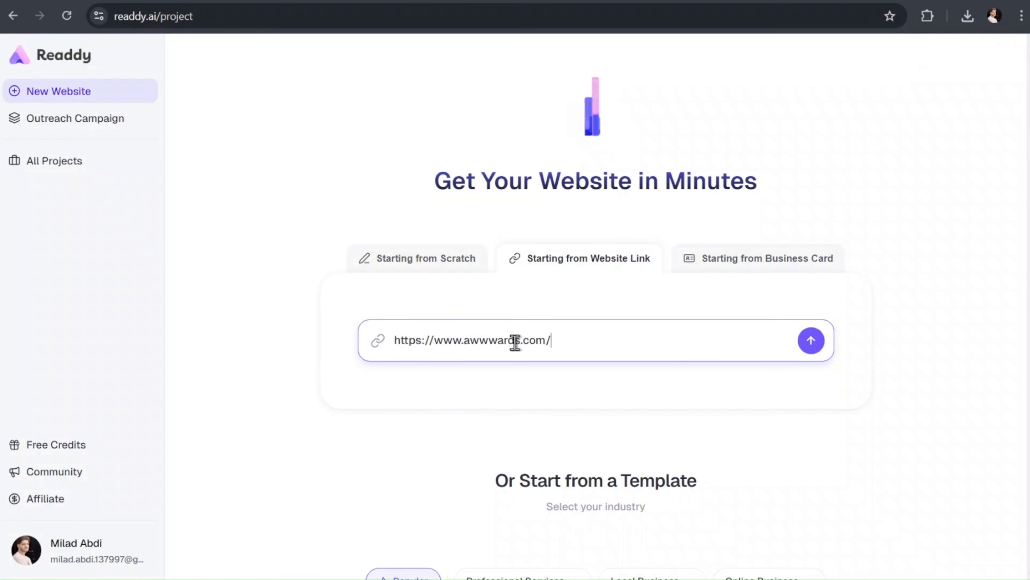
left_click(818, 352)
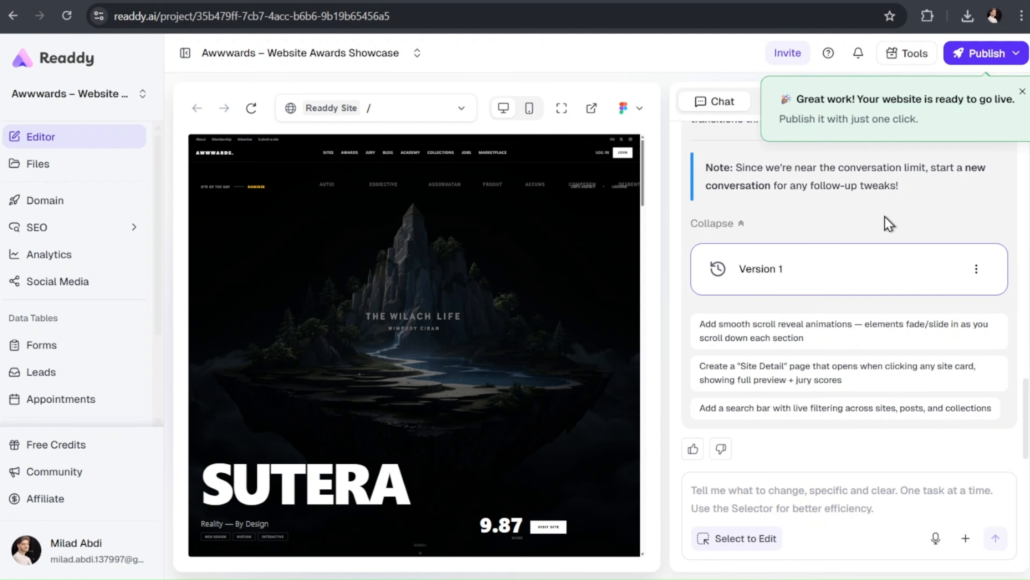
Look over the build summary of the generated Awwwards site and collapse the project navigation to widen the preview.
scroll(887, 223, "up", 3)
scroll(851, 214, "down", 3)
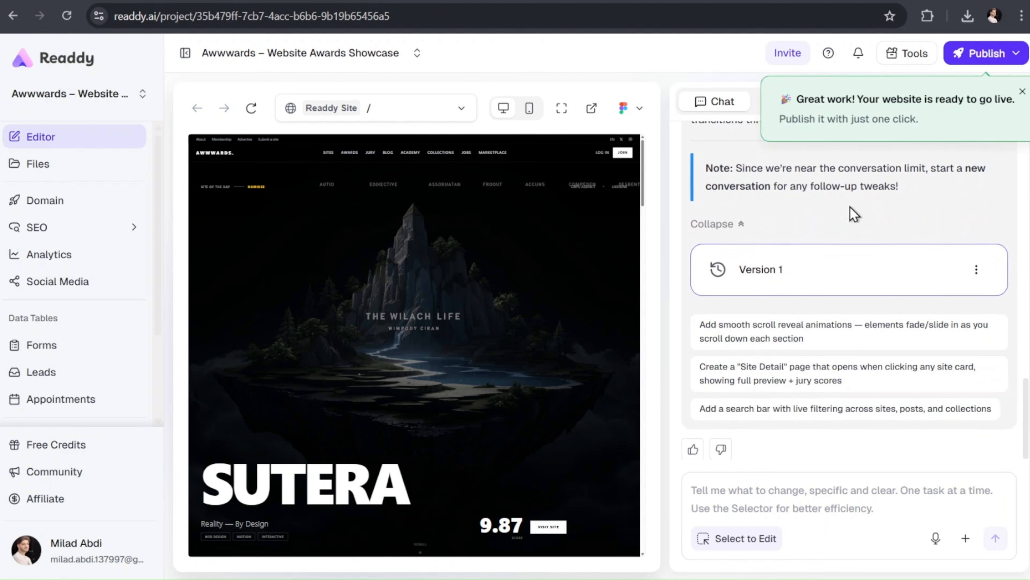
scroll(548, 259, "down", 3)
left_click(183, 52)
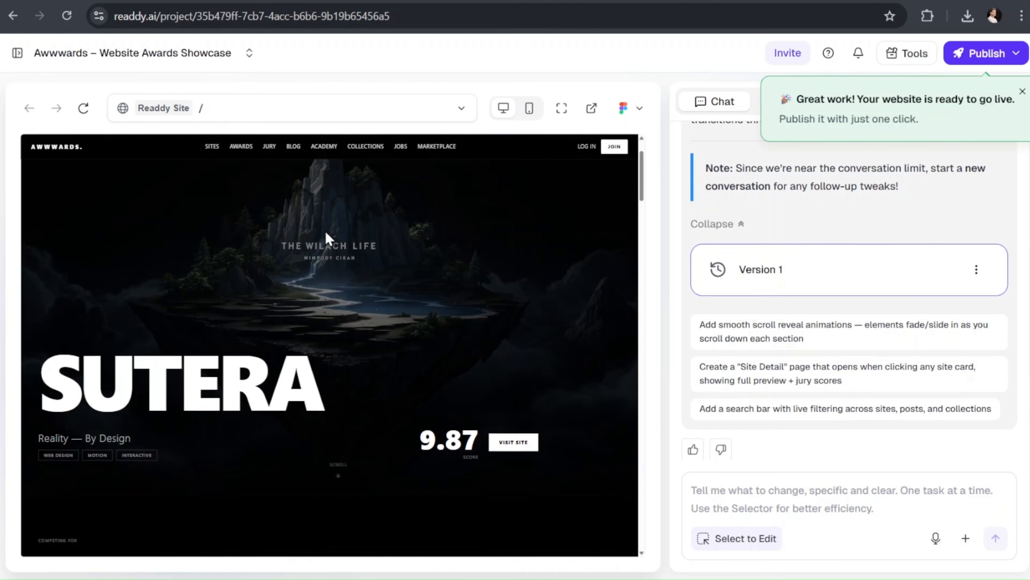
Open the generated Awwwards site's preview in its own page and examine its sections from the hero to the blog posts.
left_click(591, 108)
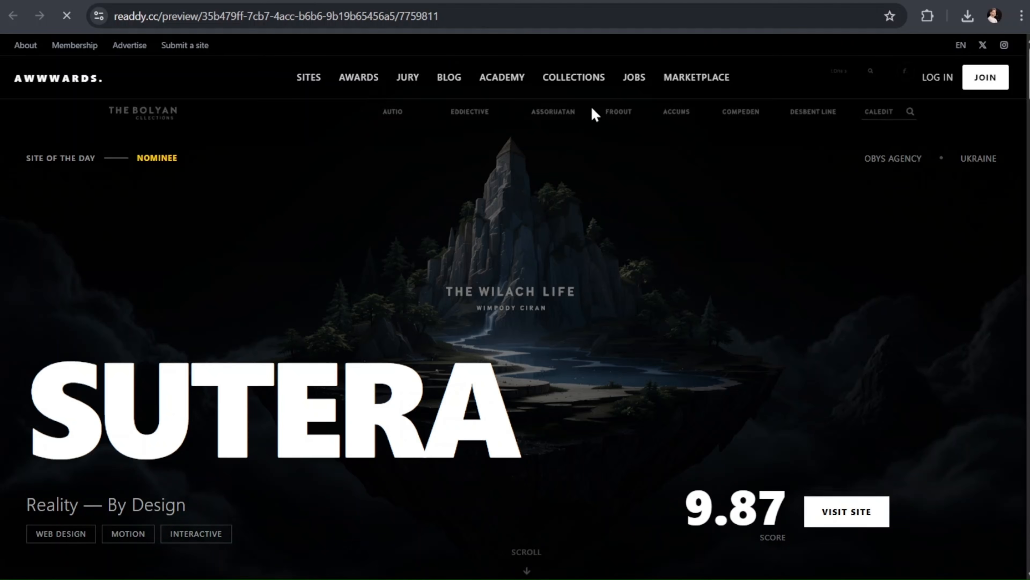
scroll(586, 196, "down", 10)
scroll(585, 189, "down", 15)
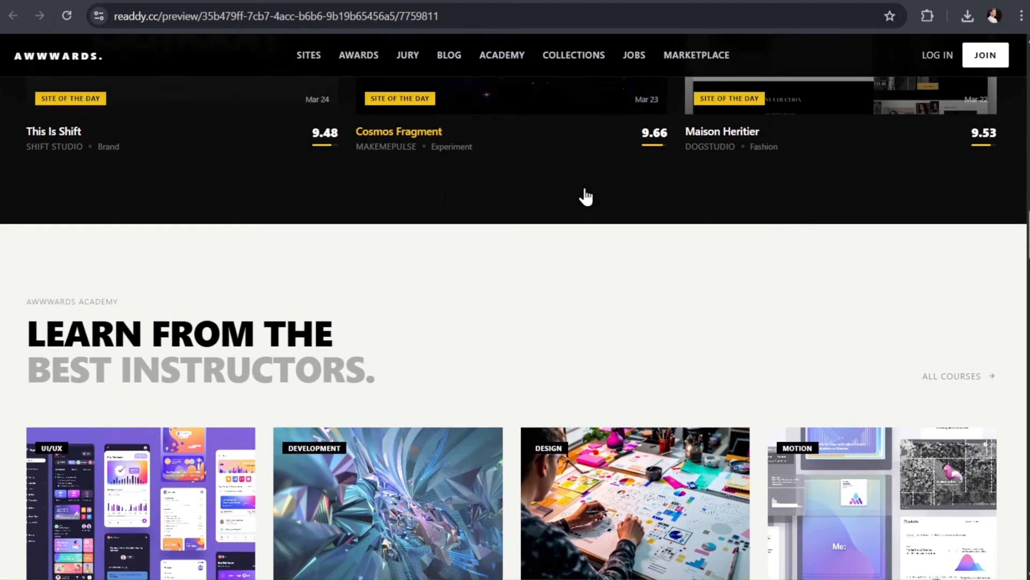
scroll(588, 196, "down", 10)
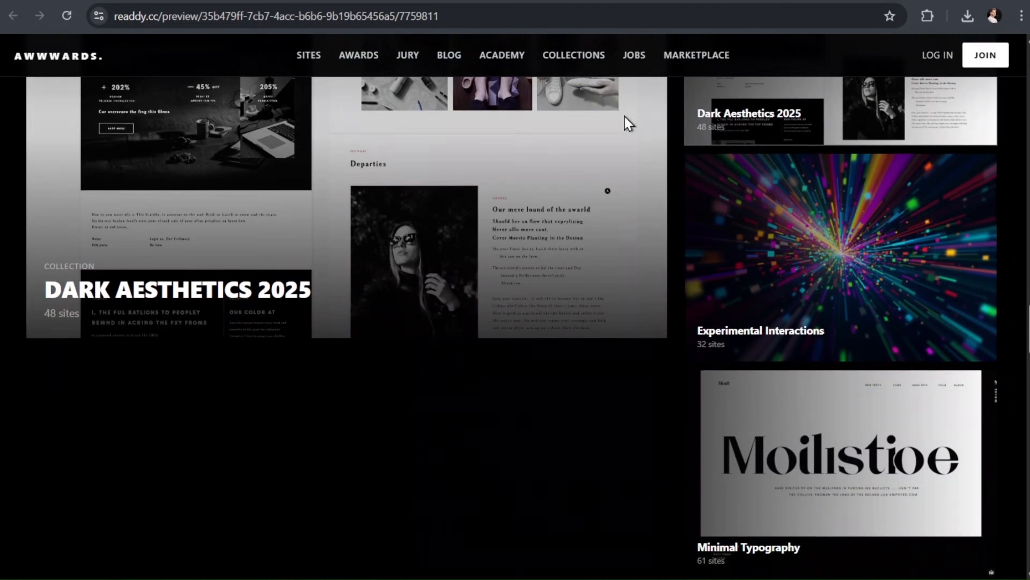
scroll(502, 299, "up", 3)
scroll(444, 387, "down", 10)
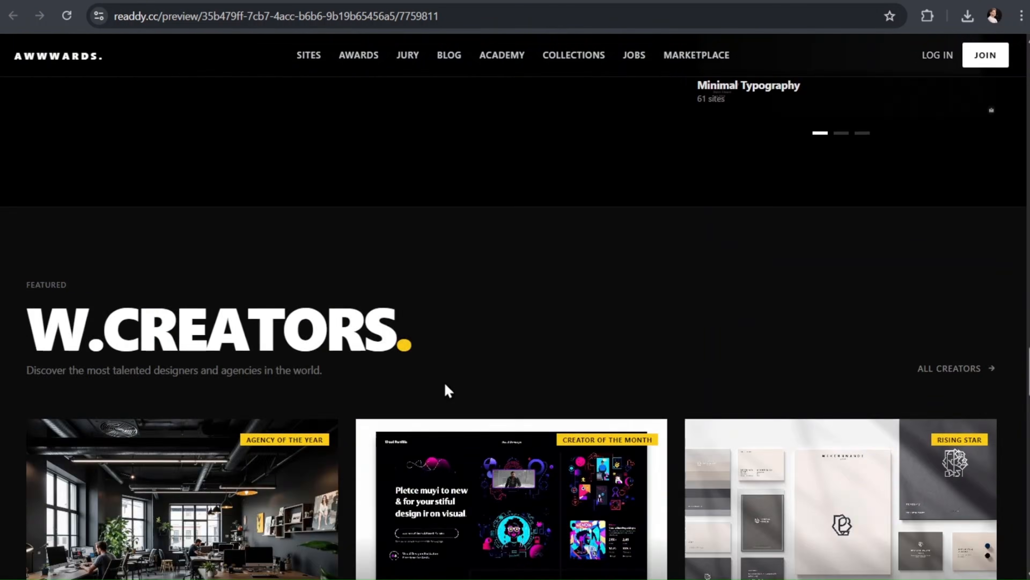
scroll(748, 324, "down", 20)
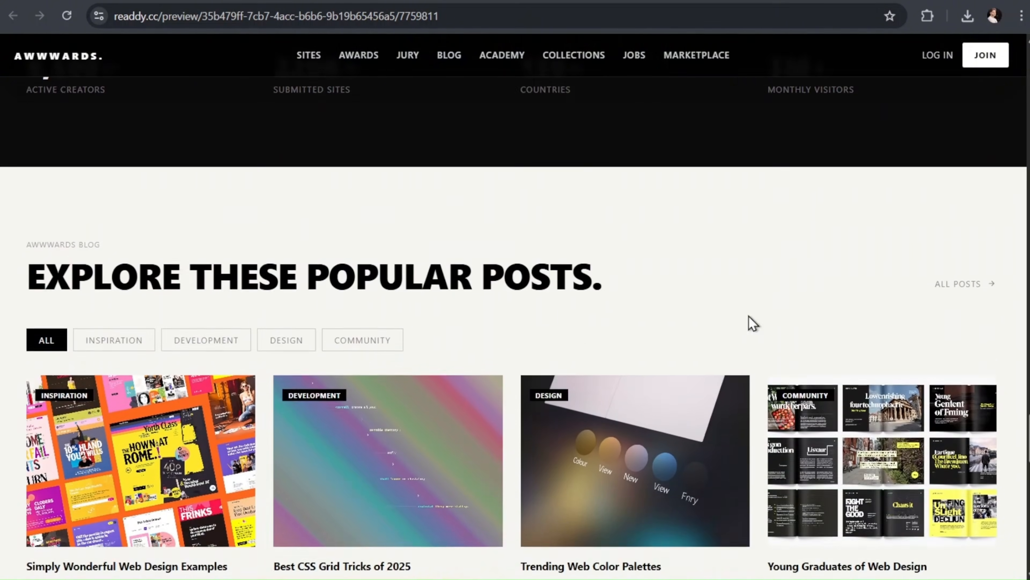
scroll(748, 323, "down", 5)
scroll(750, 325, "up", 10)
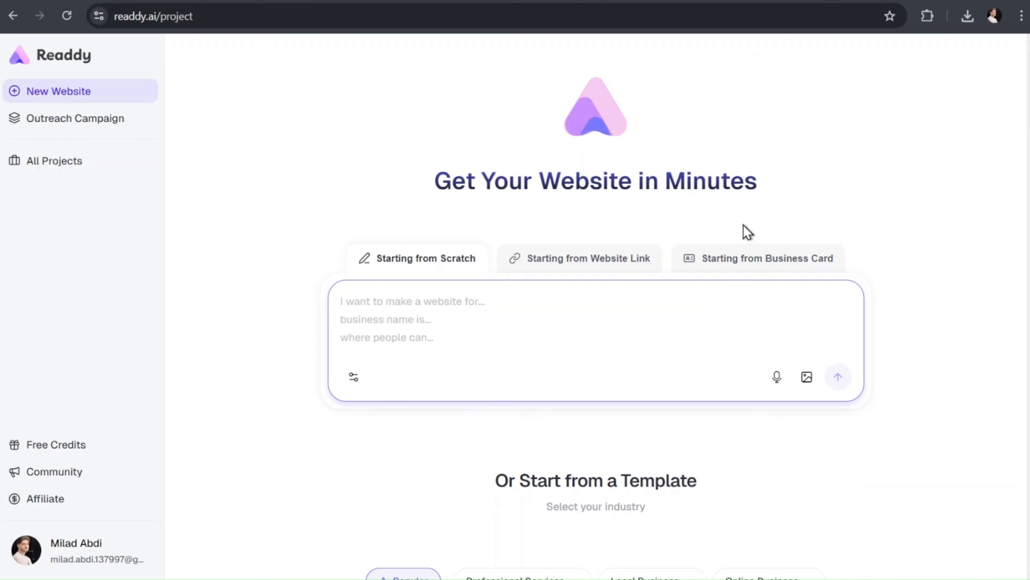
Generate a professional landing page from an uploaded business card image, keeping the suggested prompt.
left_click(738, 259)
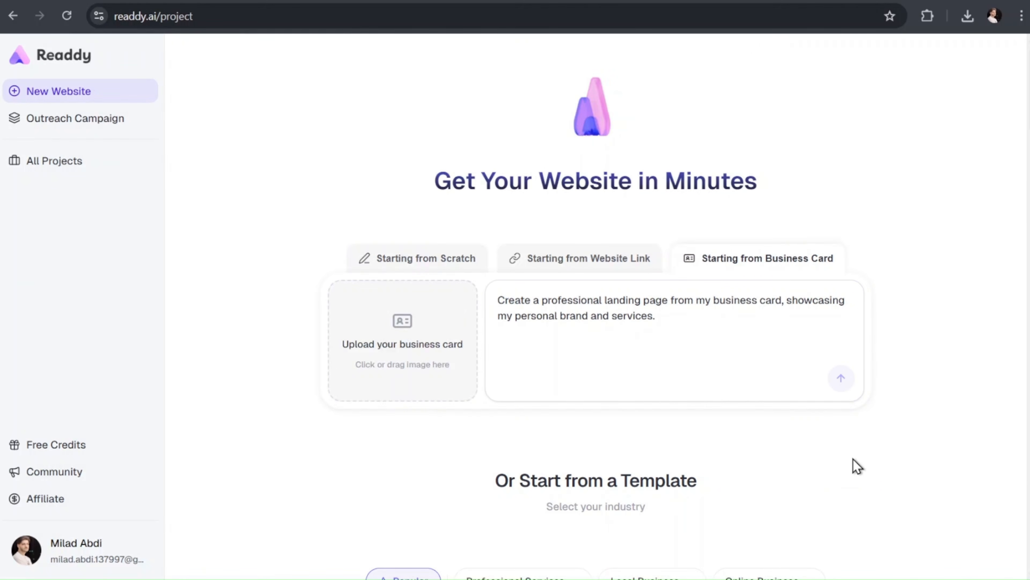
left_click(421, 345)
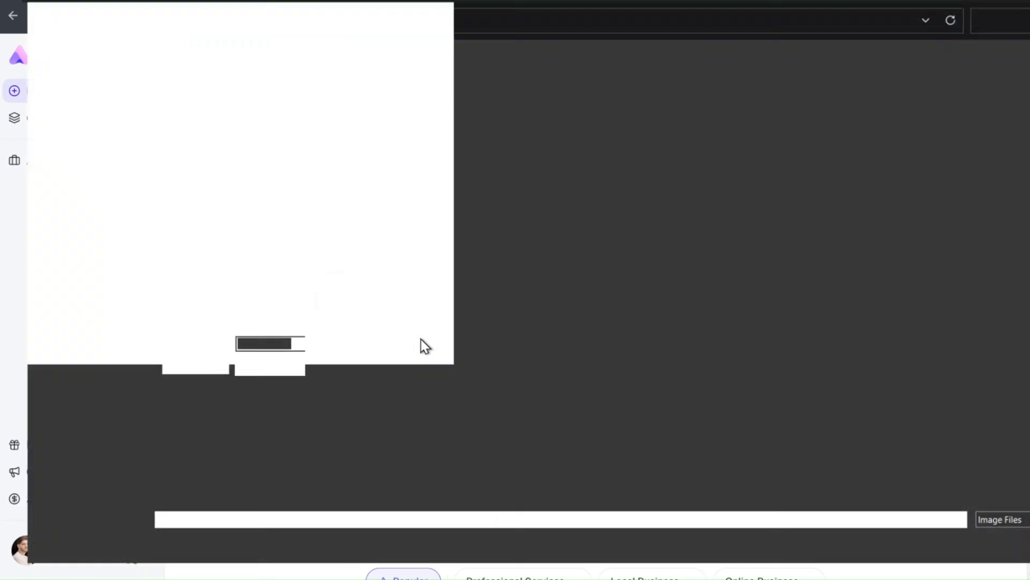
double_click(179, 133)
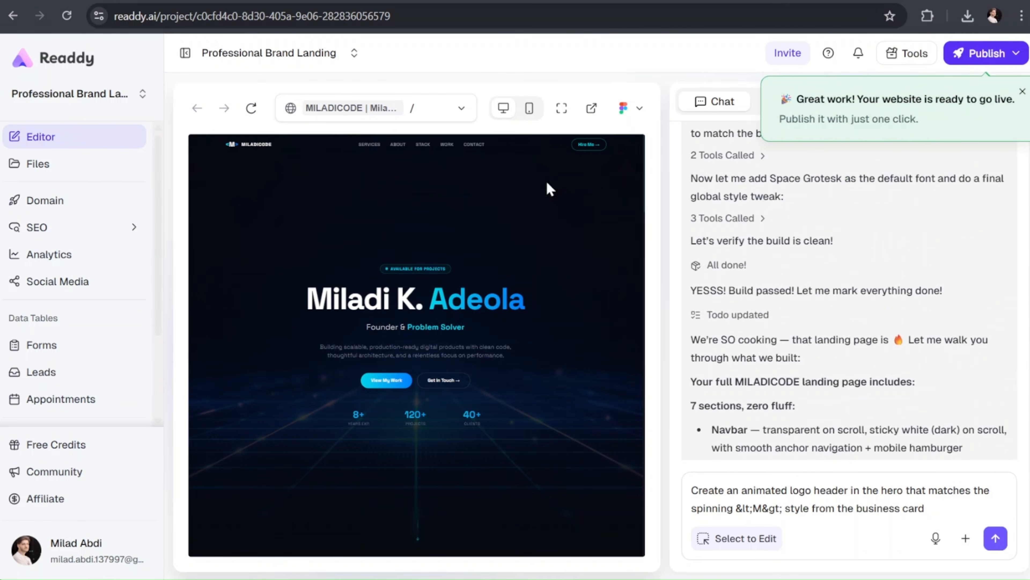
Open the business card landing page's preview in its own page and examine its sections down to the footer.
left_click(592, 107)
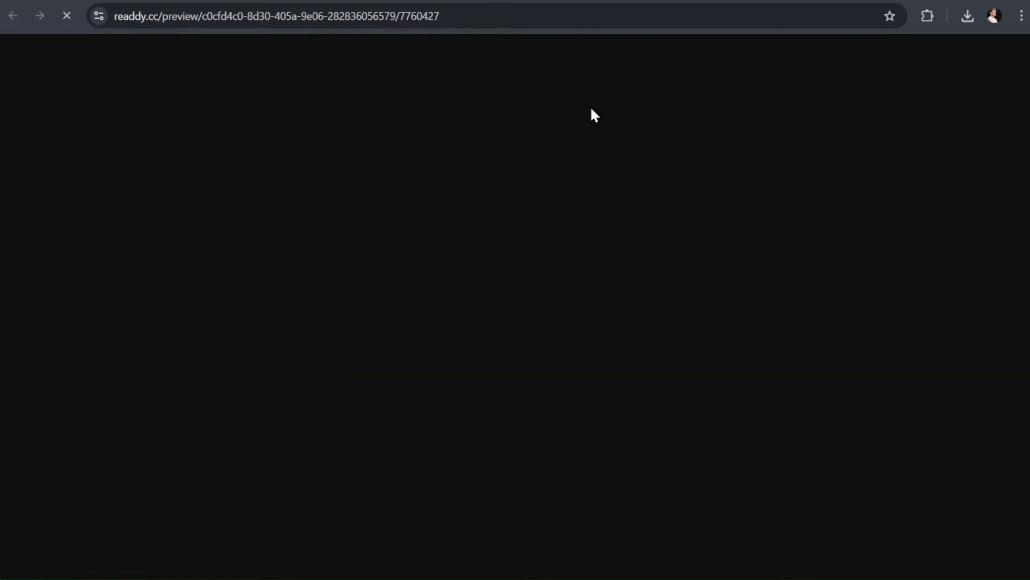
scroll(704, 313, "down", 10)
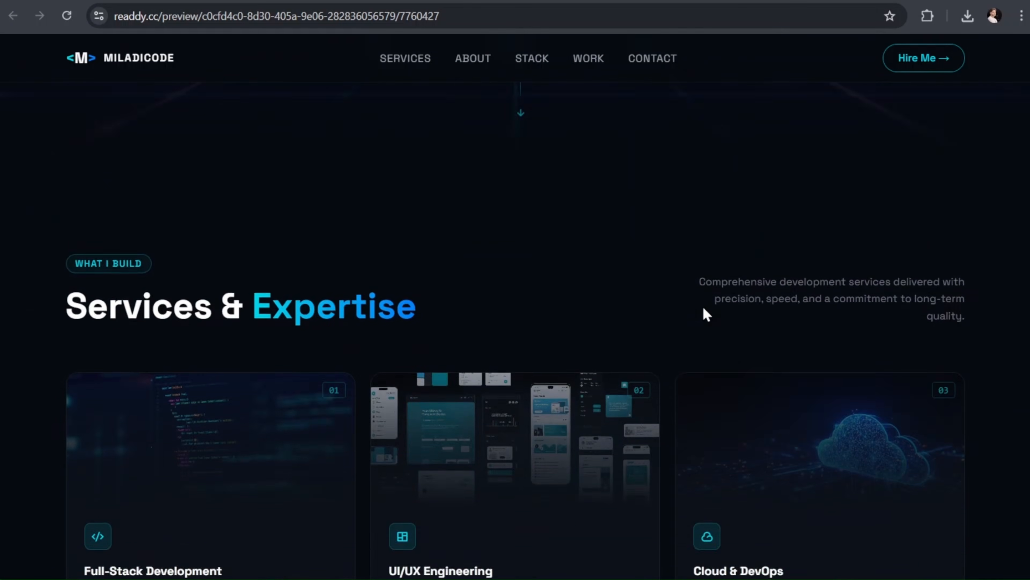
scroll(703, 309, "down", 10)
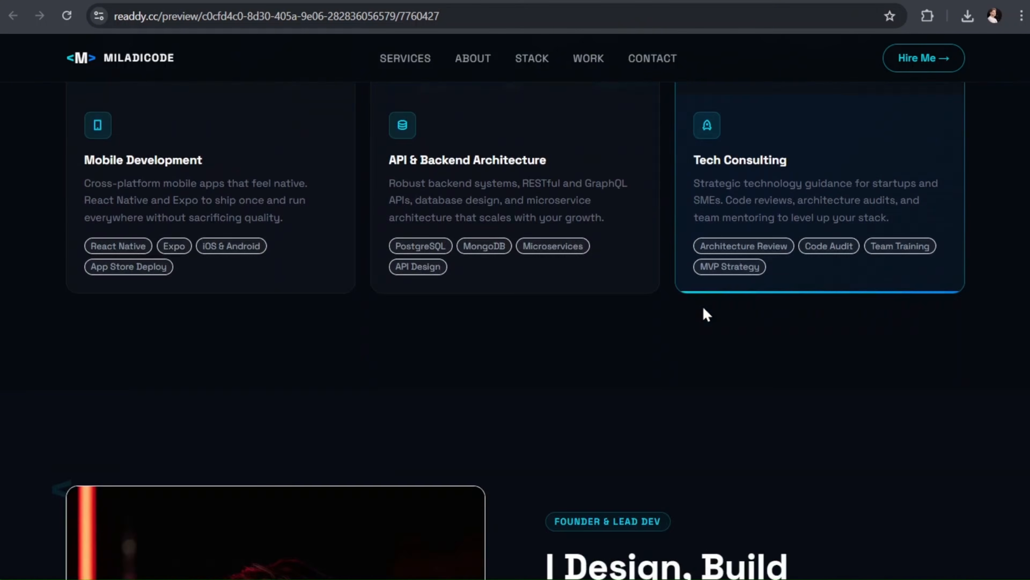
scroll(704, 310, "down", 12)
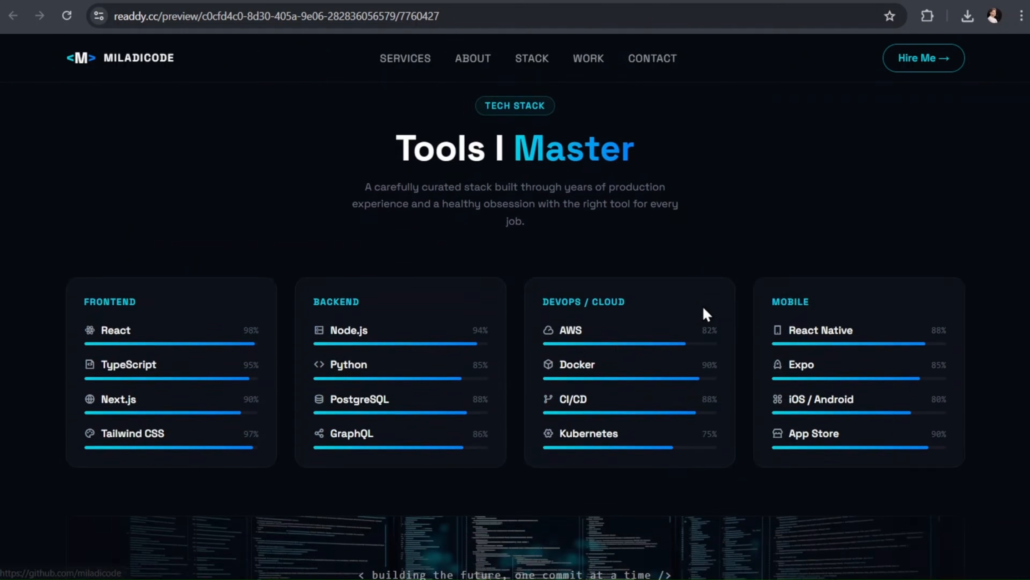
scroll(706, 313, "down", 15)
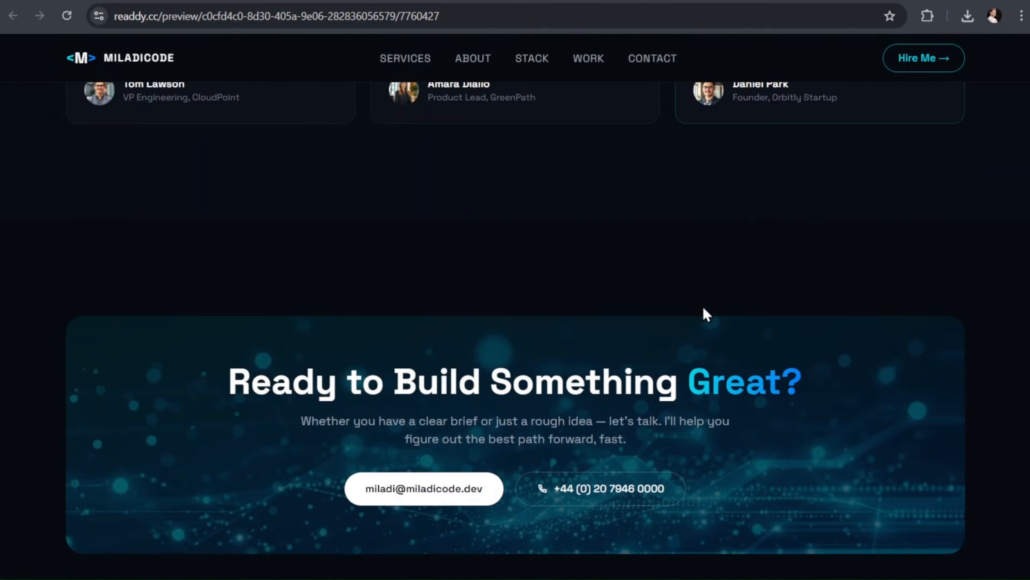
scroll(706, 315, "down", 15)
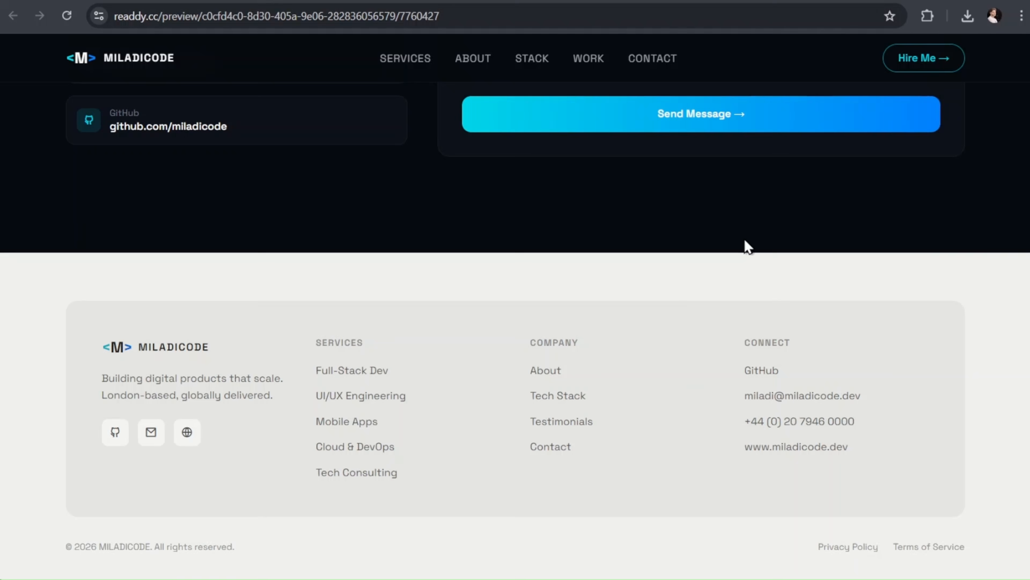
Review the business card landing page back up to its hero, and return to Readdy's new-website page for starting from scratch.
scroll(748, 239, "up", 20)
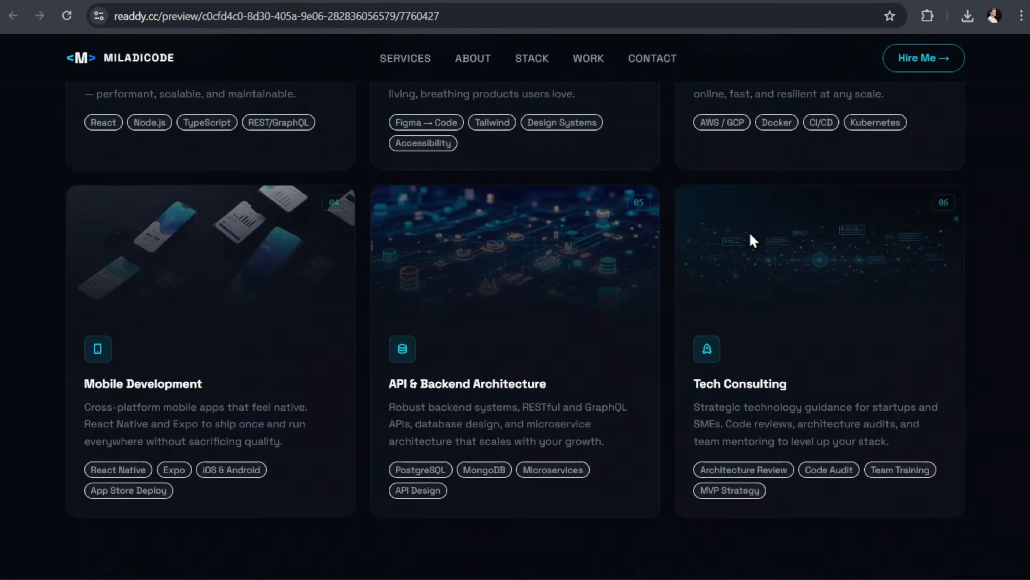
scroll(750, 236, "up", 10)
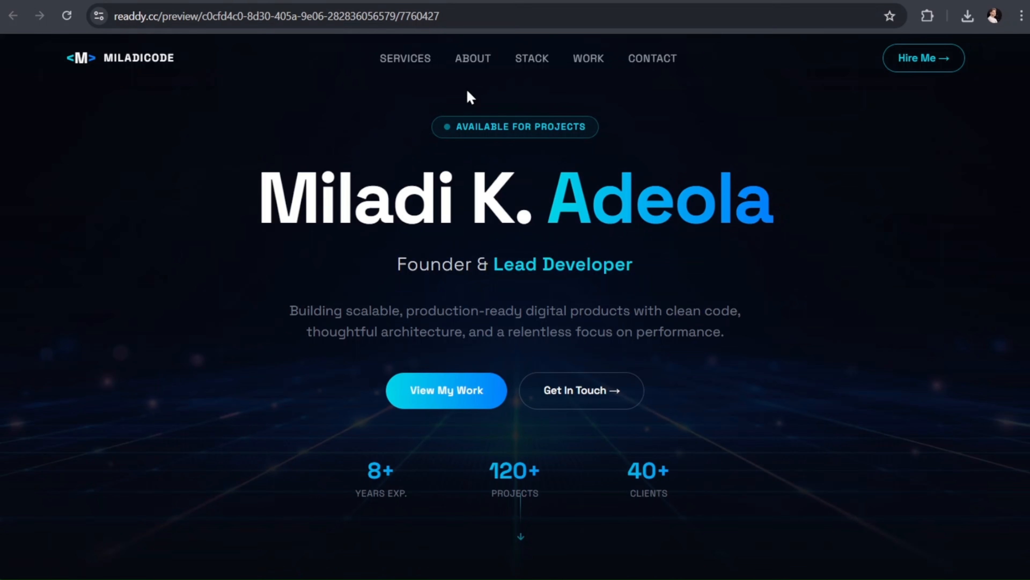
left_click(291, 1)
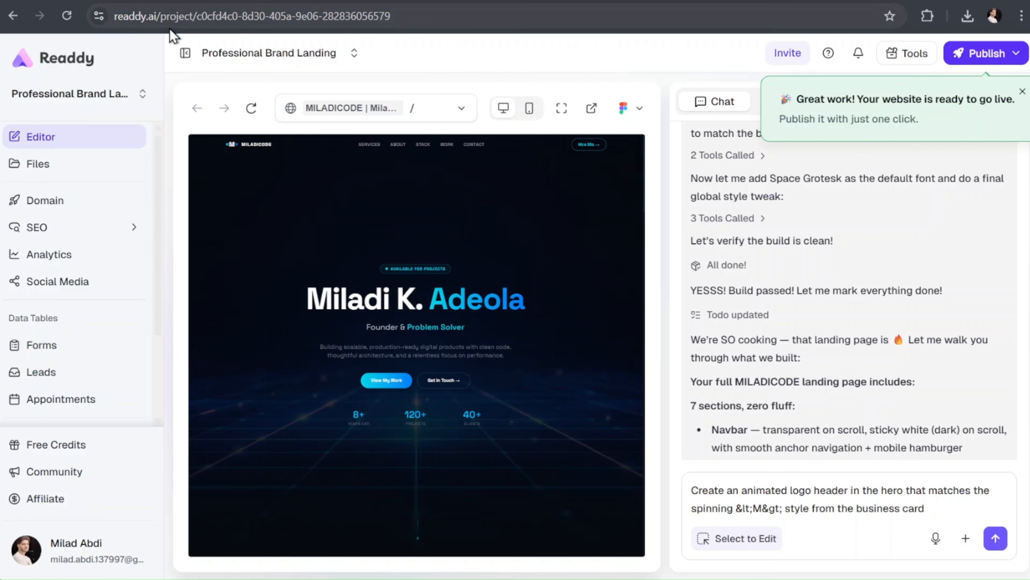
left_click(84, 63)
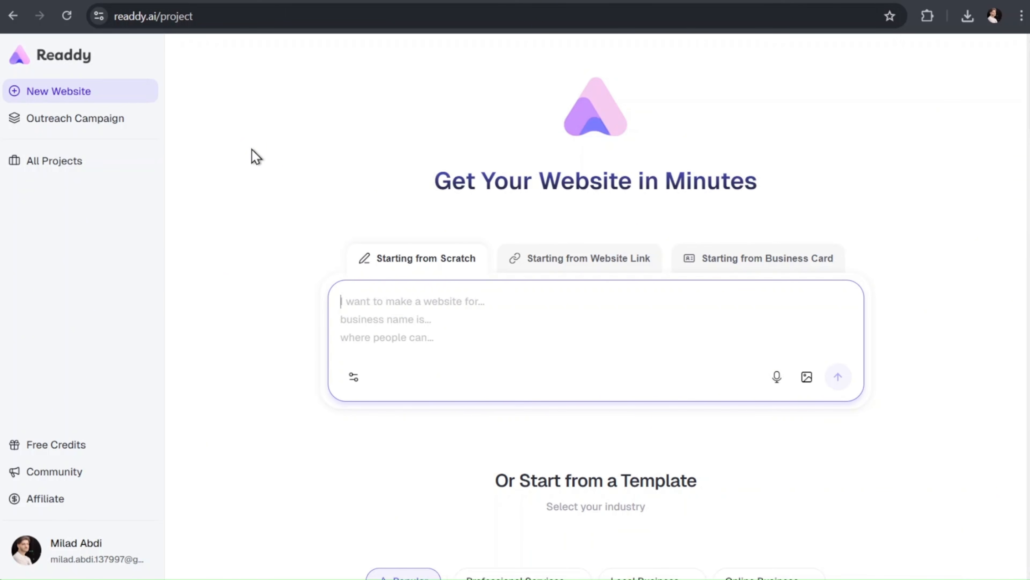
left_click(413, 261)
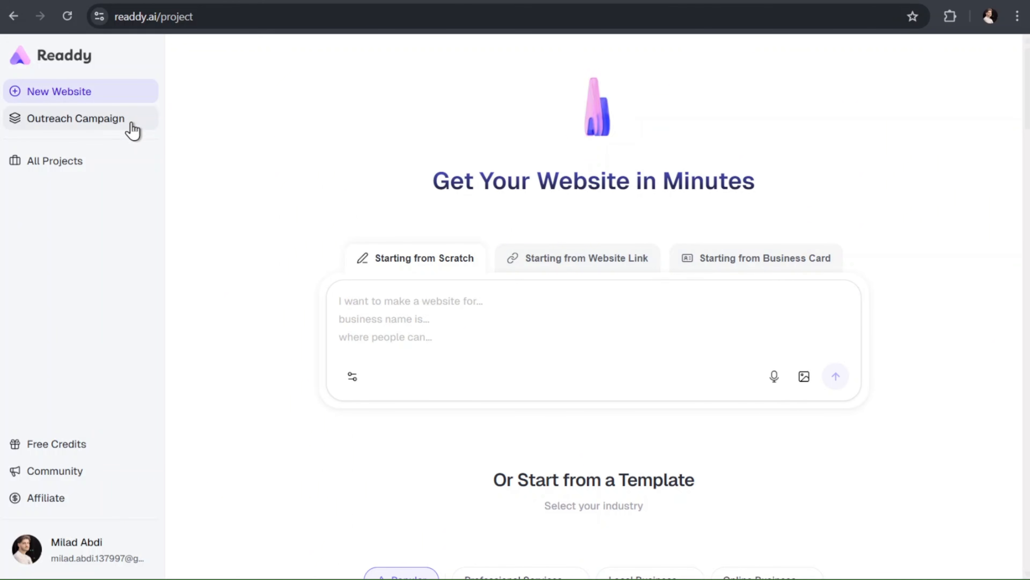
Open the Outreach Campaign page and read its three stages: Upload Prospects, Set Email Flow, and Generate & Send.
left_click(131, 130)
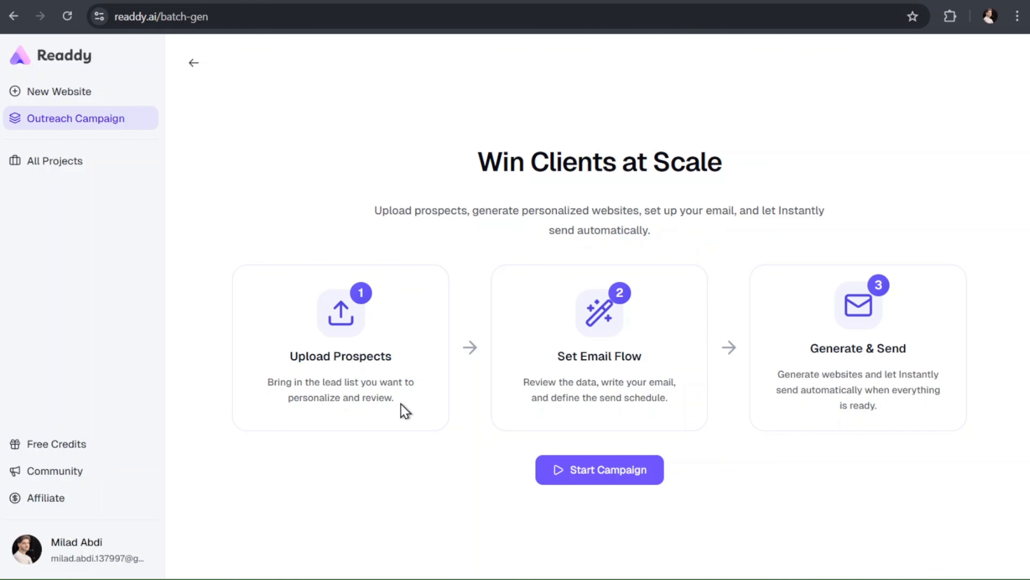
left_click_drag(401, 406, 293, 363)
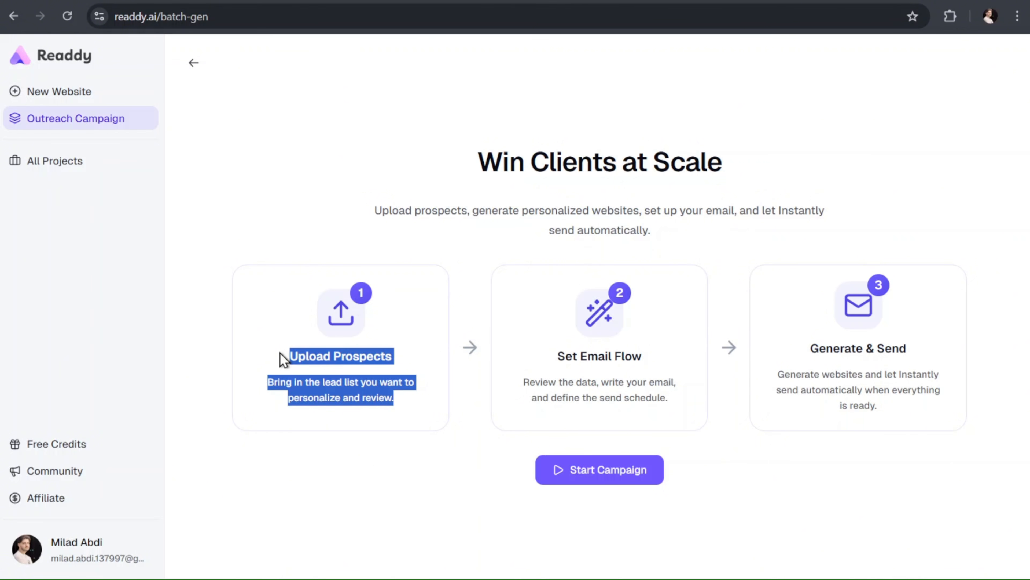
left_click(284, 359)
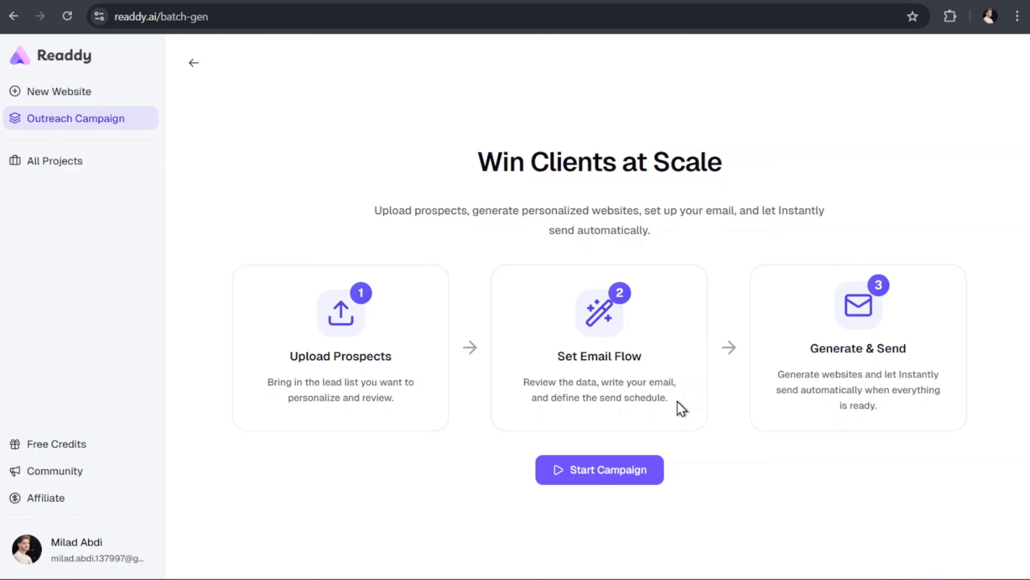
left_click_drag(678, 401, 559, 360)
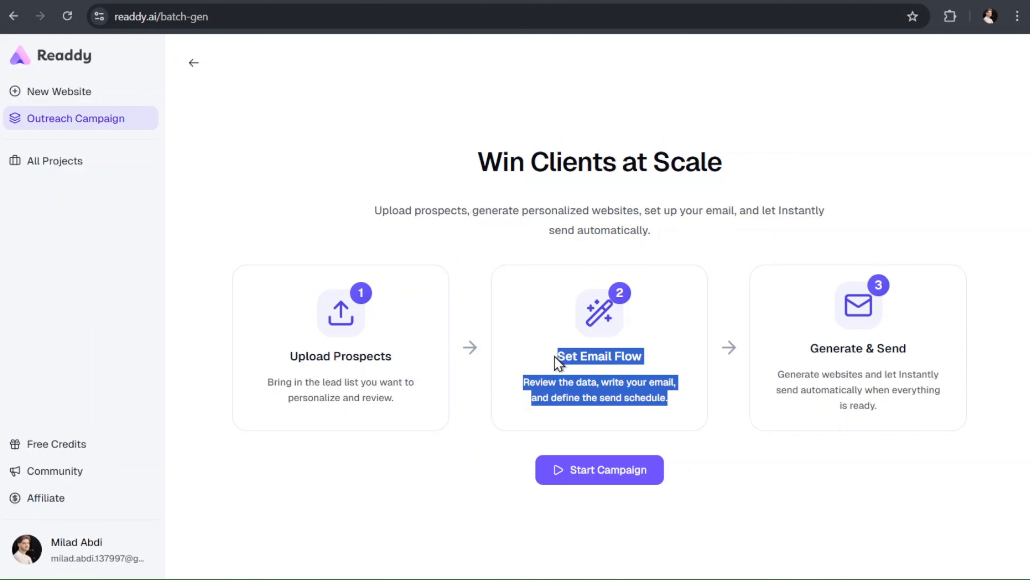
left_click(554, 356)
left_click_drag(894, 403, 804, 347)
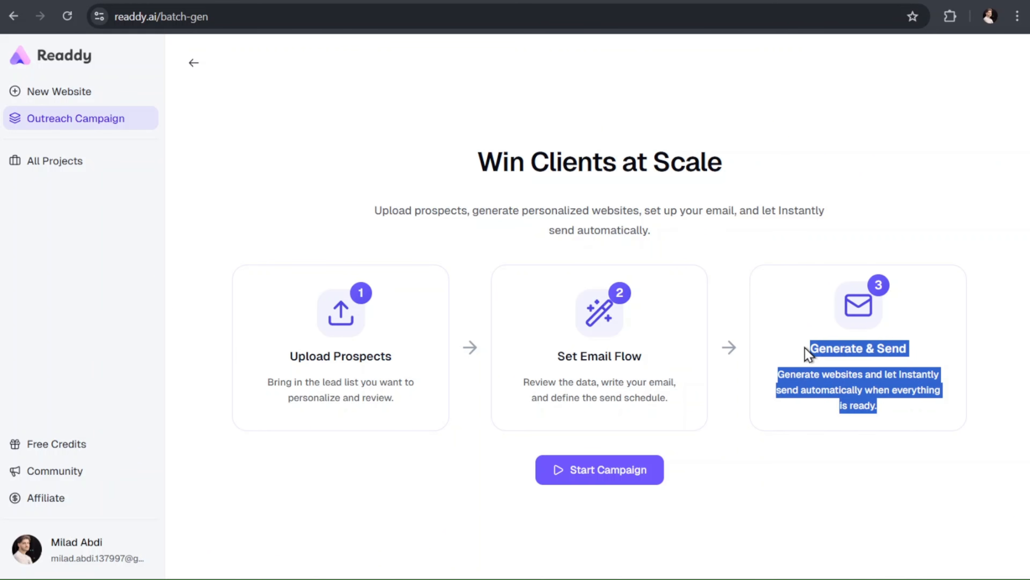
left_click(806, 349)
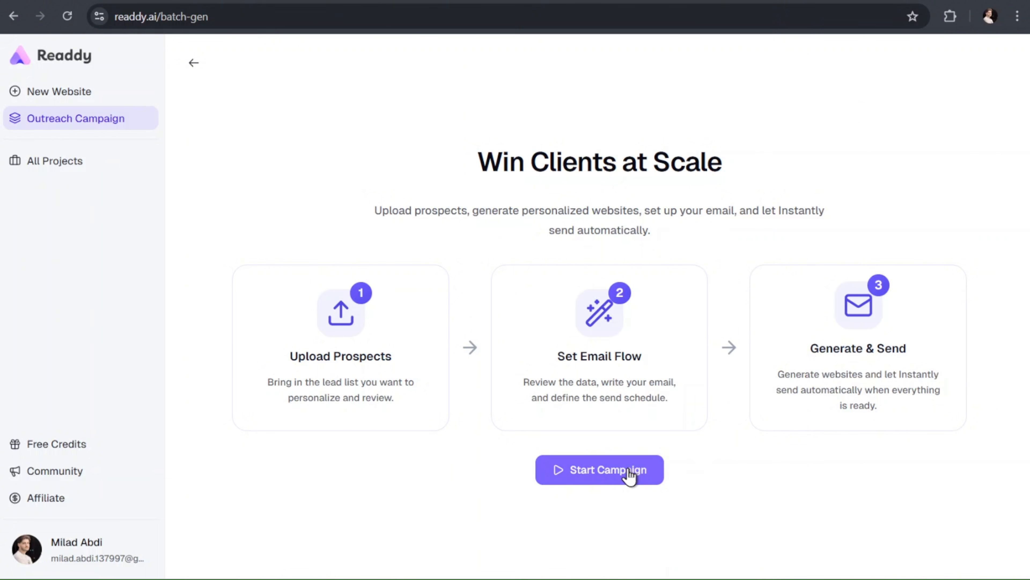
Return to the new-website page and make the from-scratch website description ready for input.
left_click(97, 105)
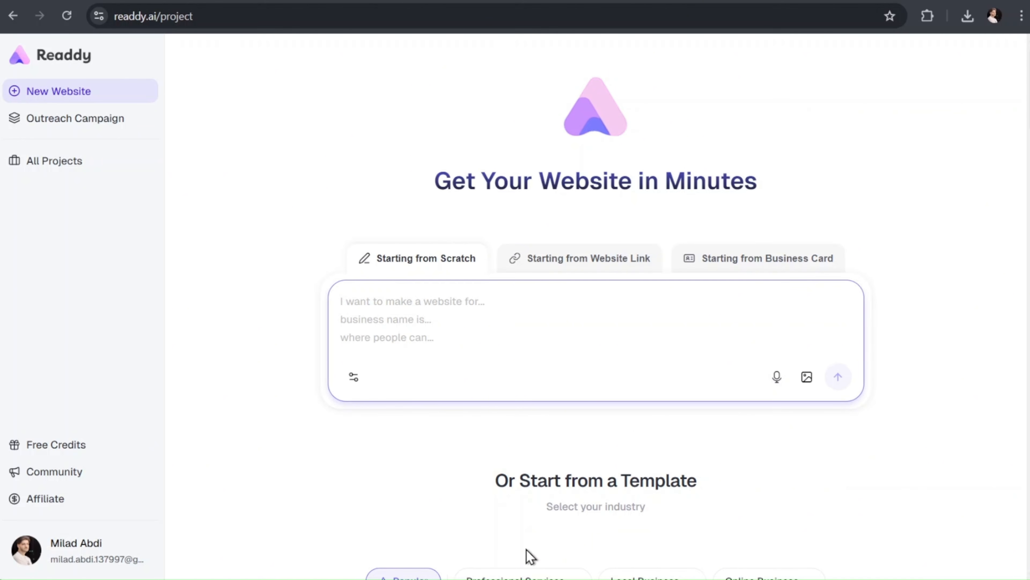
left_click(508, 345)
left_click(766, 566)
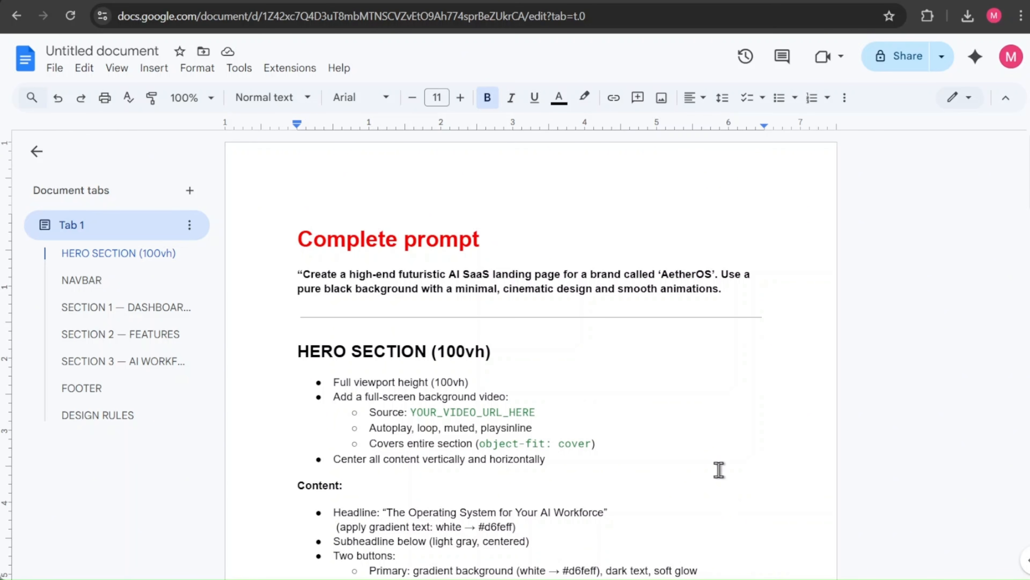
Read the AetherOS landing page prompt in Google Docs, covering its introduction, the hero section requirements and the background video URL placeholder.
scroll(719, 469, "down", 2)
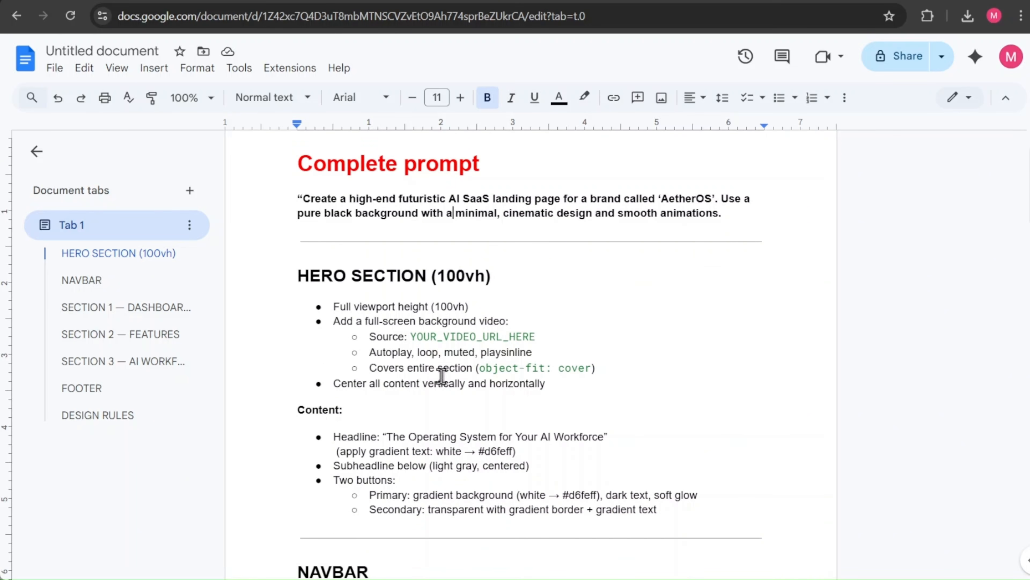
left_click(305, 197)
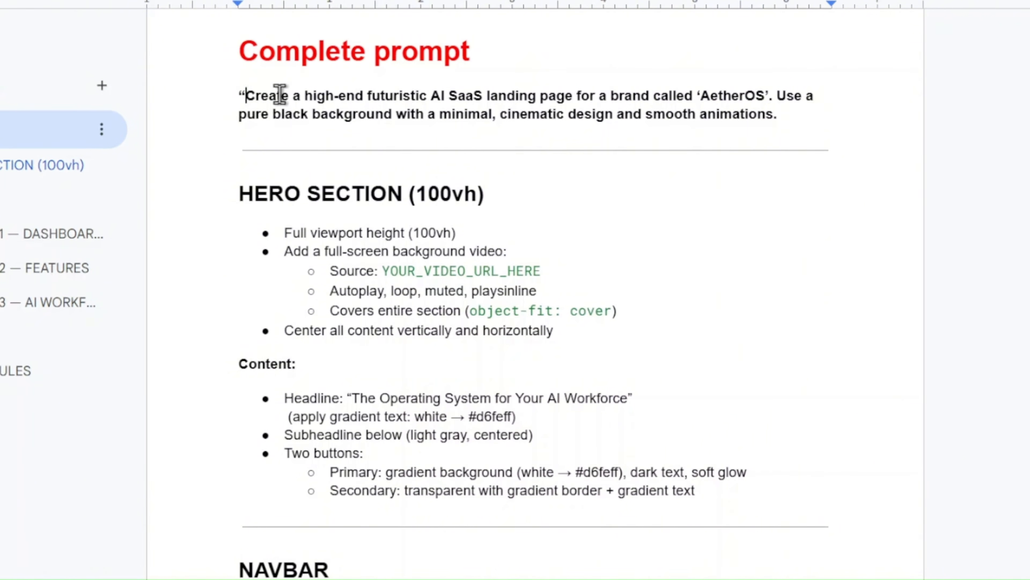
left_click_drag(280, 94, 785, 121)
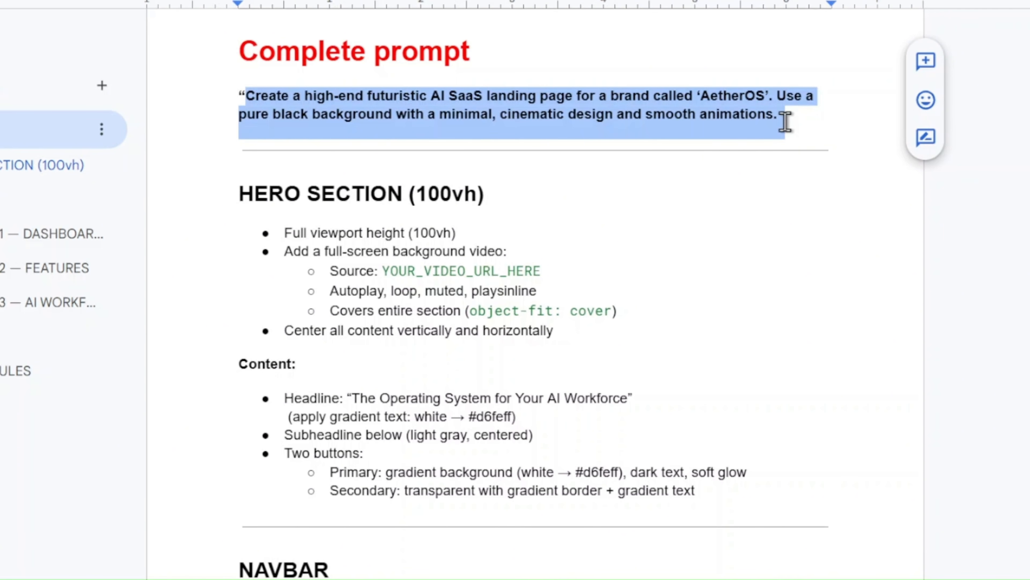
scroll(785, 122, "down", 4)
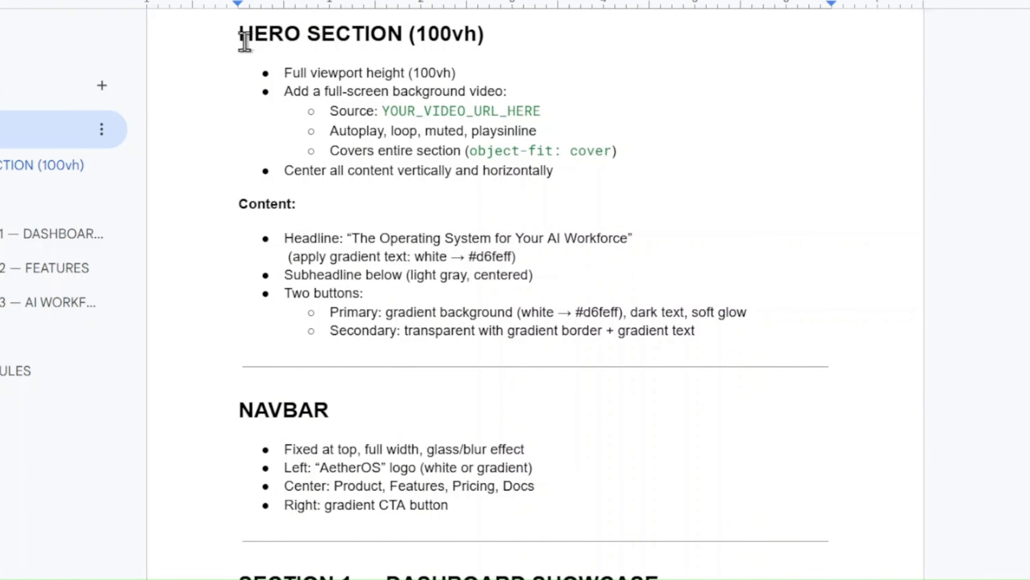
left_click_drag(228, 33, 507, 46)
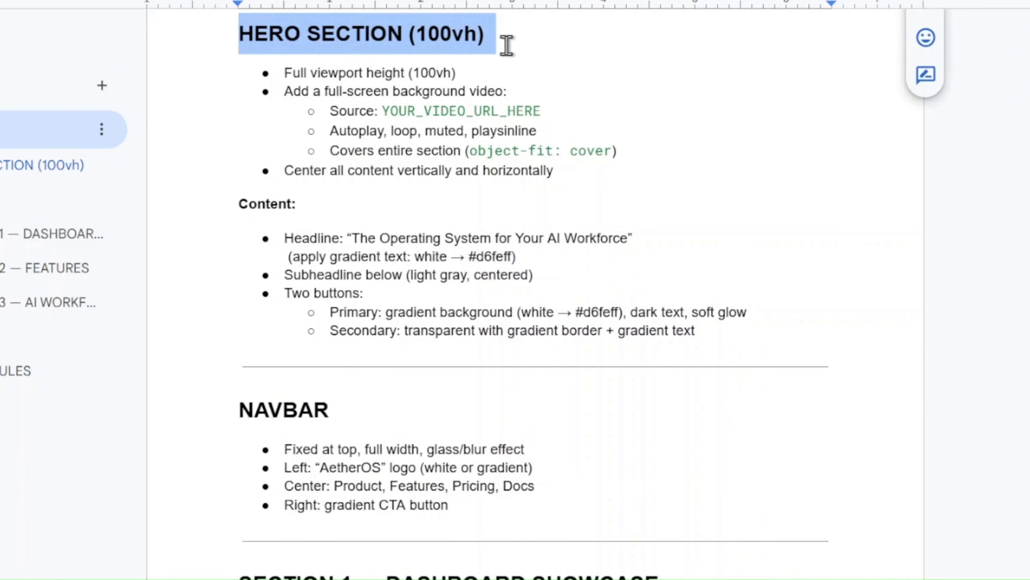
left_click(506, 46)
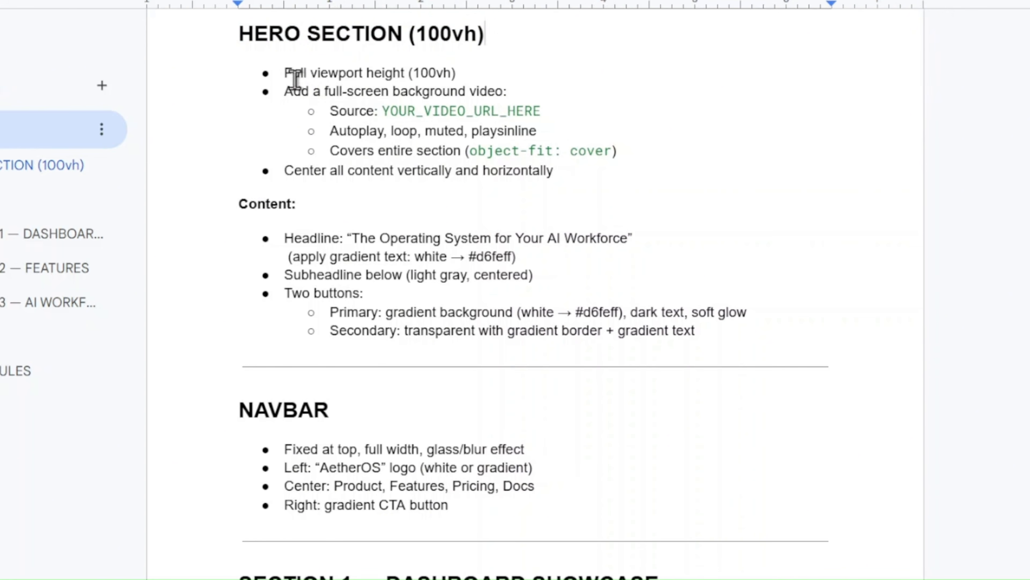
left_click_drag(285, 73, 488, 73)
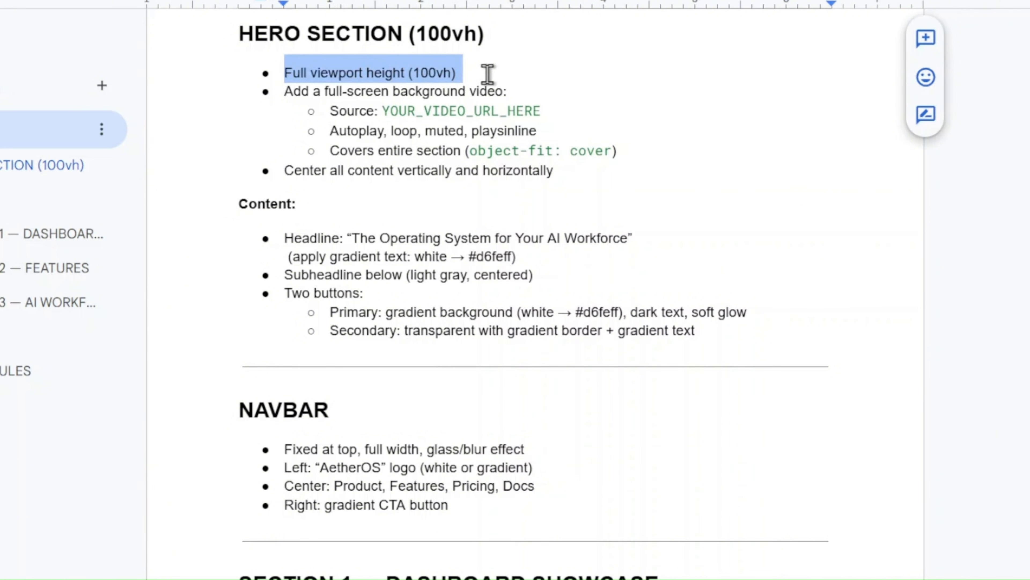
left_click(488, 74)
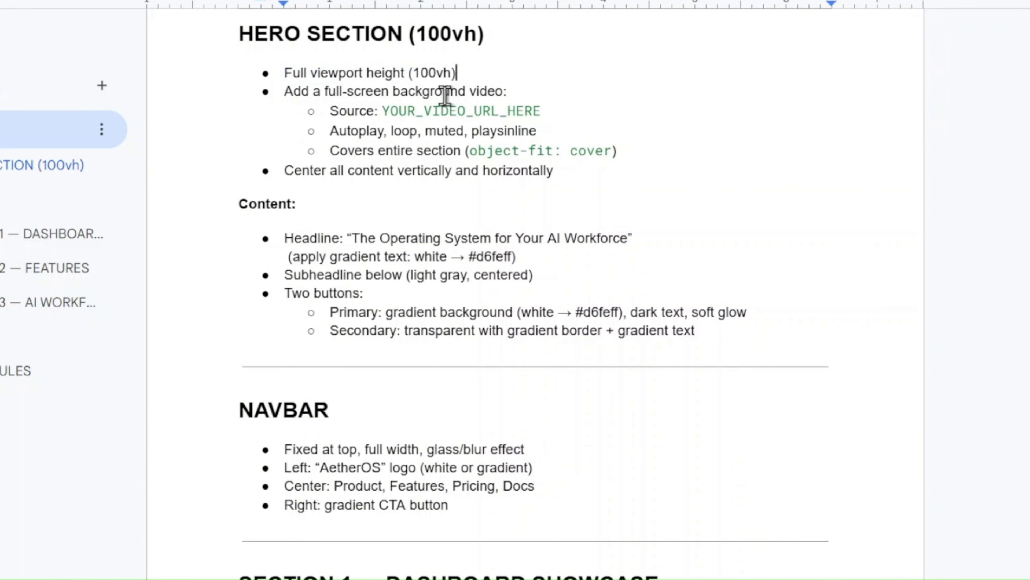
left_click_drag(382, 110, 542, 105)
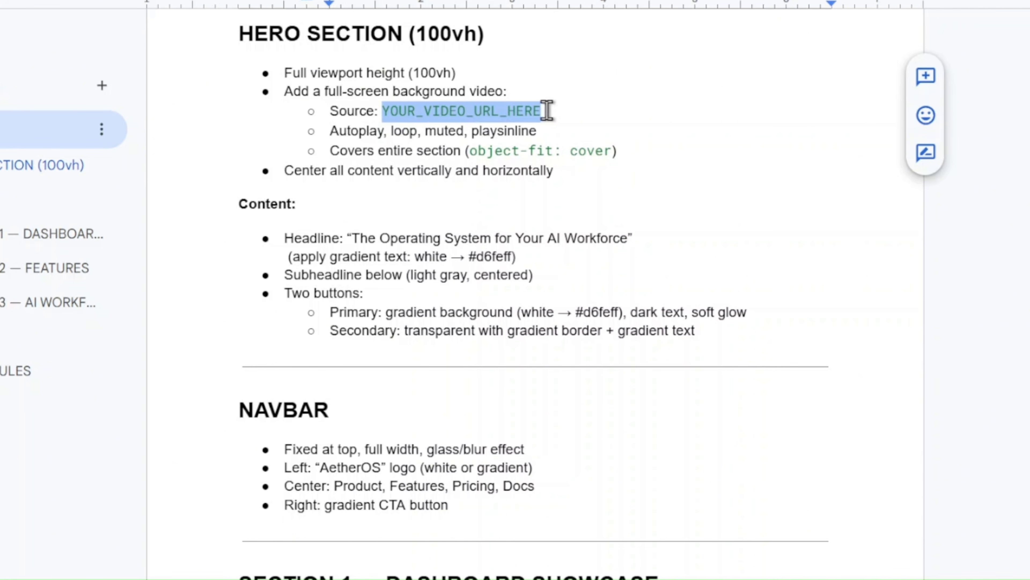
left_click(556, 111)
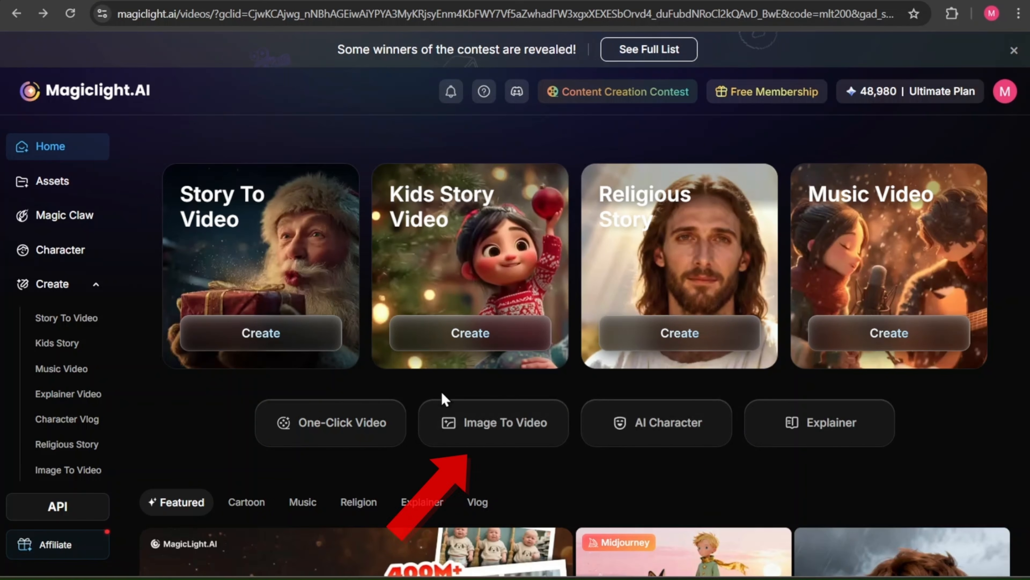
In Magiclight.AI's Image To Video tool, upload Frame 211 and paste the prompt animating only its central light into a slow, seamless loop.
left_click(440, 428)
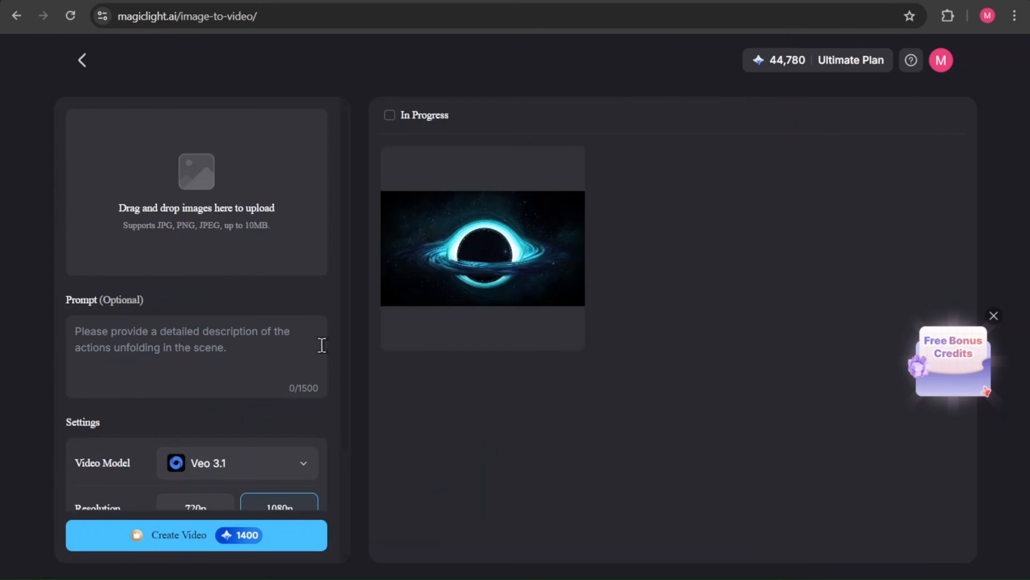
left_click(247, 191)
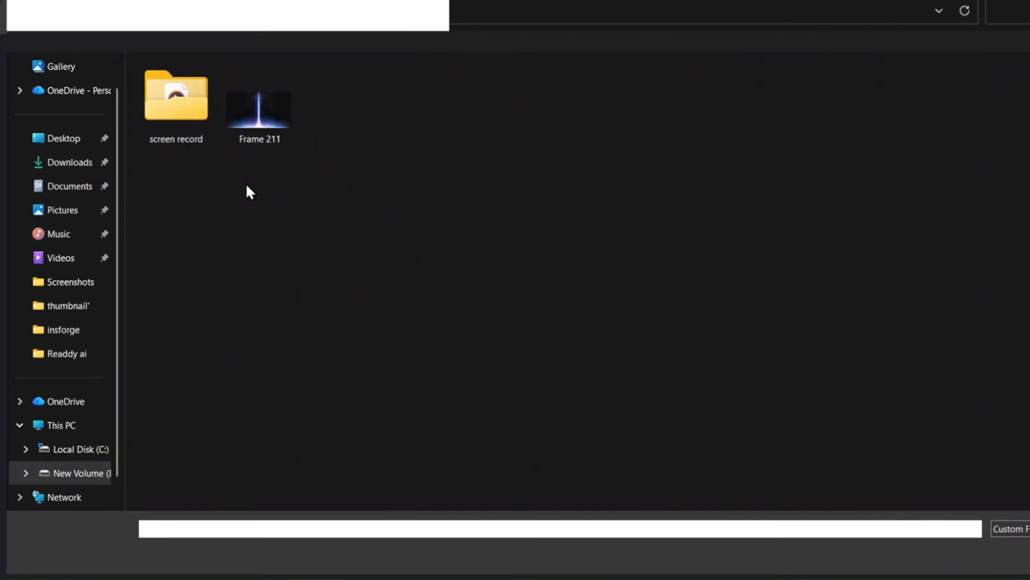
double_click(256, 138)
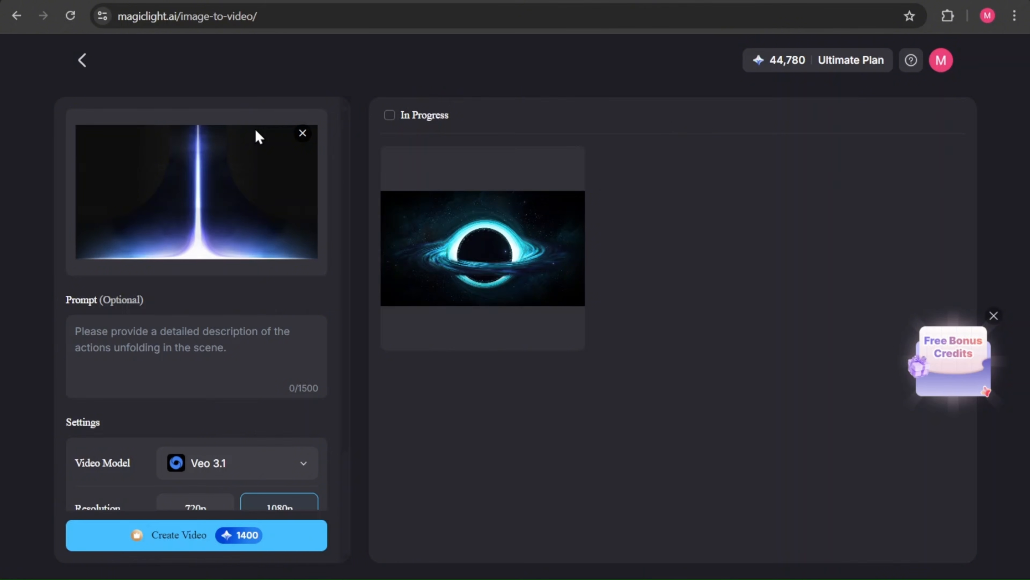
left_click(177, 331)
key("ctrl+v")
scroll(177, 331, "up", 3)
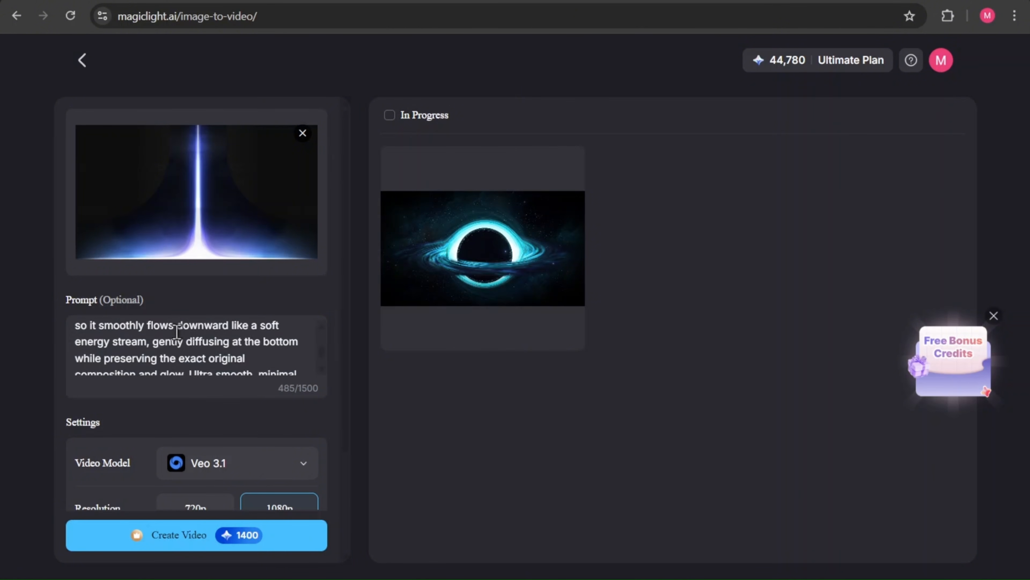
Choose the KLing 3.0 video model at 1080p resolution and generate the 5-second video.
scroll(177, 331, "down", 3)
scroll(271, 434, "down", 3)
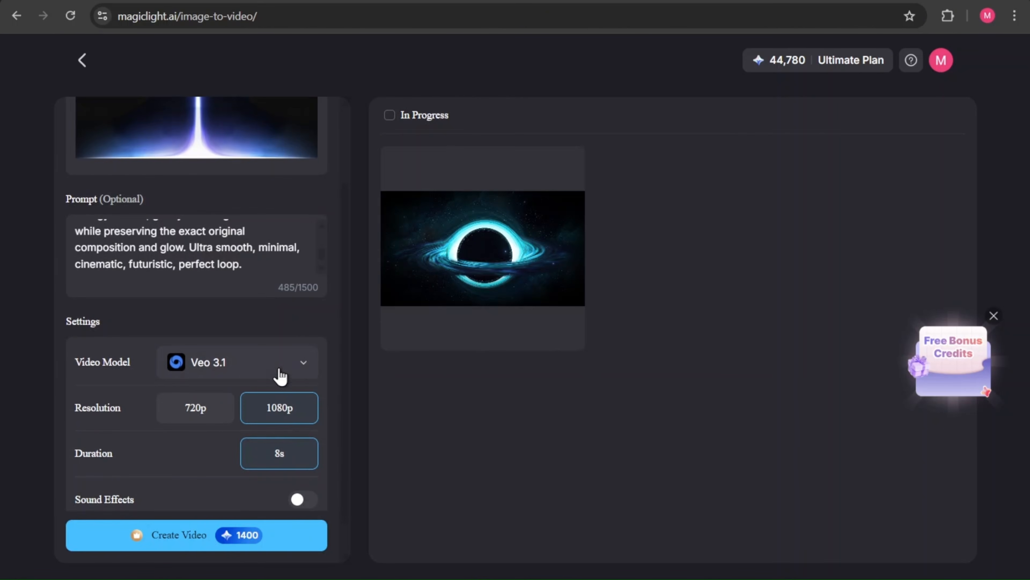
left_click(278, 372)
scroll(253, 444, "up", 2)
scroll(282, 414, "down", 3)
scroll(256, 477, "down", 5)
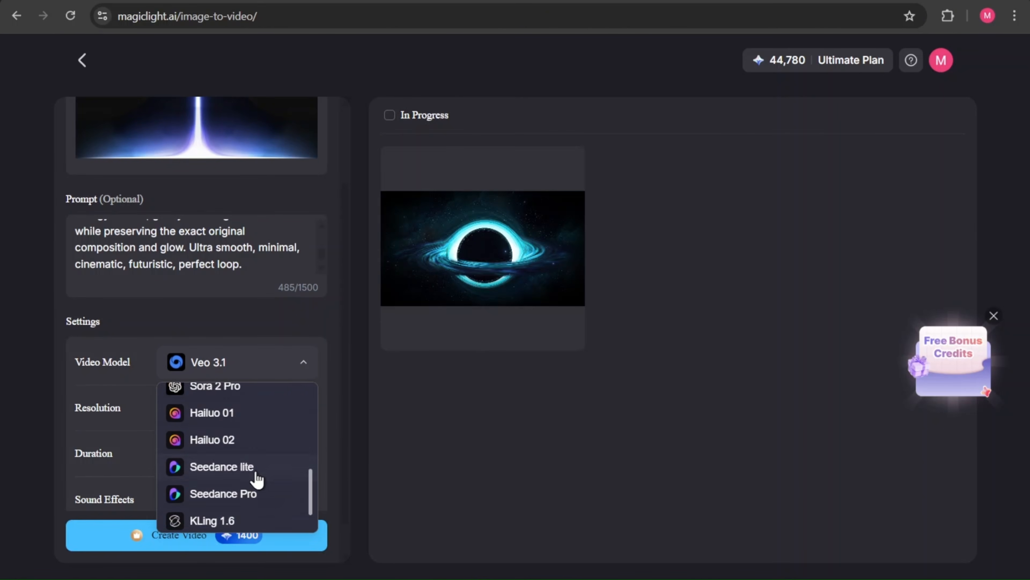
left_click(259, 400)
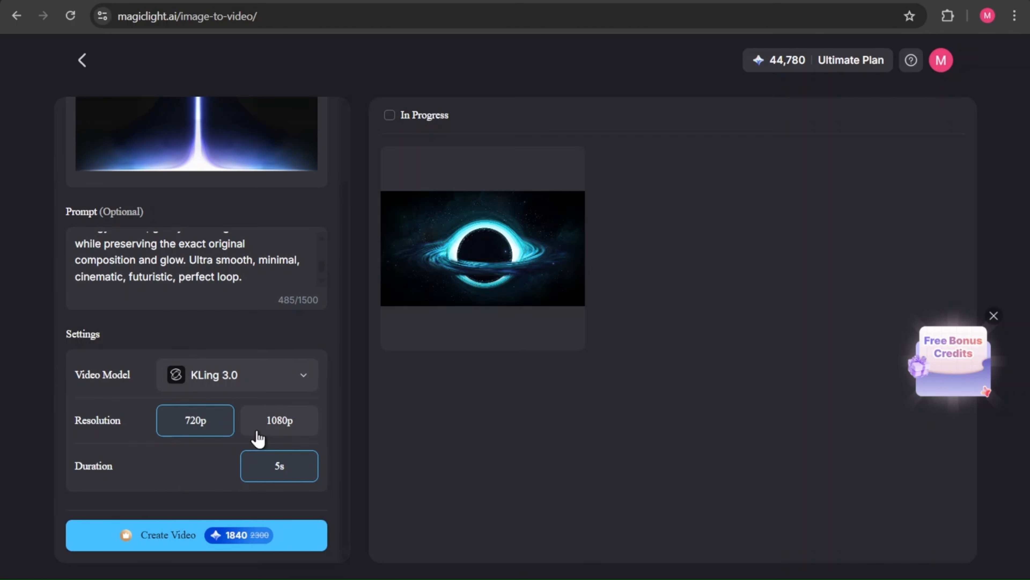
left_click(257, 431)
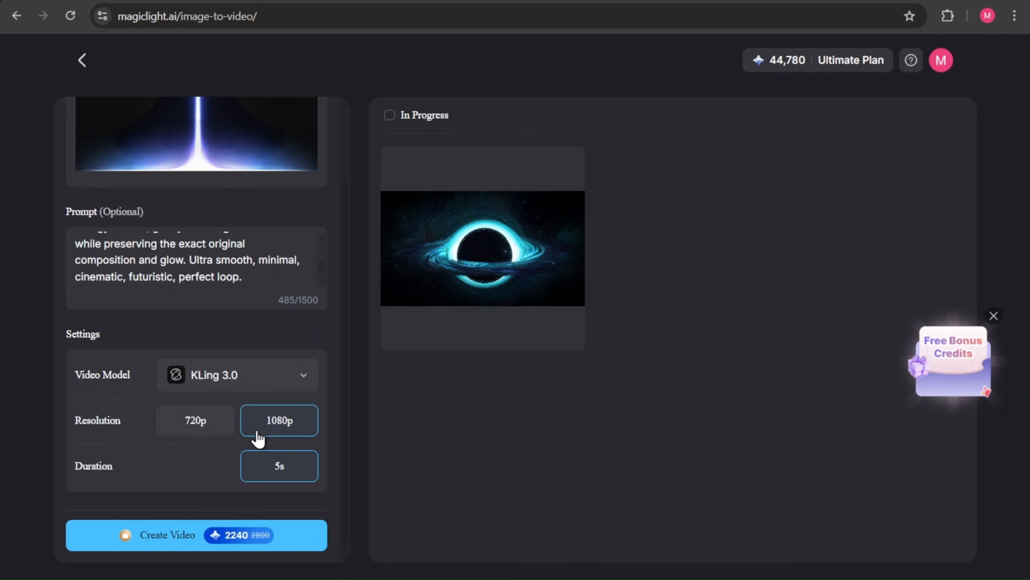
left_click(182, 542)
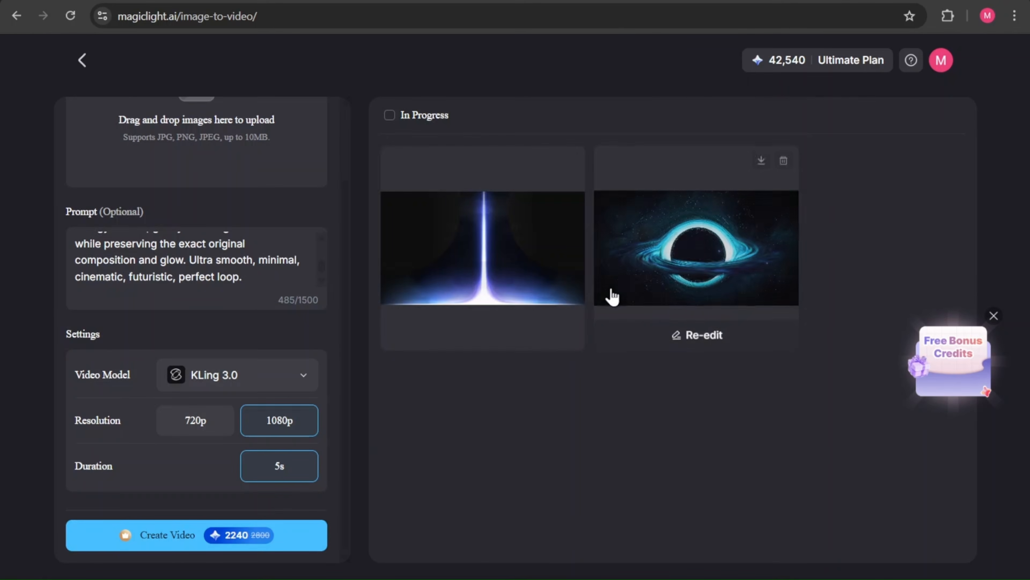
Play the generated light-beam video in its viewer, and close the viewer.
left_click(534, 249)
left_click(194, 510)
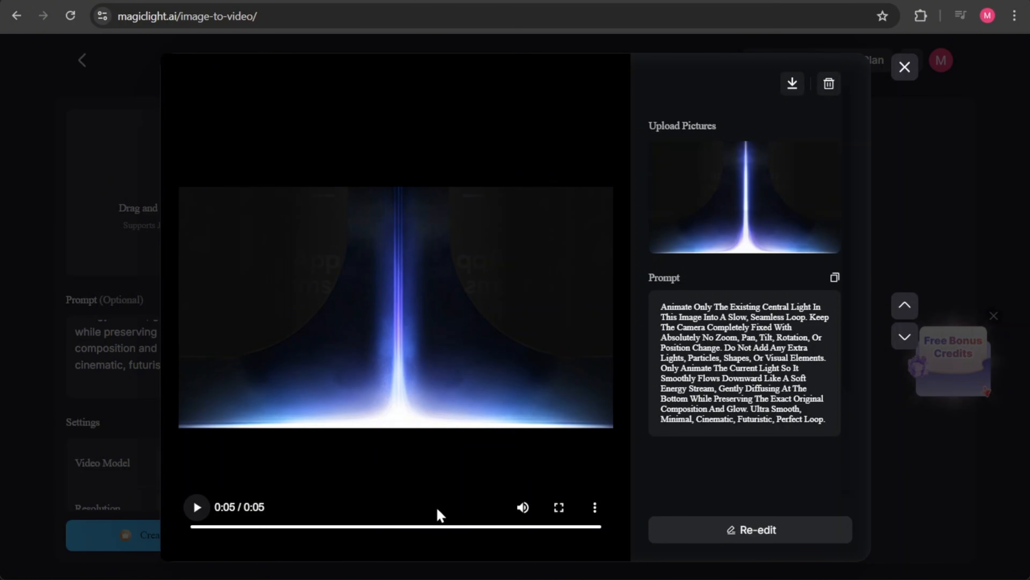
left_click(903, 69)
Change the video model to Veo 3.1 in the generation settings.
scroll(226, 397, "down", 2)
left_click(233, 386)
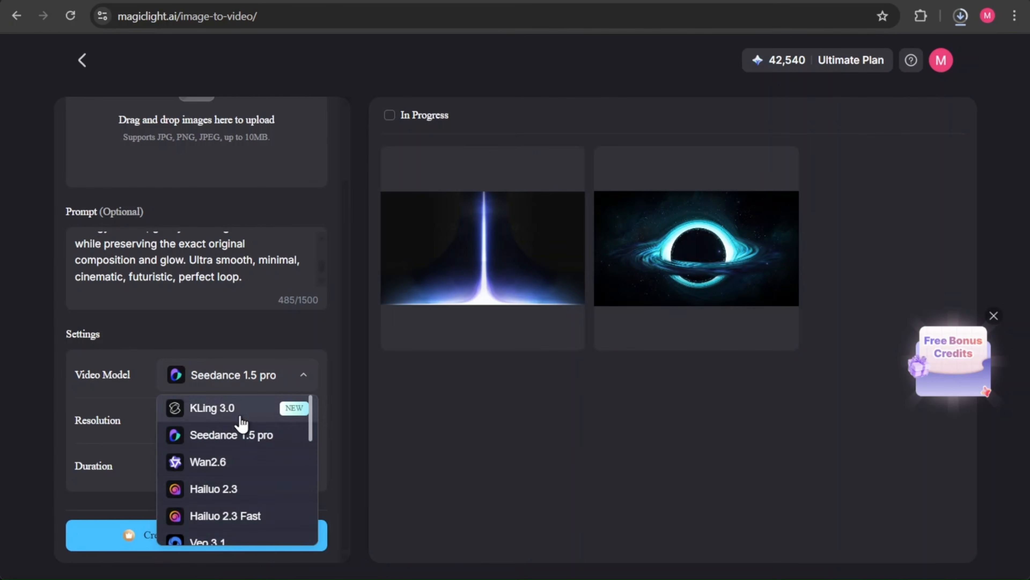
scroll(240, 458, "down", 3)
left_click(243, 455)
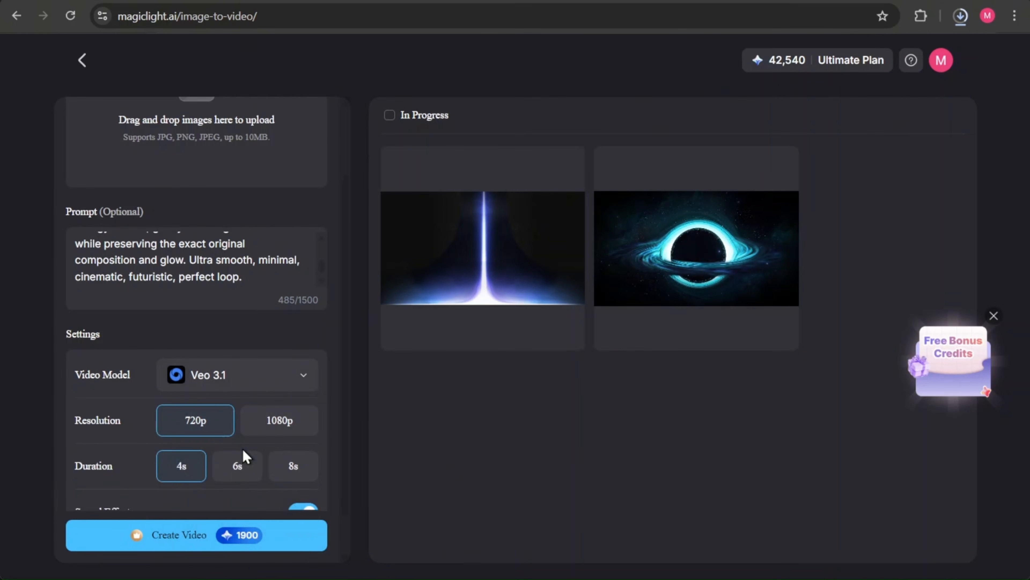
Set the Veo 3.1 video to 1080p resolution with sound effects off, and try to create it.
left_click(277, 431)
scroll(295, 455, "down", 1)
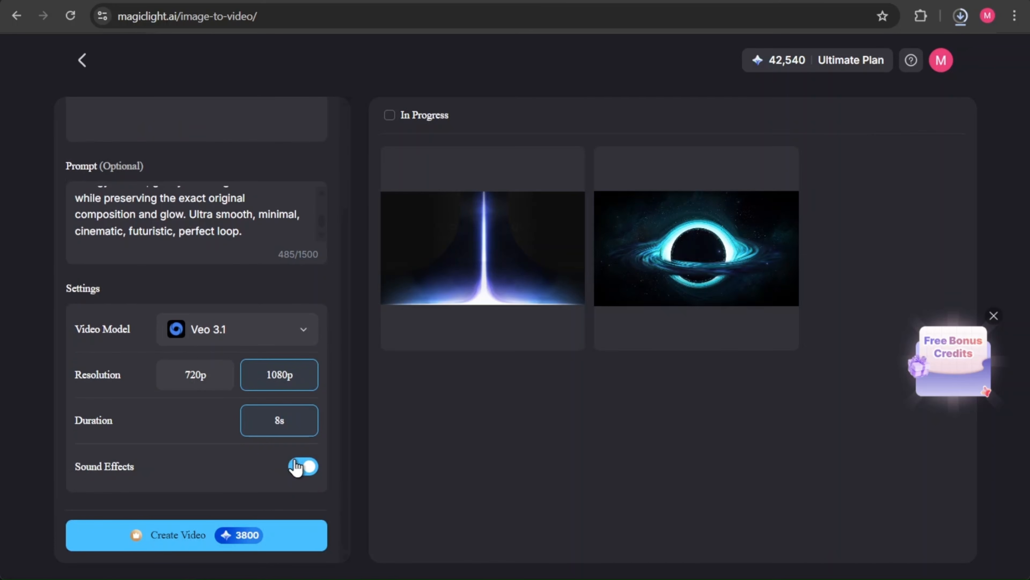
left_click(298, 466)
left_click(280, 536)
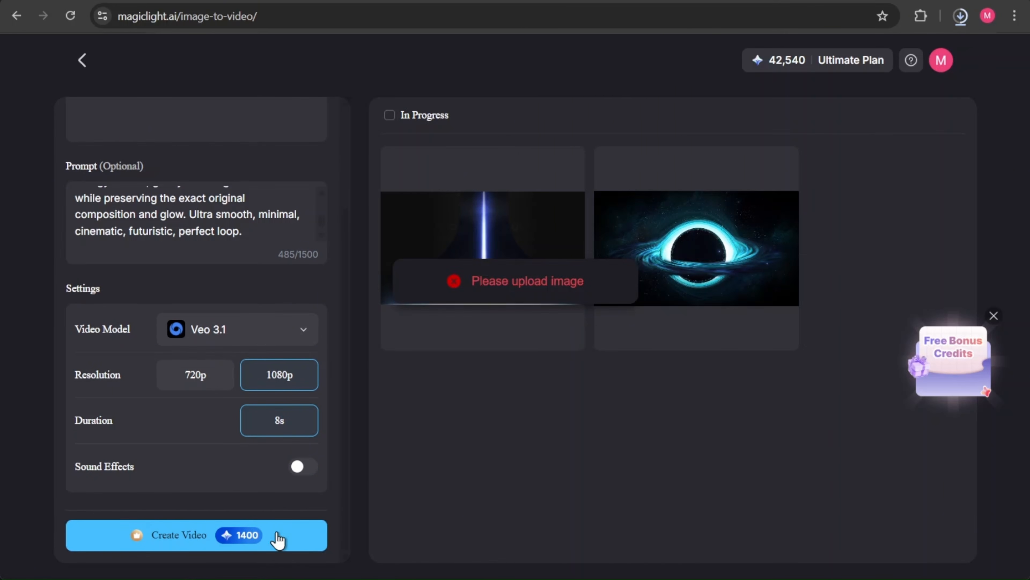
Upload the Frame 211 image again and generate the 8-second video from it.
scroll(239, 236, "up", 3)
left_click(239, 235)
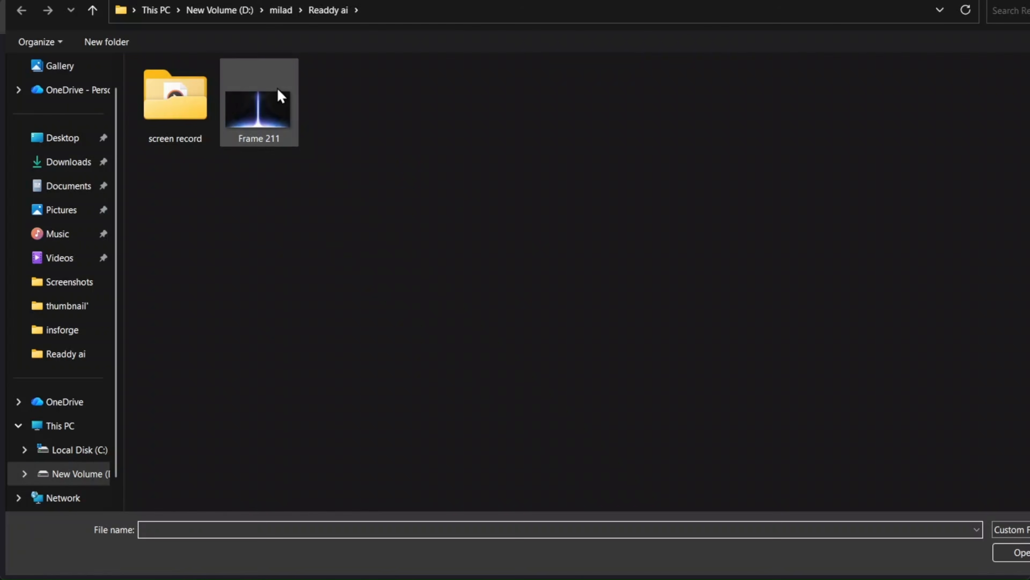
double_click(279, 97)
scroll(317, 418, "up", 2)
left_click(260, 541)
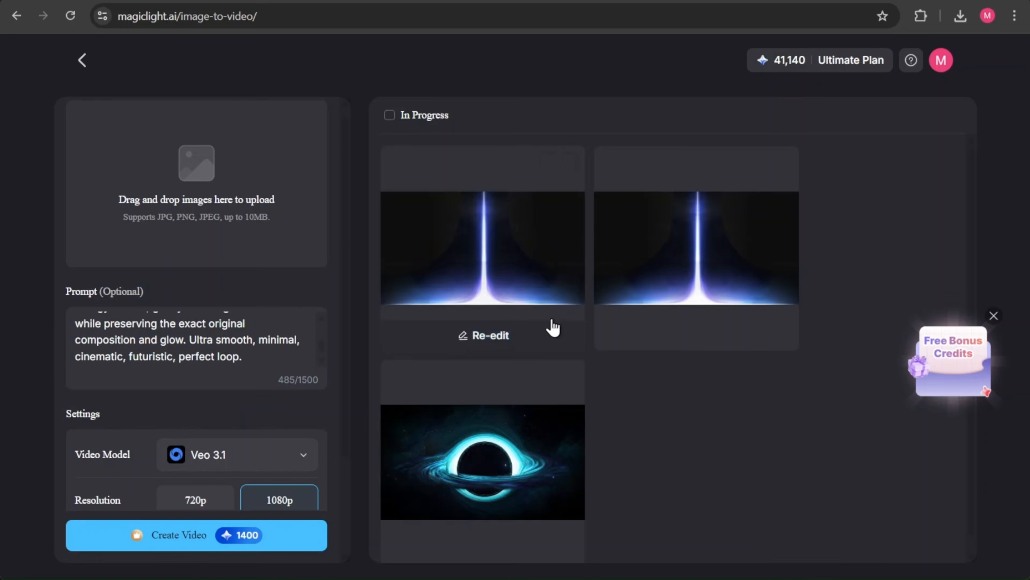
Watch the new Veo 3.1 light-beam video in full screen, download it, and close its viewer.
left_click(533, 303)
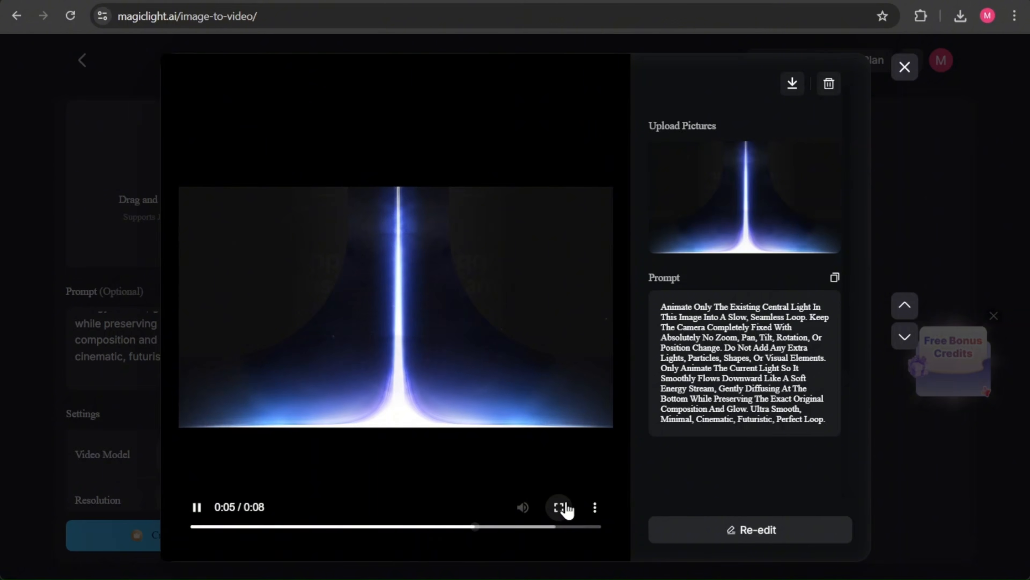
left_click(563, 506)
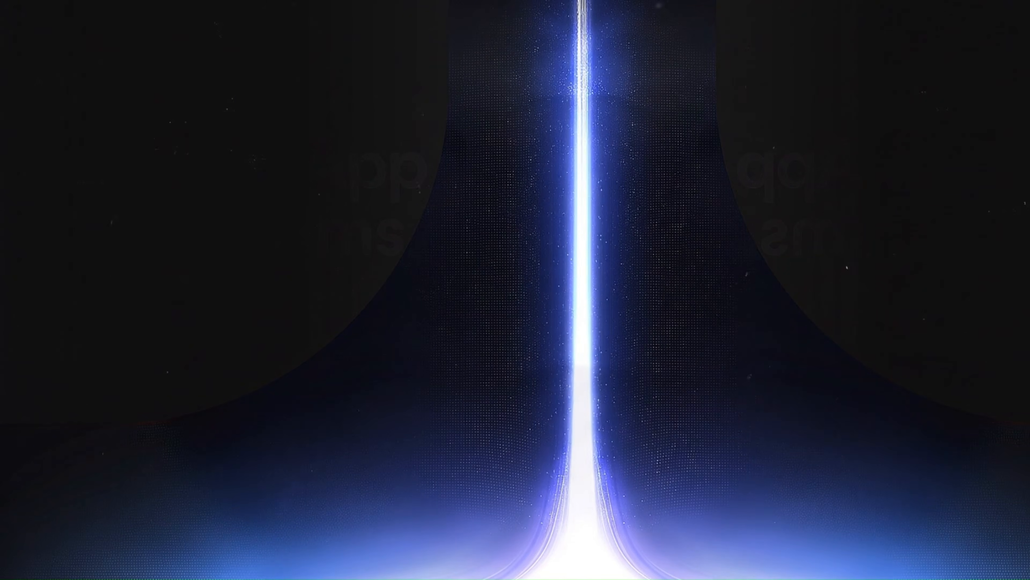
key("Escape")
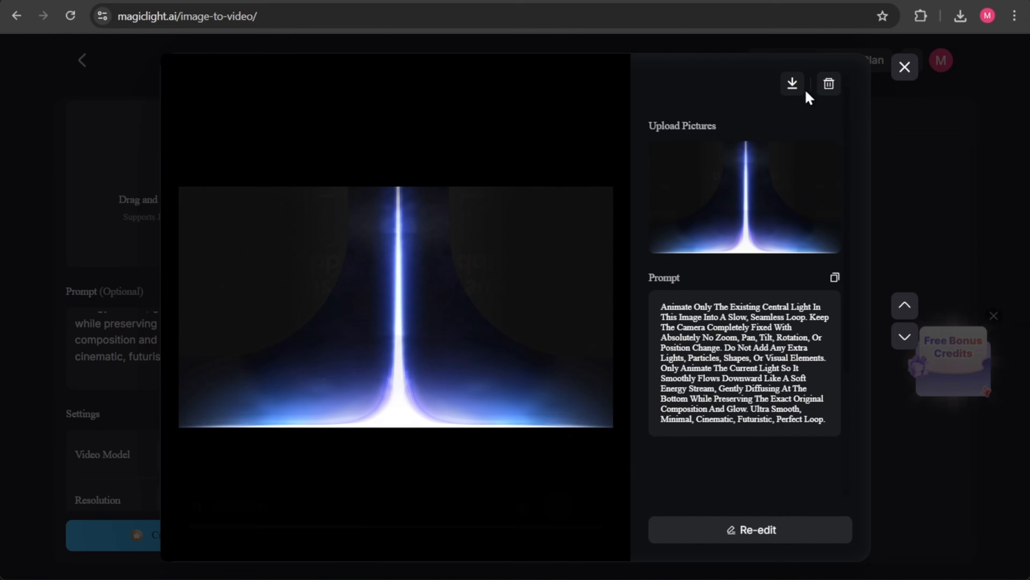
left_click(793, 90)
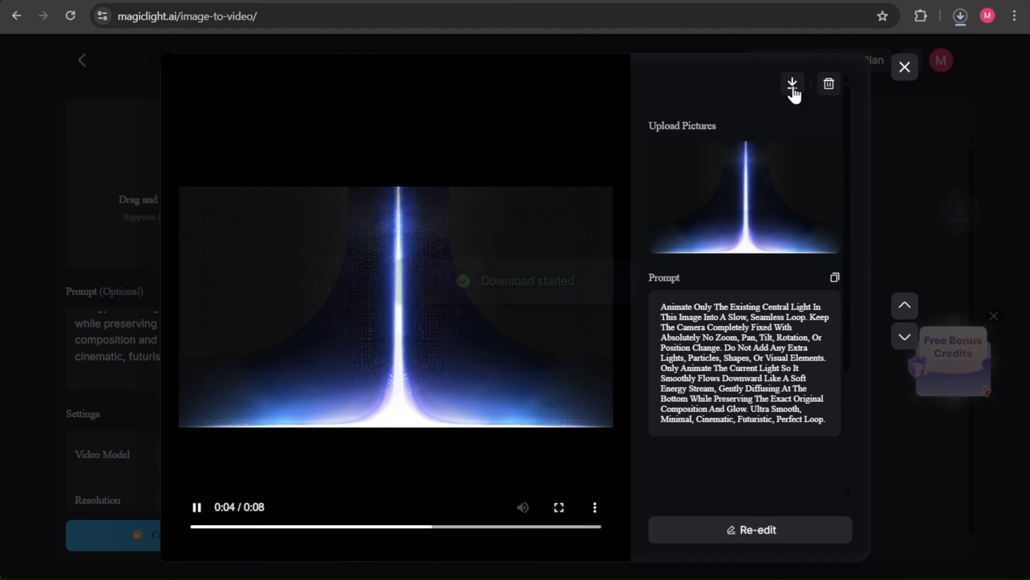
left_click(904, 67)
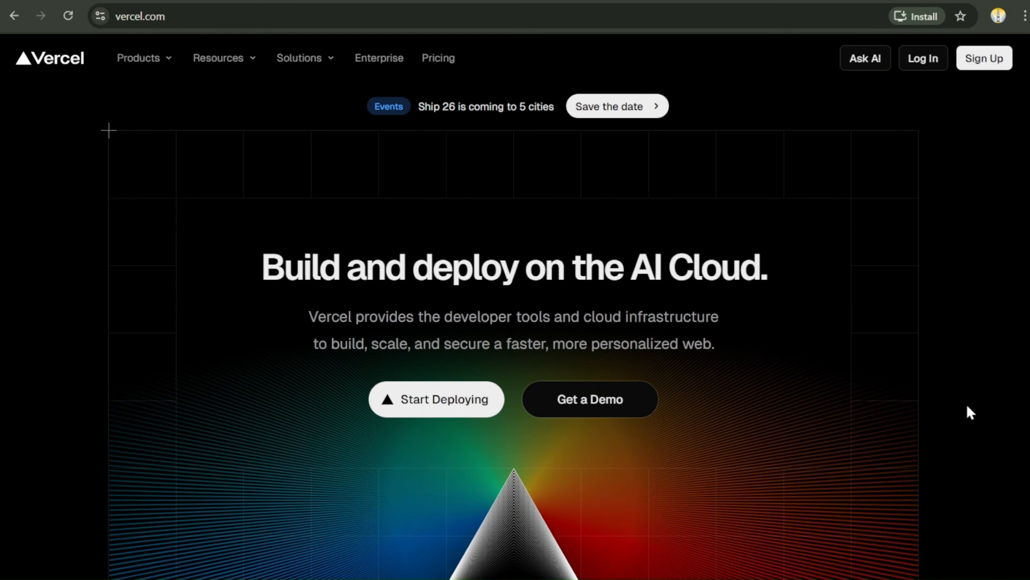
Switch to Vercel and create a Blob store named MiladiCode with public access.
scroll(967, 406, "down", 3)
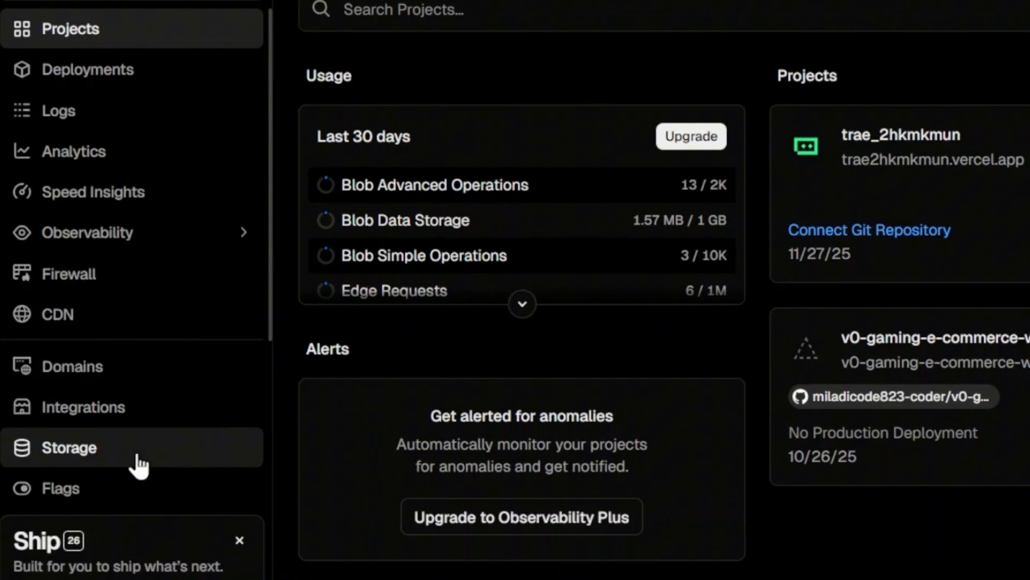
left_click(137, 456)
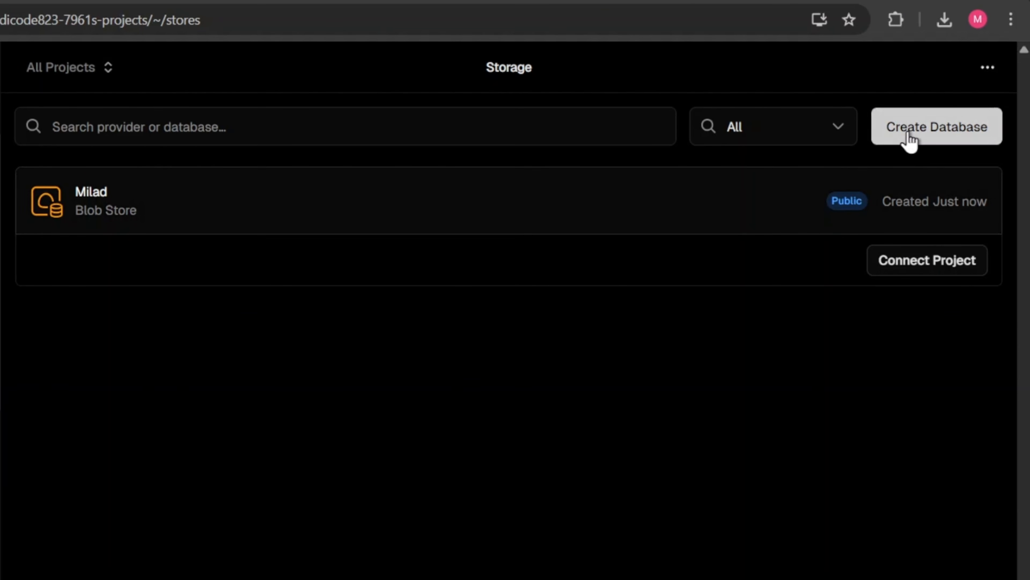
left_click(909, 138)
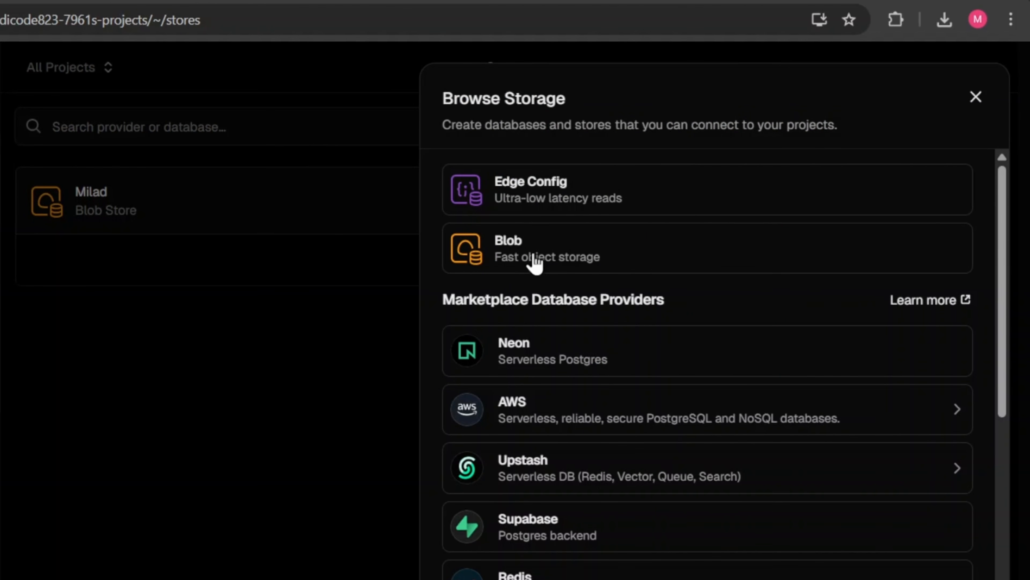
left_click(639, 258)
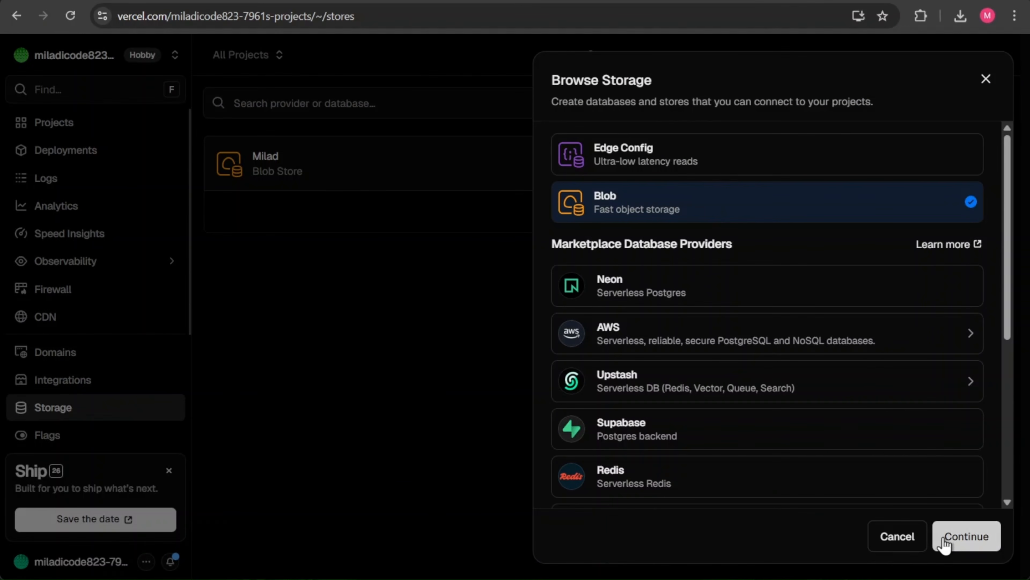
left_click(946, 543)
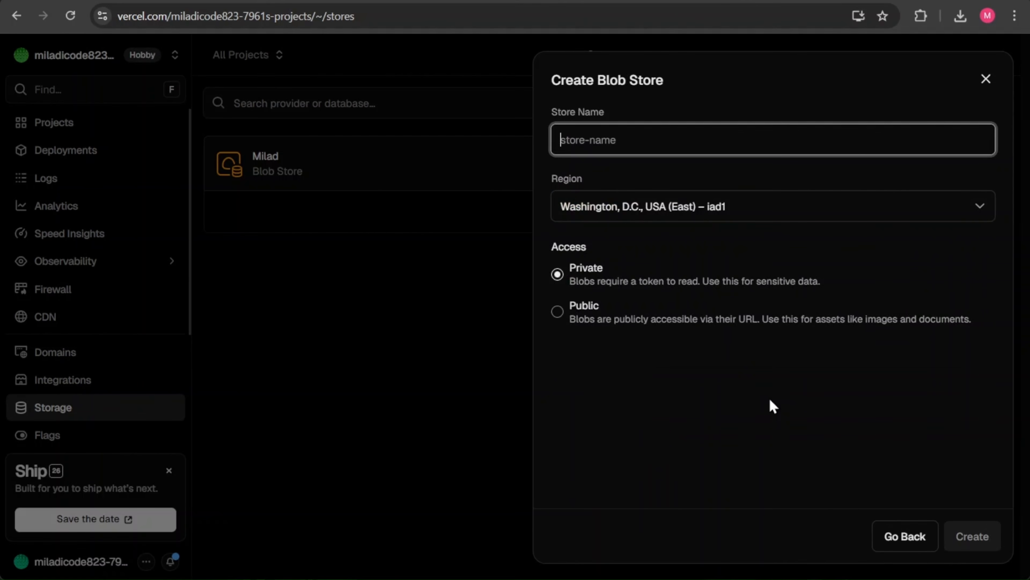
type("MiladiCode")
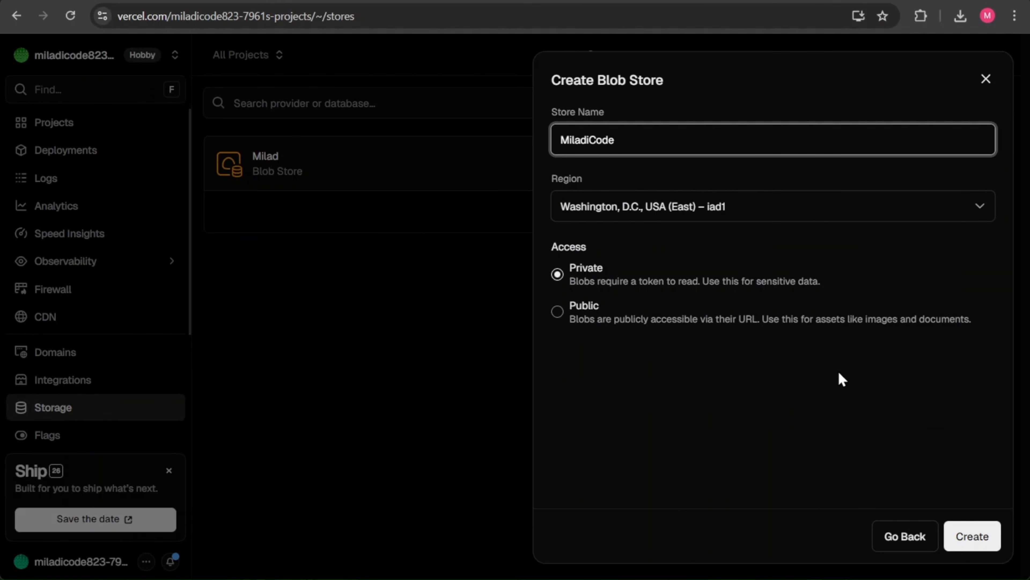
left_click(557, 317)
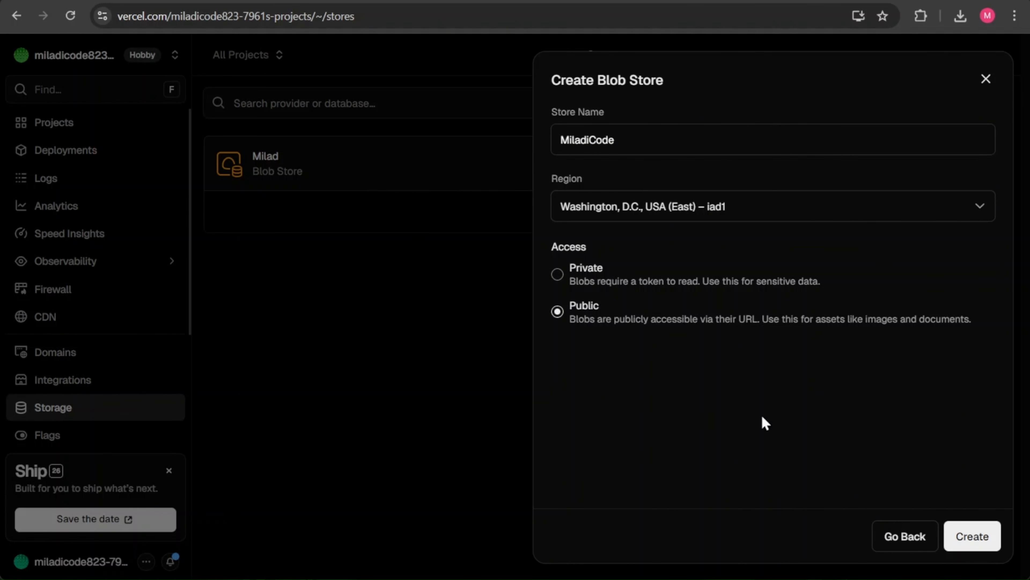
left_click(973, 536)
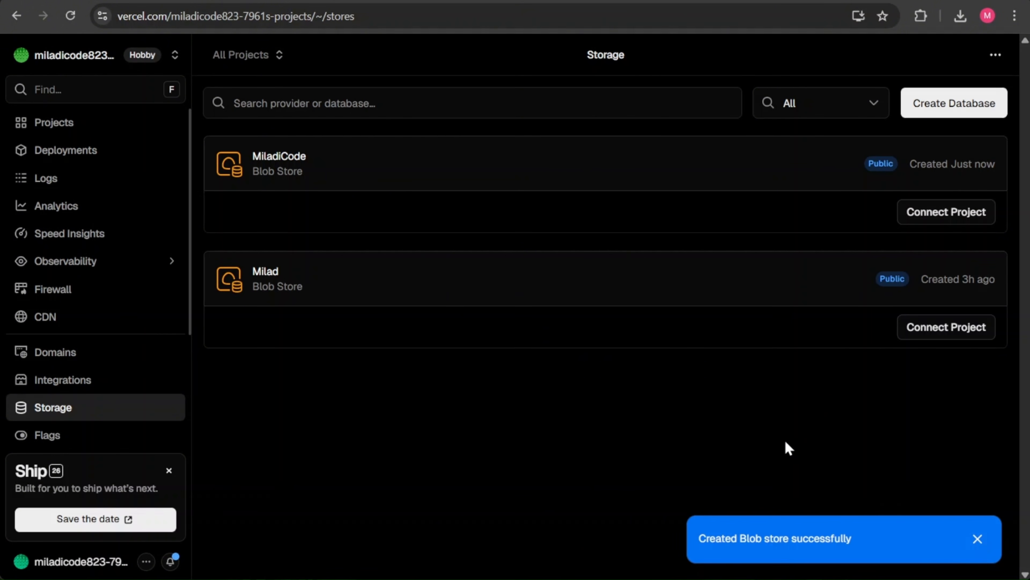
Upload back-vid.mp4 to the MiladiCode Blob store and copy the uploaded file's URL.
left_click(670, 189)
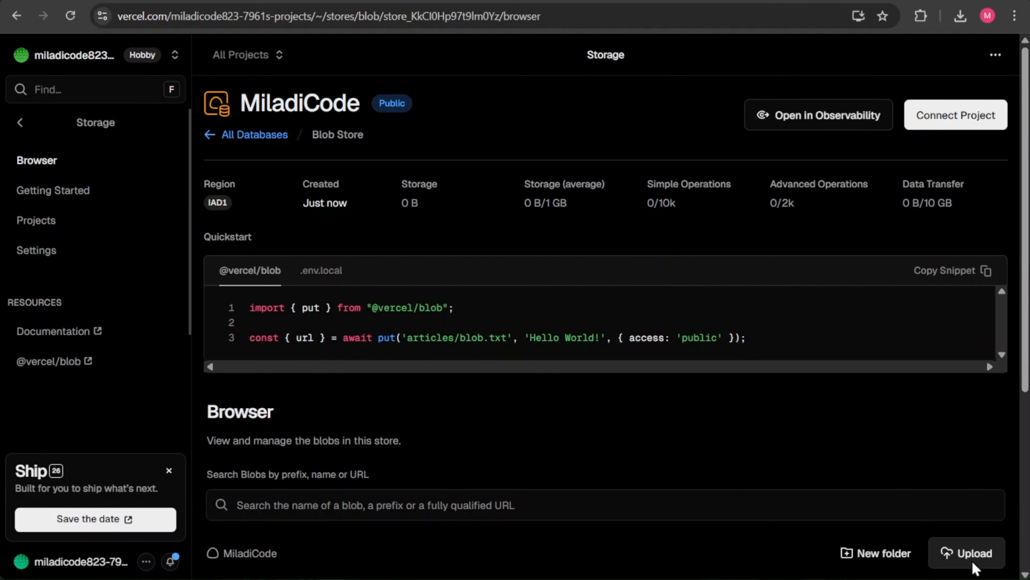
left_click(965, 553)
double_click(273, 123)
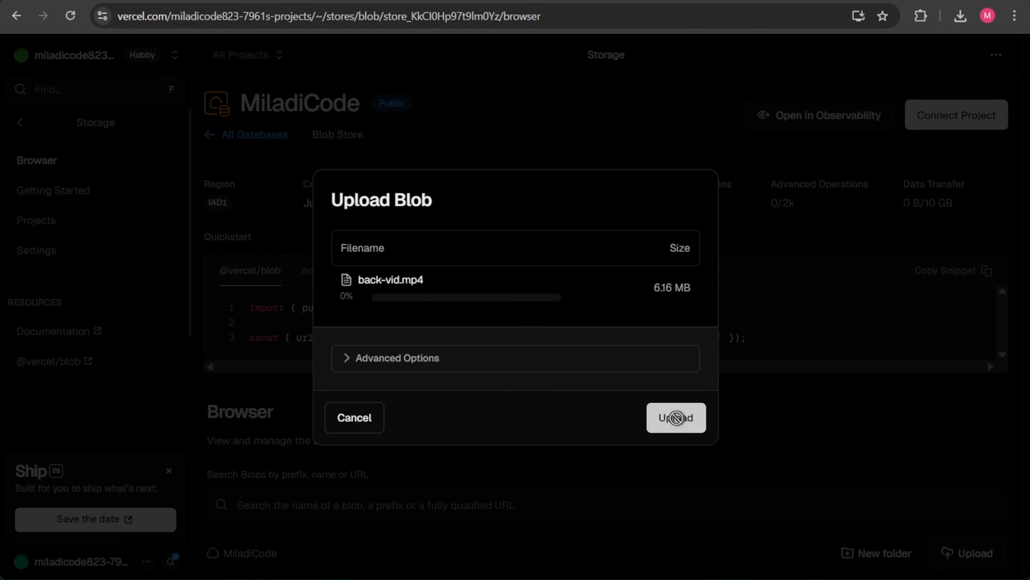
left_click(676, 417)
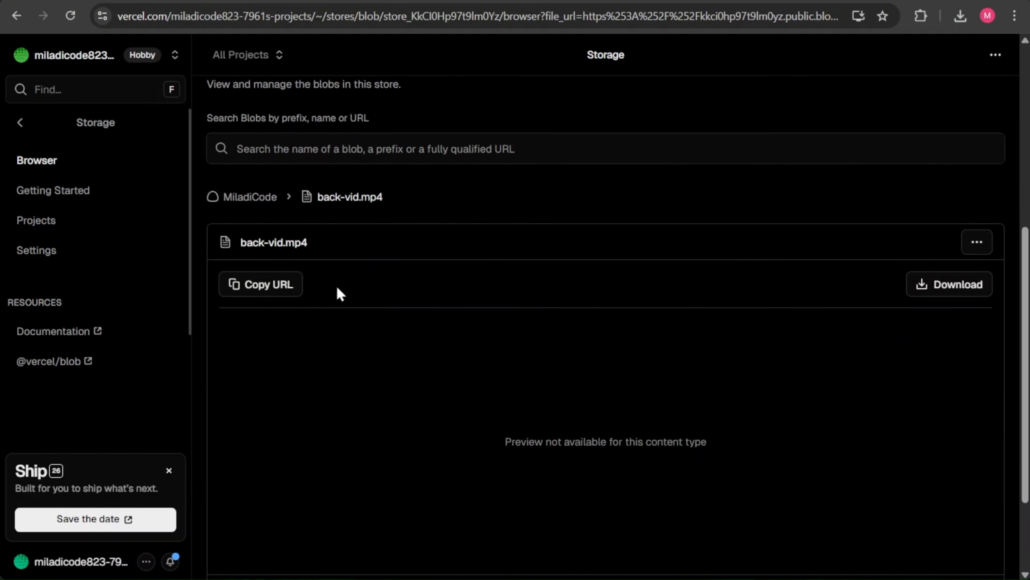
left_click(261, 293)
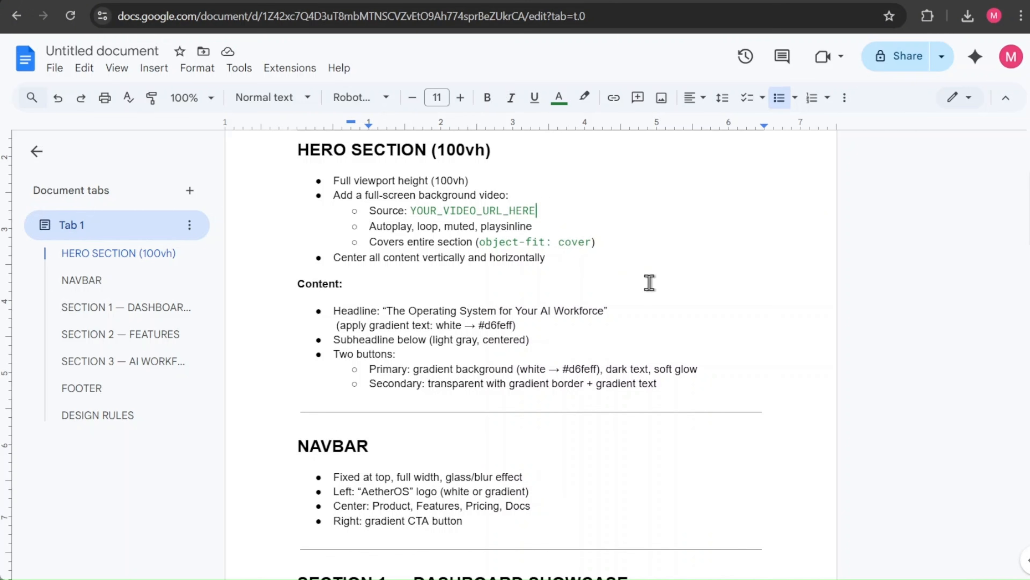
In the Google Docs prompt, replace YOUR_VIDEO_URL_HERE in the hero section with the copied video URL.
left_click_drag(546, 209, 410, 211)
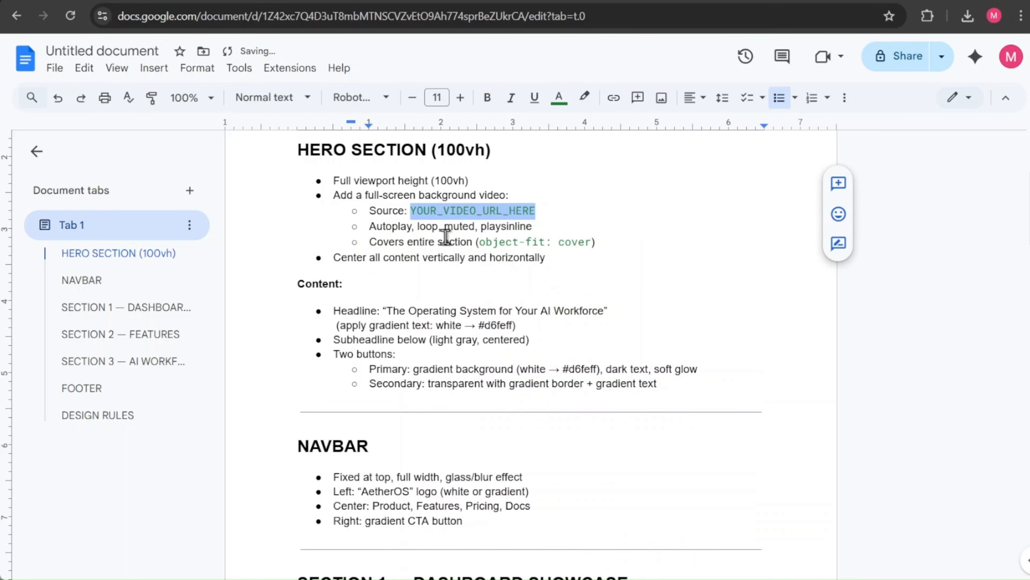
key("BackSpace")
key("ctrl+v")
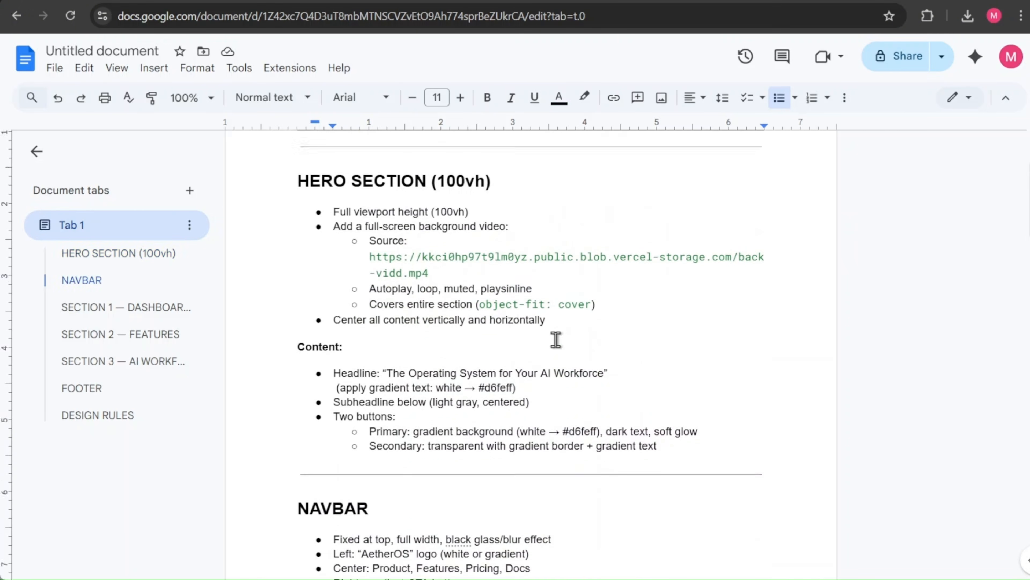
Review the complete AetherOS prompt, copy it from the opening sentence through the design rules, and paste it into Readdy's Starting from Scratch prompt.
scroll(555, 340, "down", 4)
scroll(556, 340, "down", 5)
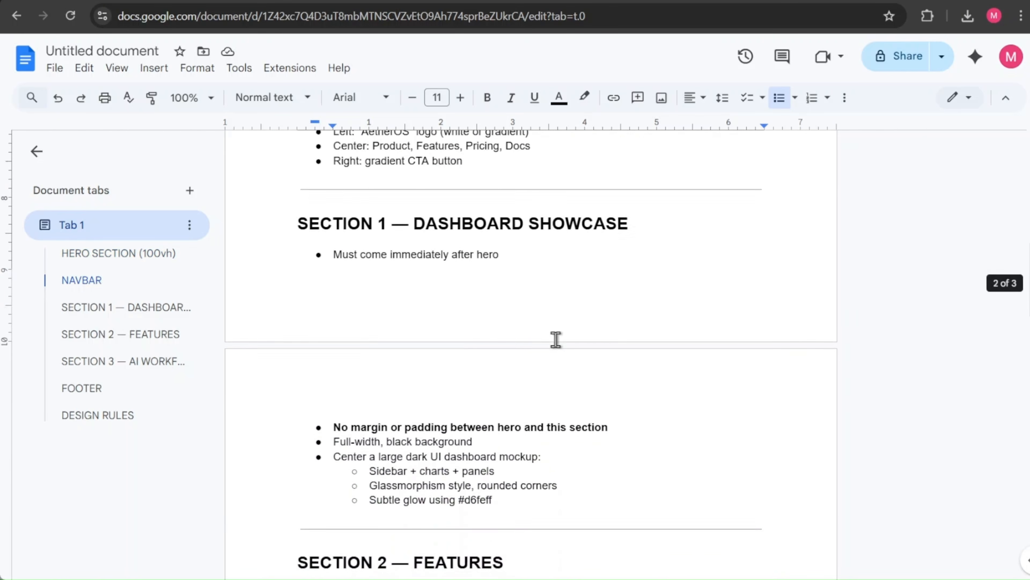
scroll(556, 341, "down", 4)
scroll(556, 340, "down", 9)
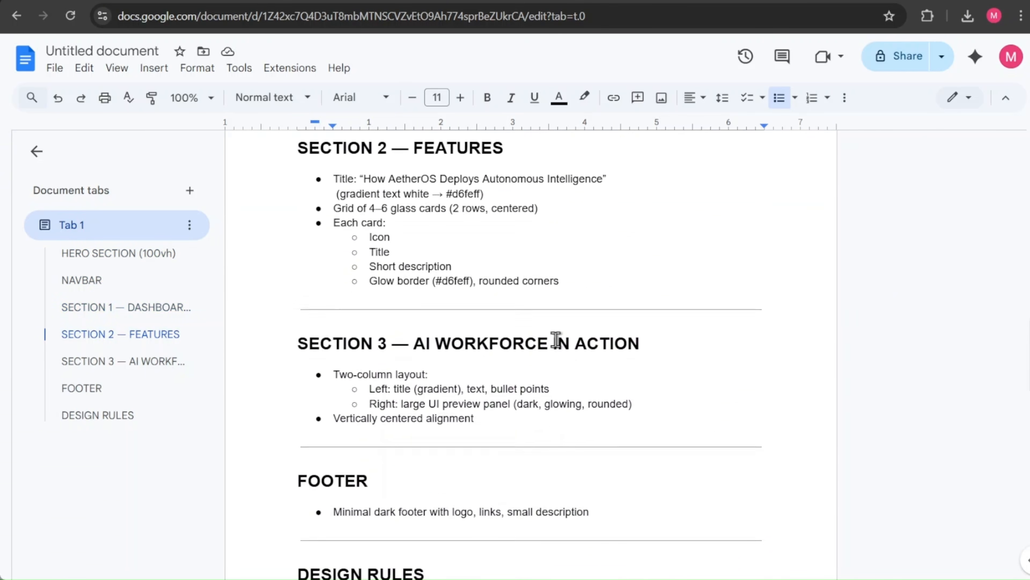
scroll(555, 340, "down", 5)
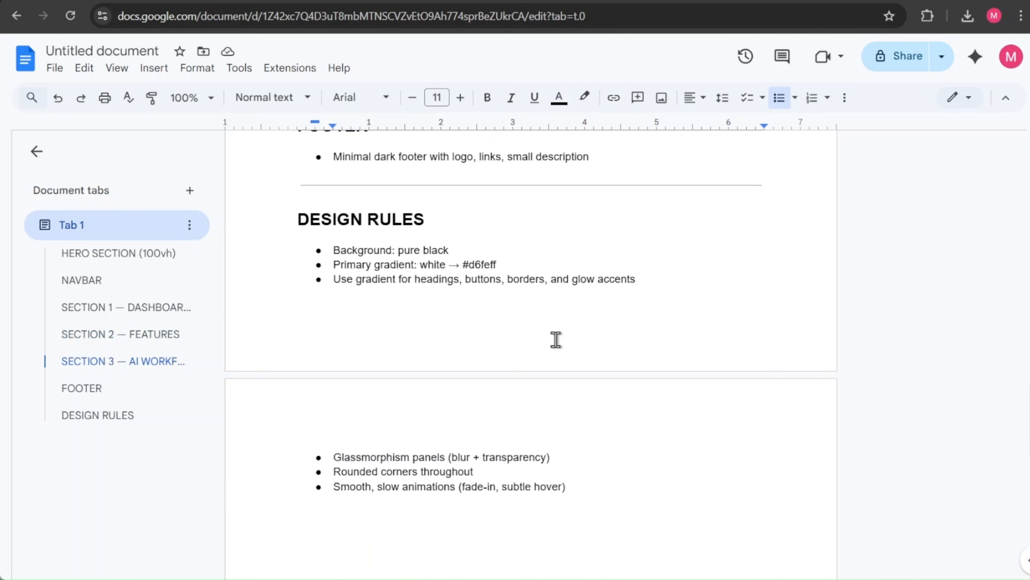
left_click_drag(584, 508, 302, 223)
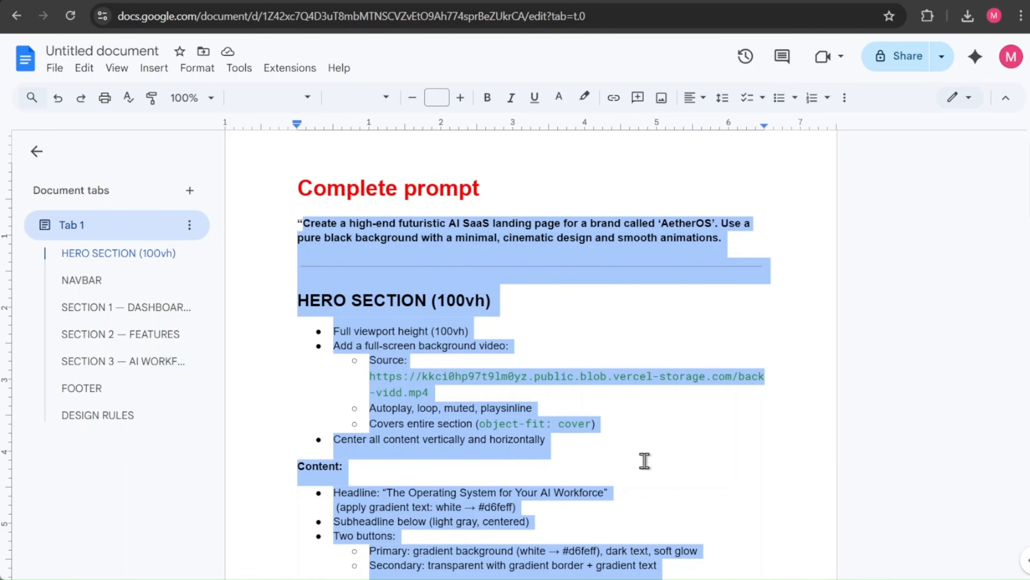
left_click(736, 579)
key("ctrl+v")
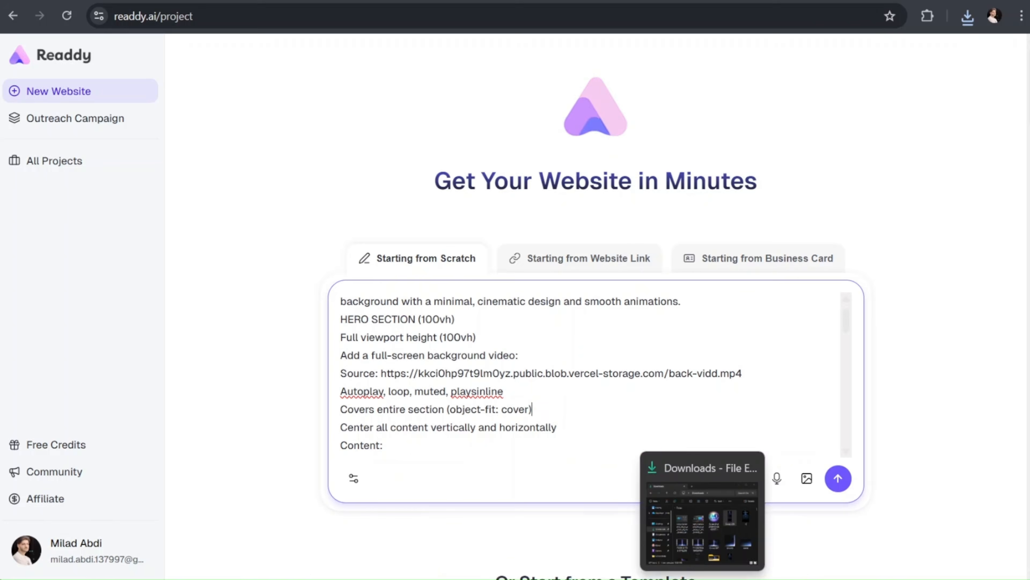
View the Group 229 1 landing-page design image from the Downloads folder and close it.
left_click(707, 579)
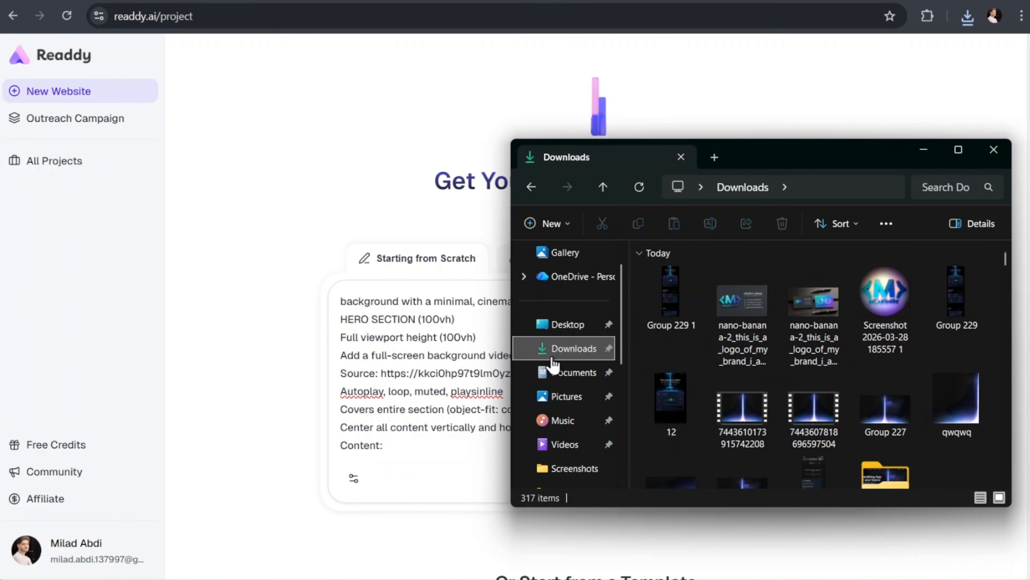
left_click(683, 305)
double_click(683, 304)
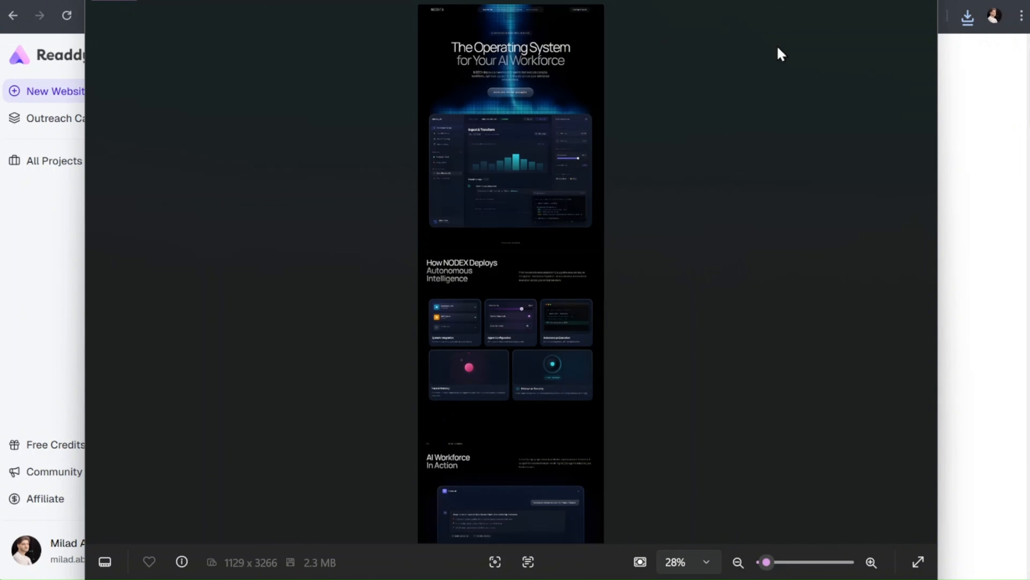
left_click(928, 5)
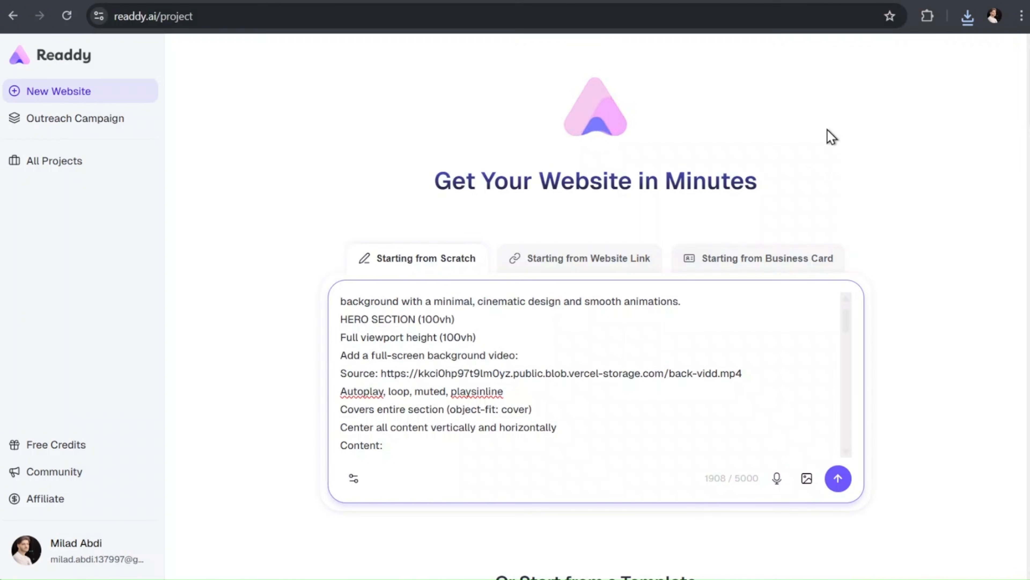
Attach the landing-page design image to the Readdy prompt as a reference and submit it.
left_click(798, 483)
double_click(215, 130)
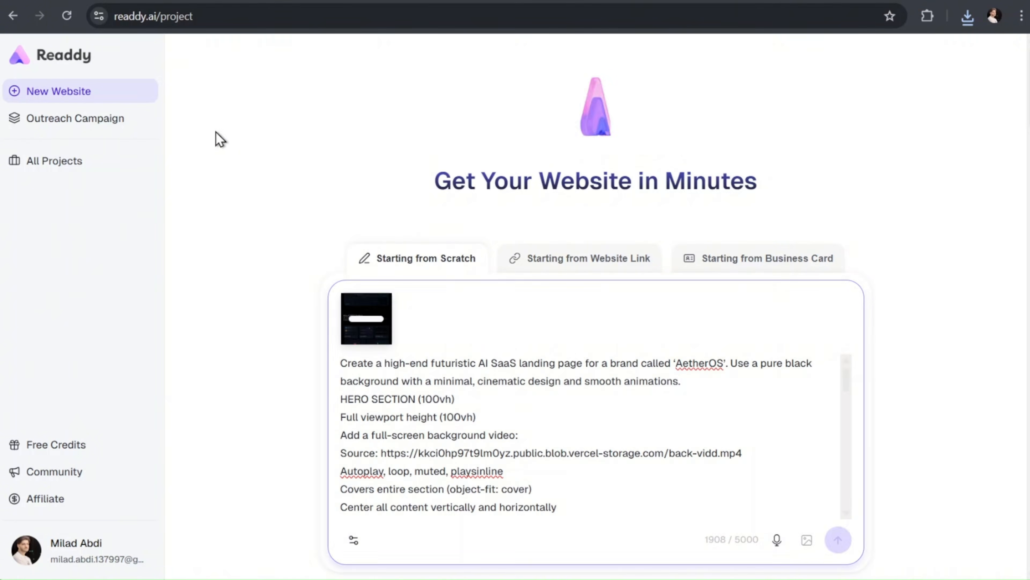
left_click(837, 541)
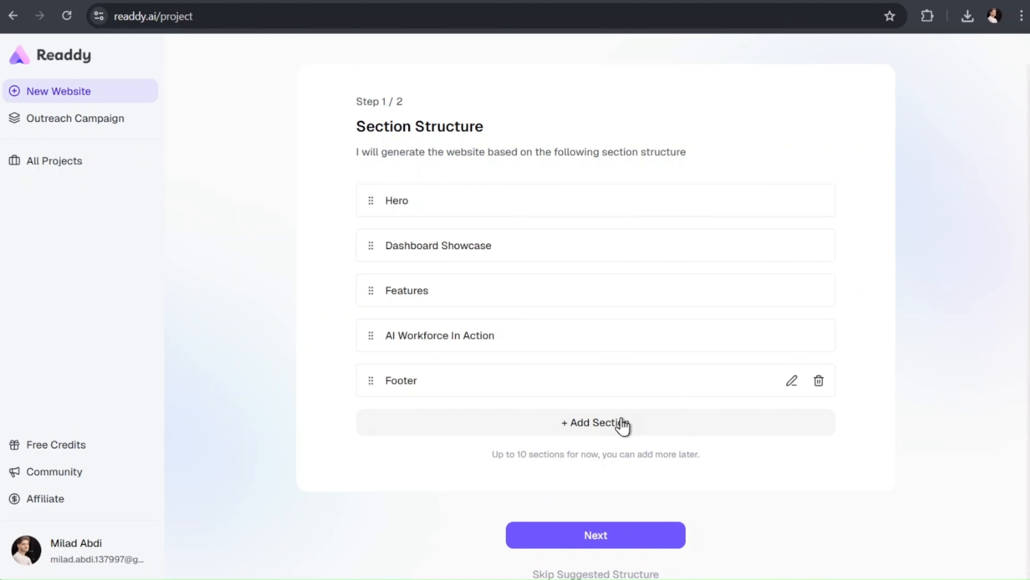
Add a section below Footer in the suggested section structure and delete it again.
left_click(602, 426)
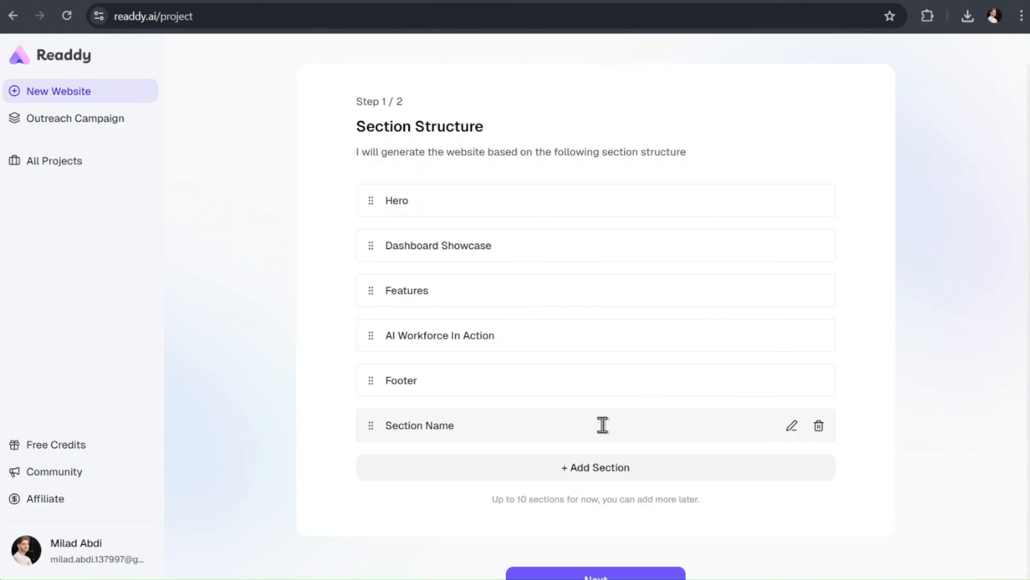
left_click(818, 426)
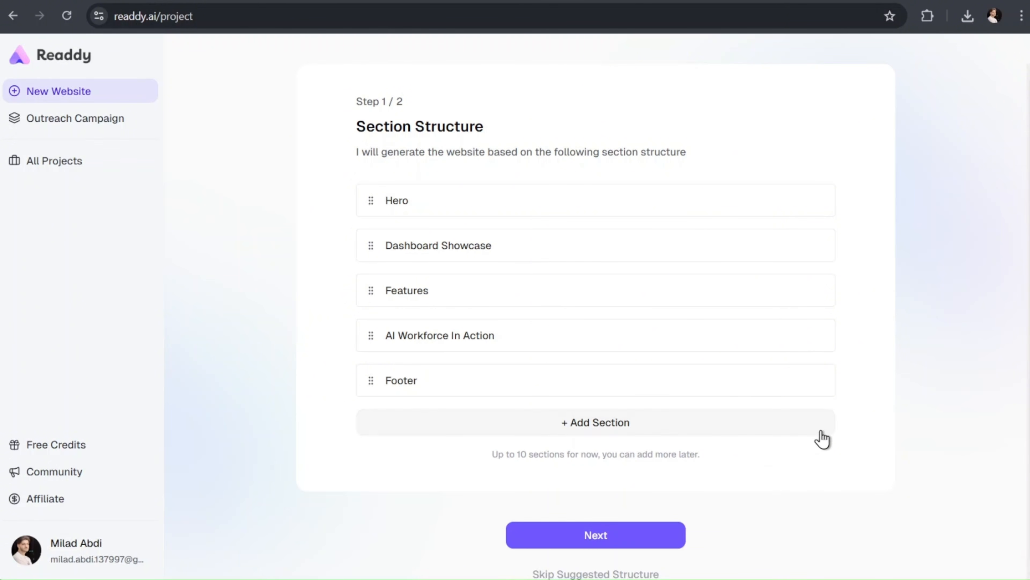
Accept the suggested section structure and generate the site with a regenerated AI logo, choosing the second logo variant.
left_click(622, 534)
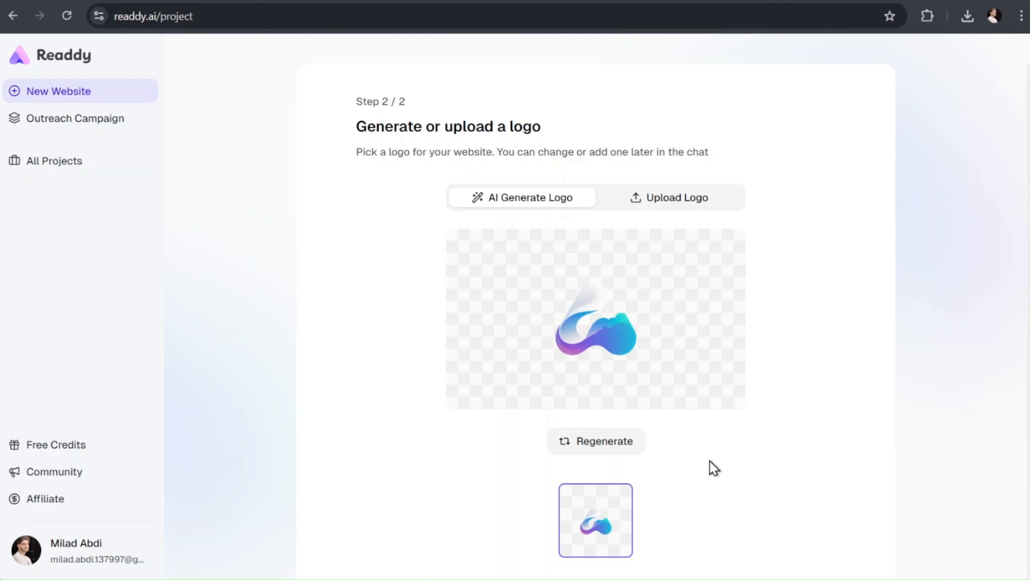
left_click(597, 446)
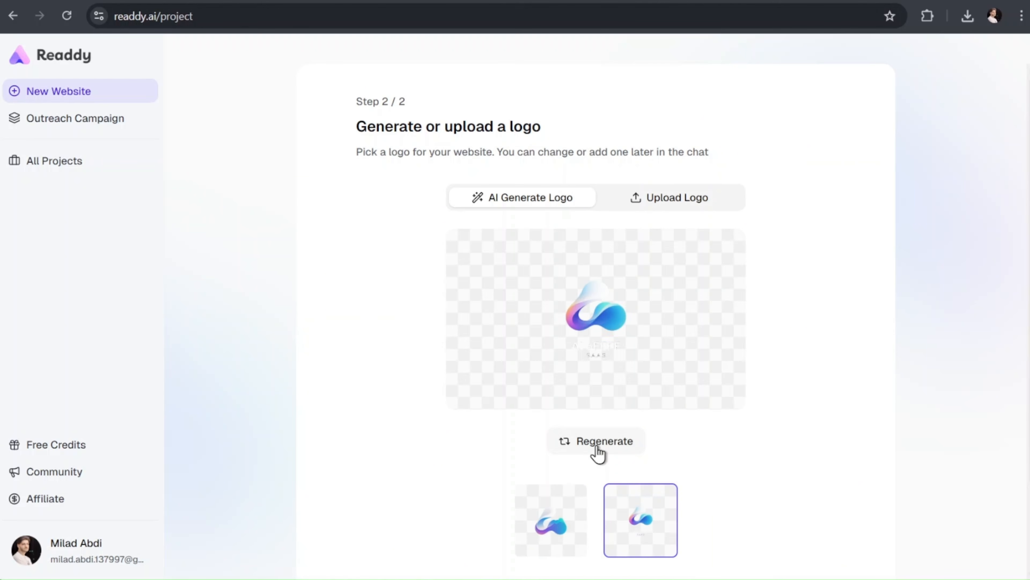
left_click(572, 514)
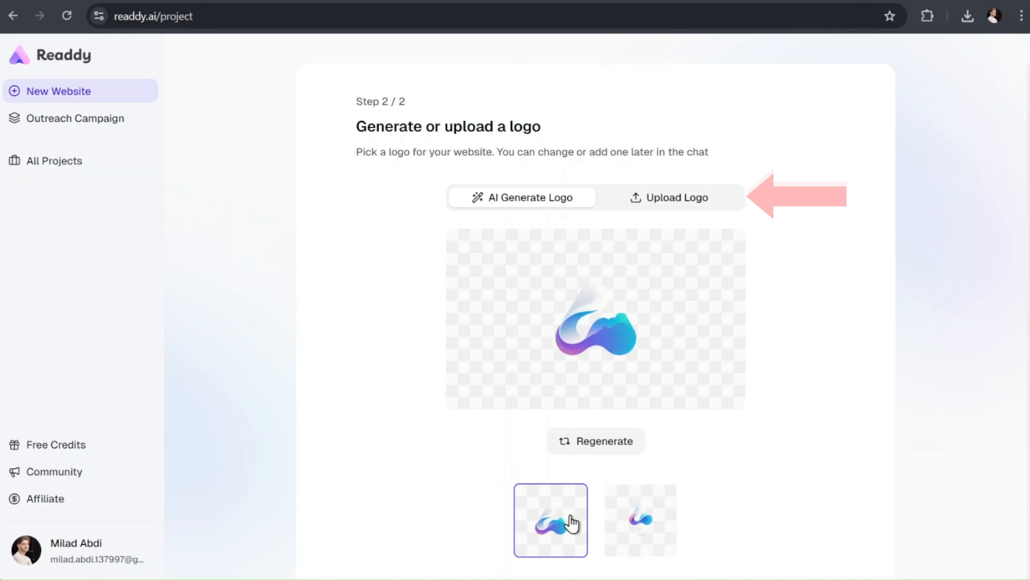
left_click(637, 528)
scroll(671, 465, "down", 3)
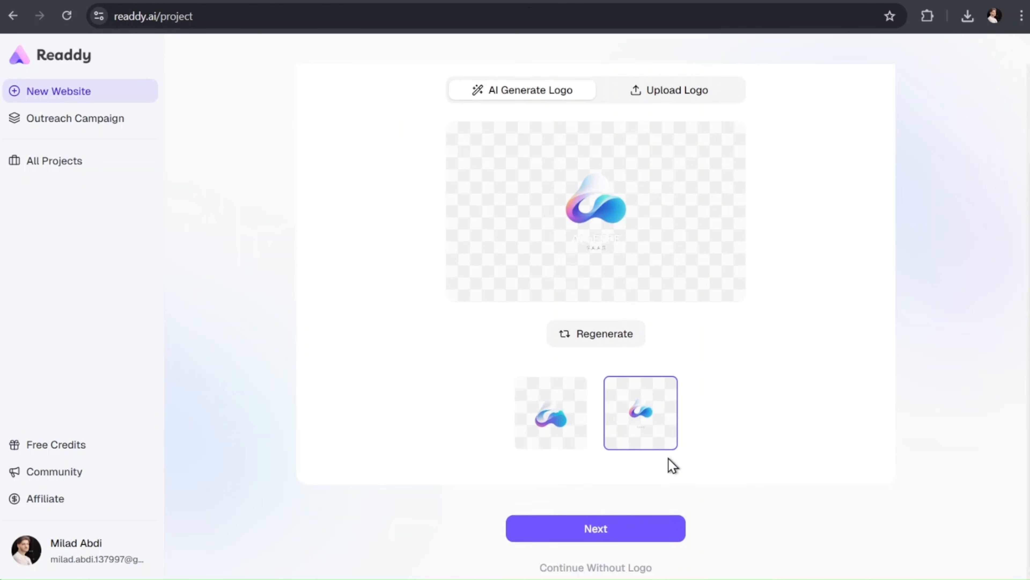
left_click(596, 529)
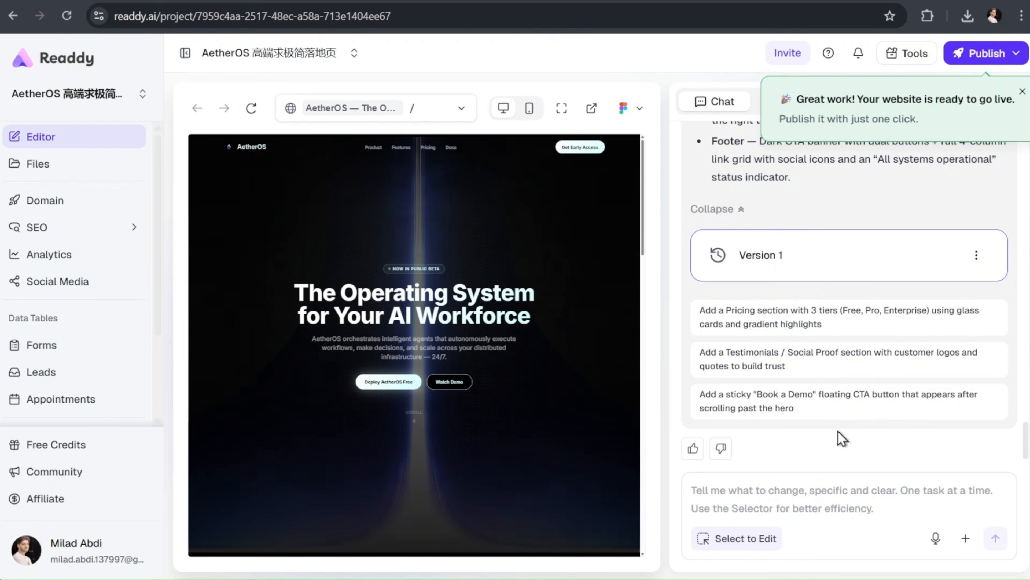
Collapse the project sidebar, open the generated site's preview in a separate tab, and examine the hero and Command Center dashboard sections.
left_click(188, 56)
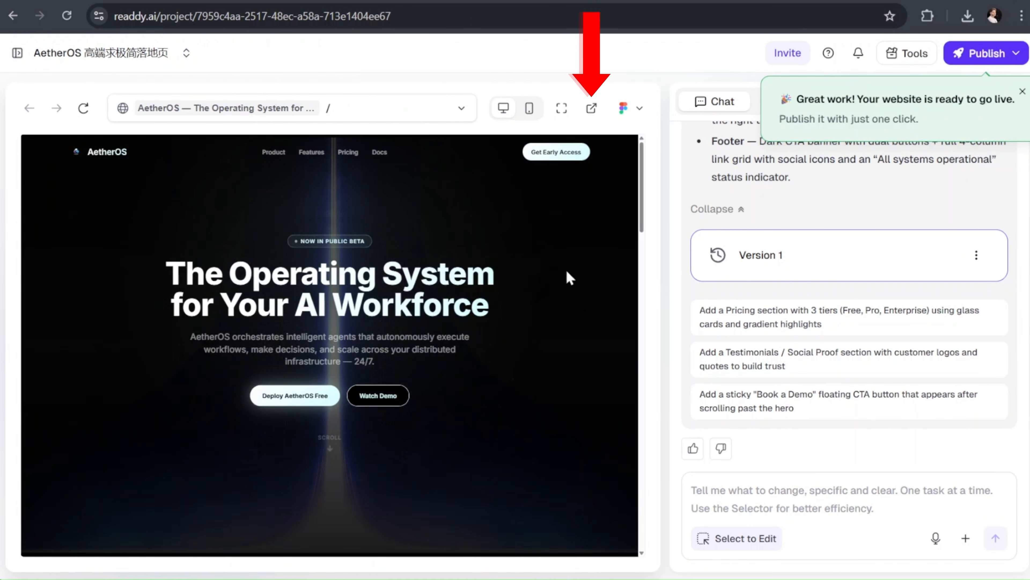
left_click(591, 110)
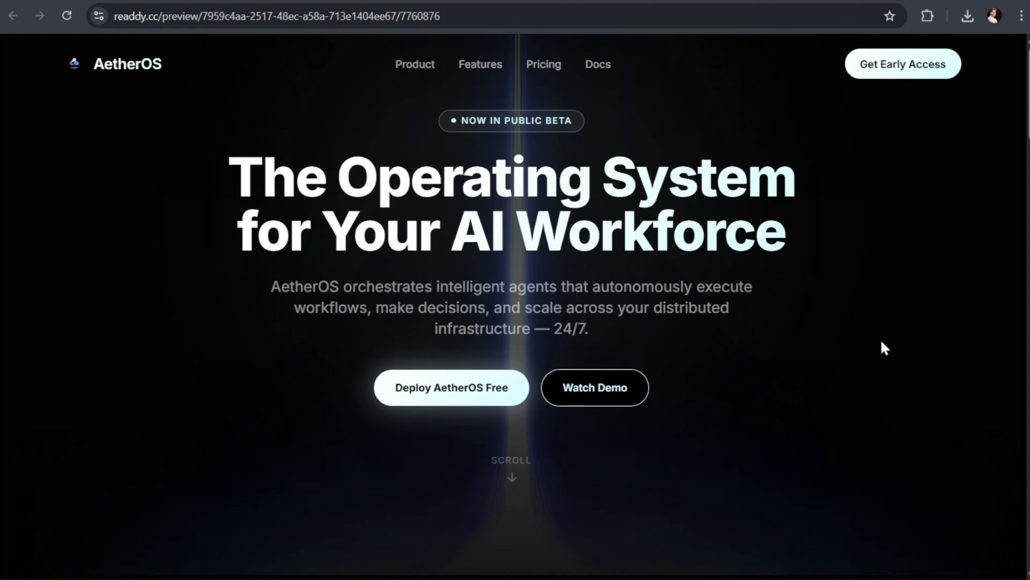
scroll(880, 339, "down", 4)
scroll(882, 343, "down", 4)
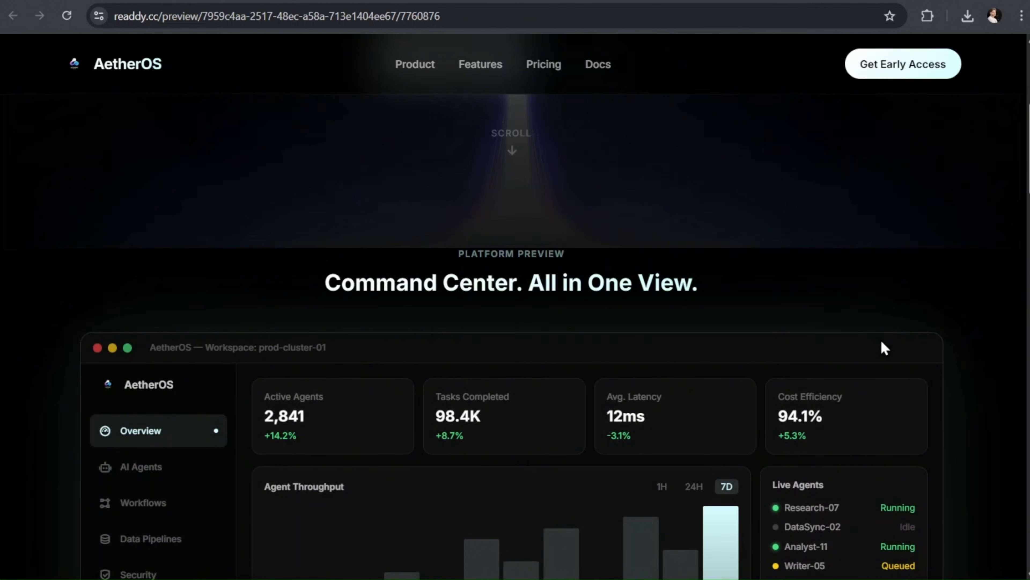
scroll(882, 342, "up", 2)
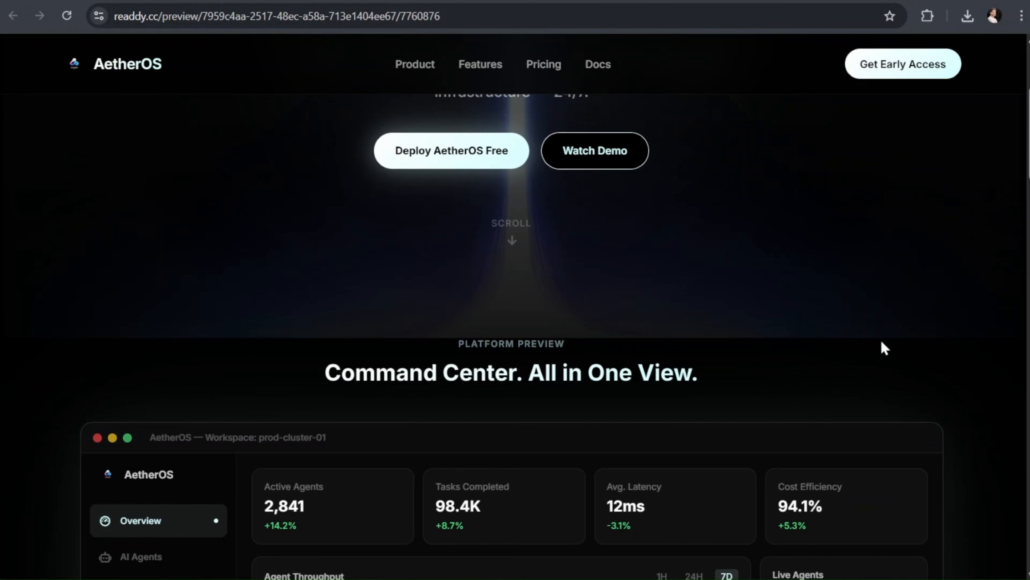
scroll(880, 339, "up", 2)
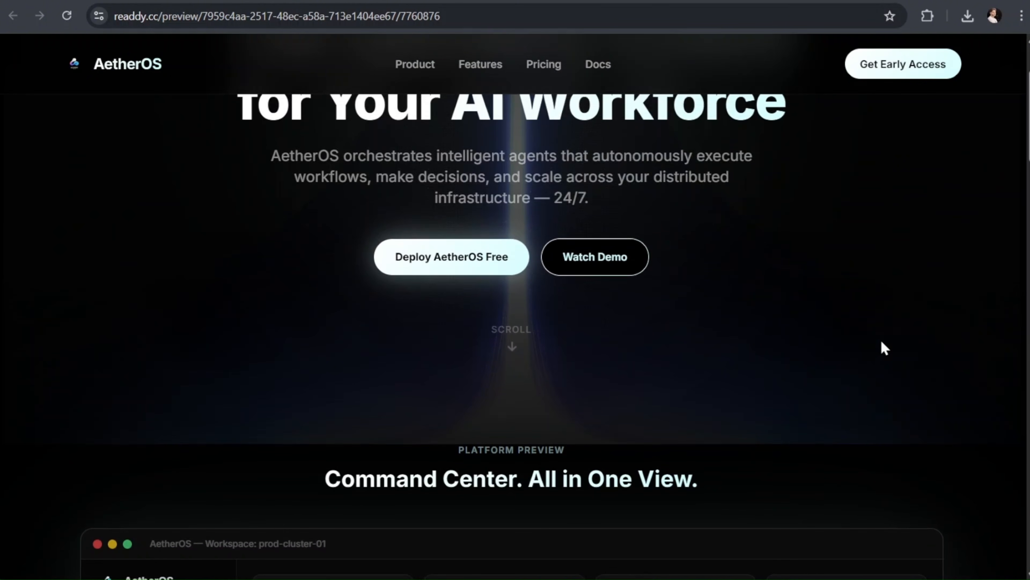
scroll(881, 338, "up", 3)
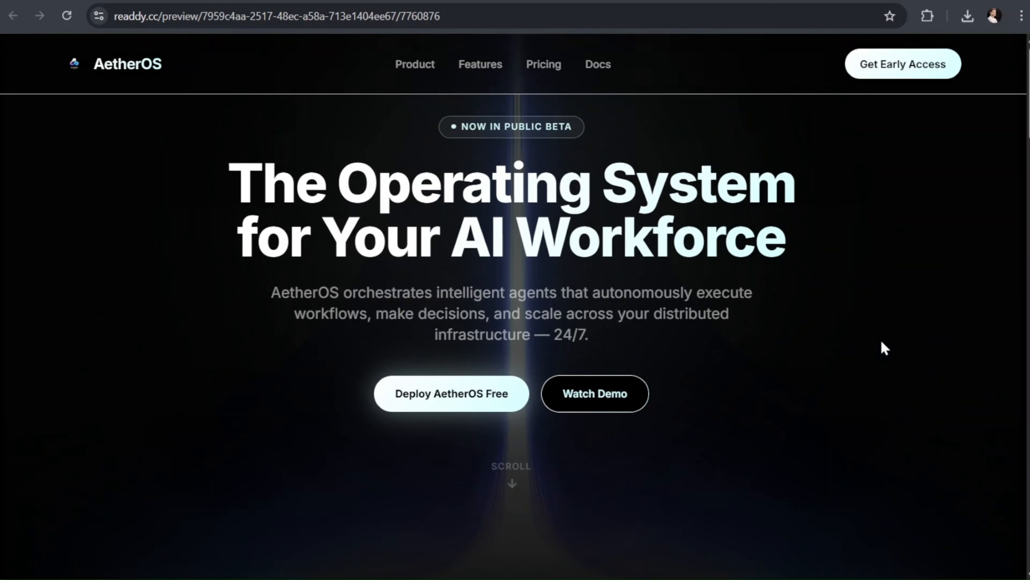
scroll(882, 341, "down", 2)
scroll(882, 342, "up", 2)
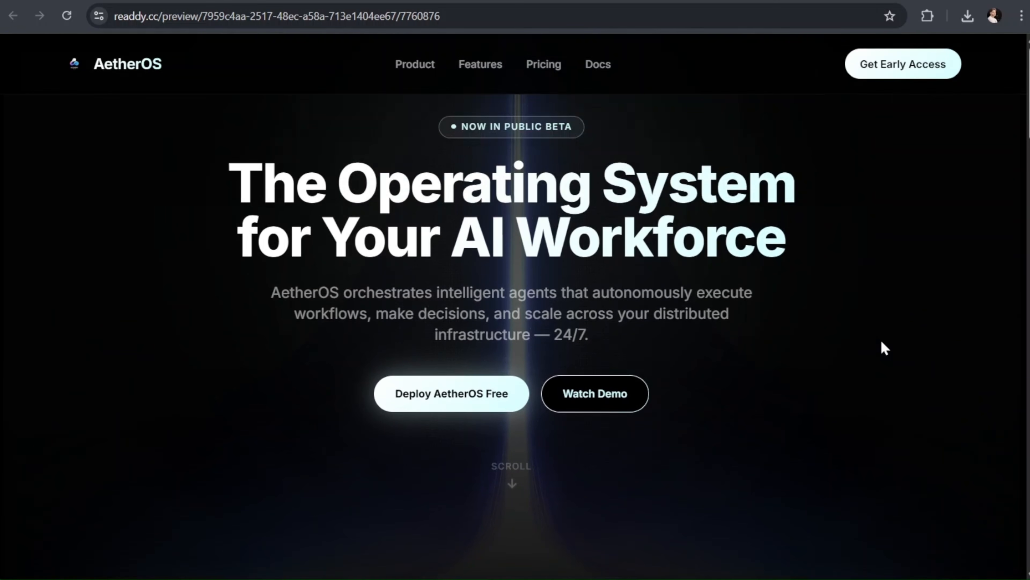
scroll(880, 339, "down", 1)
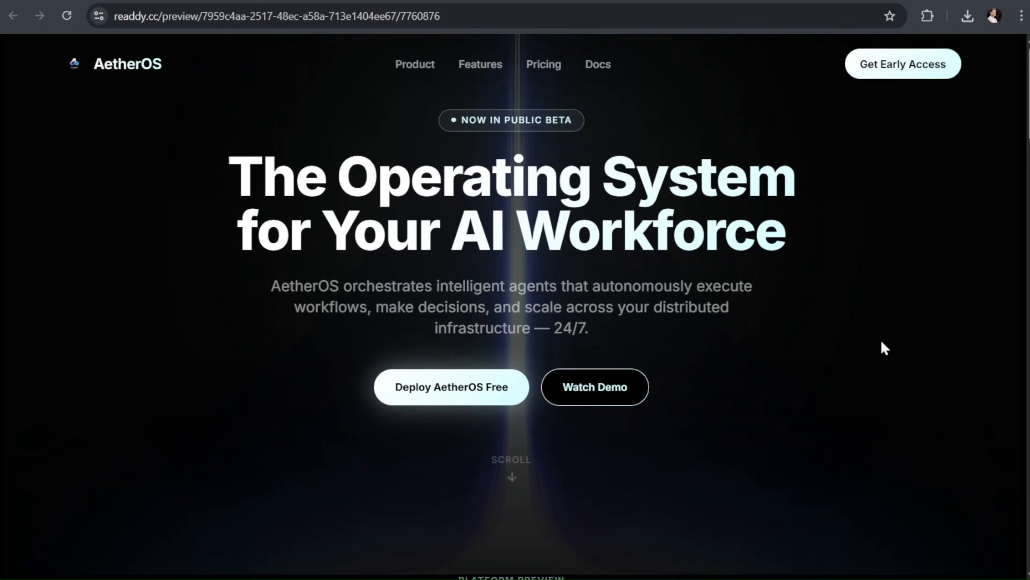
scroll(881, 339, "up", 1)
scroll(881, 339, "down", 1)
scroll(881, 338, "down", 4)
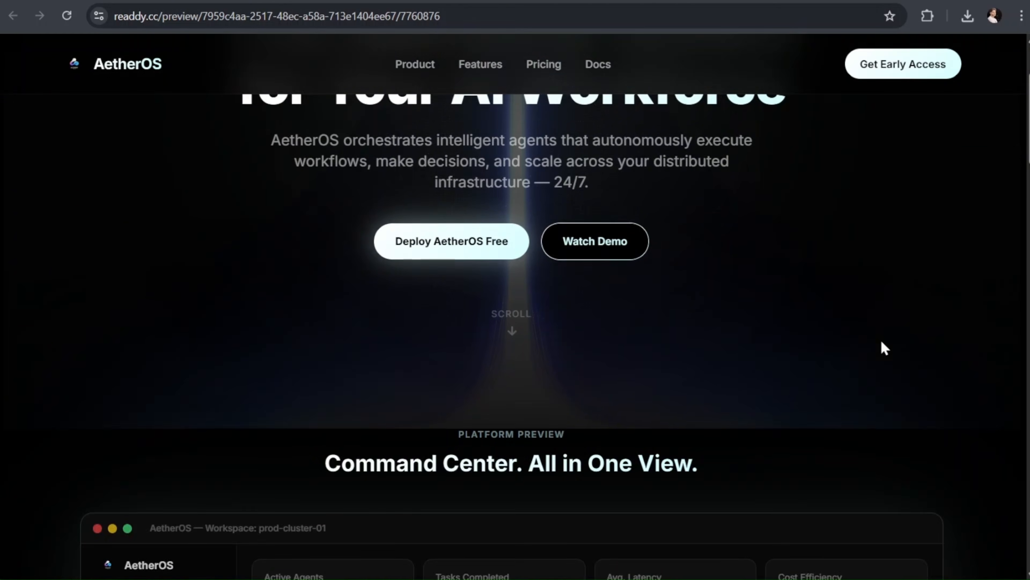
scroll(880, 339, "down", 6)
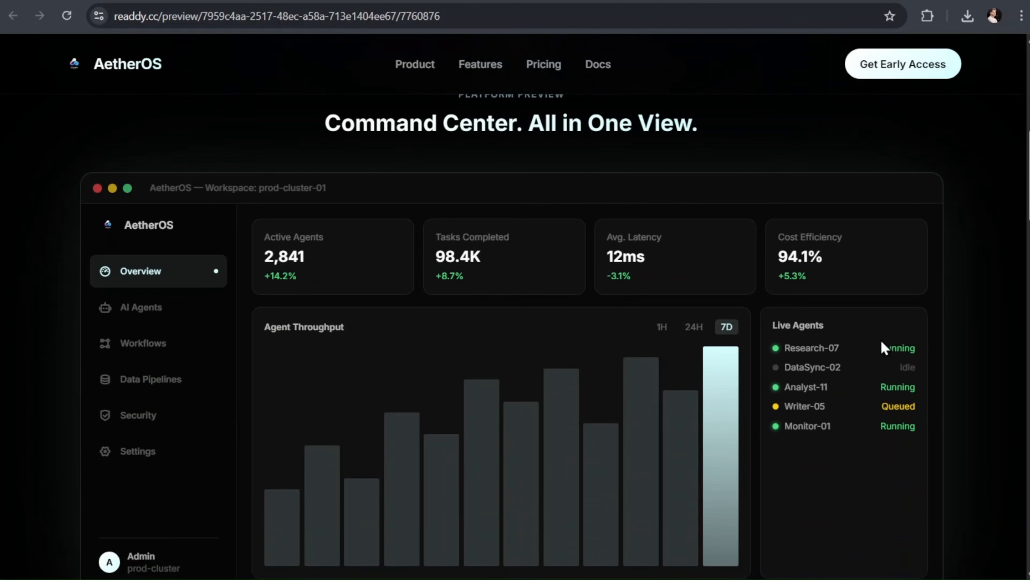
scroll(881, 341, "up", 7)
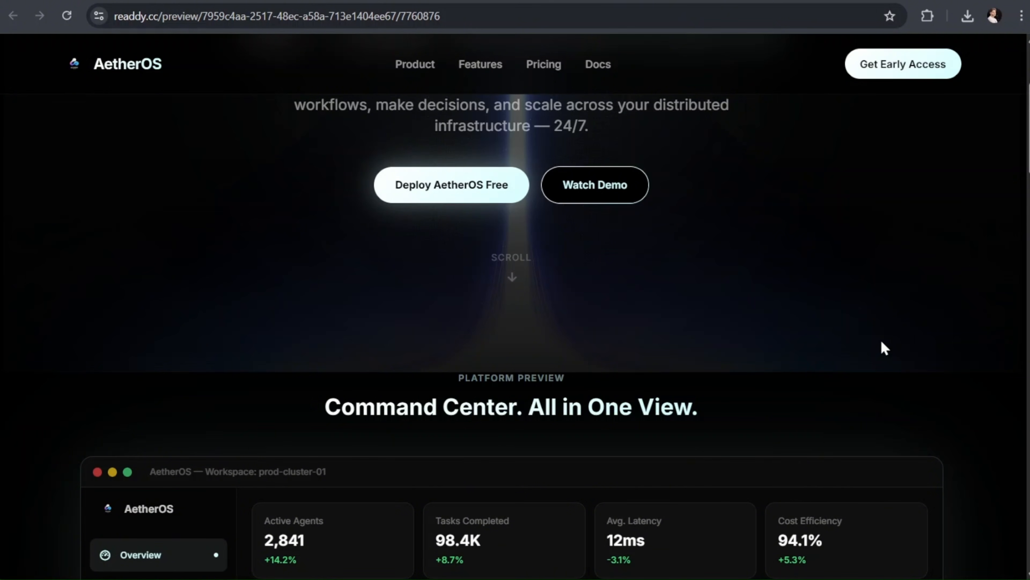
Examine the preview's Capabilities cards, AI Workforce In Action section and footer, and return to the hero.
scroll(819, 431, "down", 12)
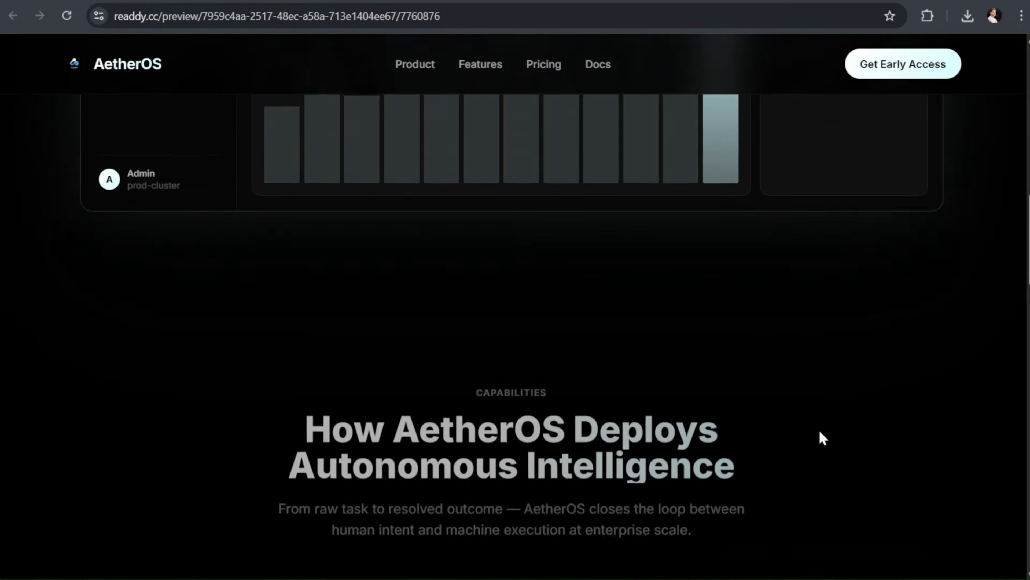
scroll(823, 438, "down", 2)
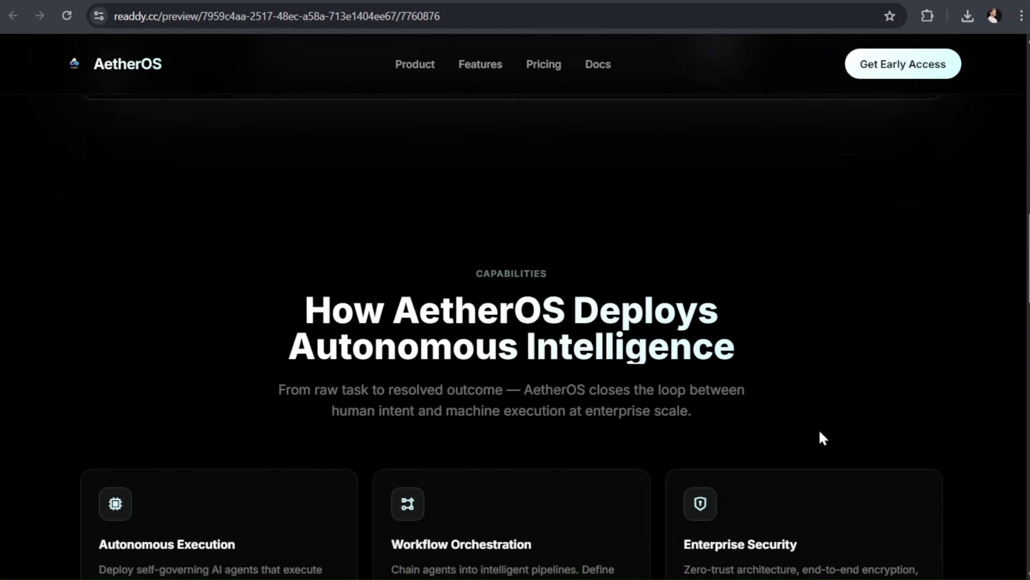
scroll(820, 432, "down", 1)
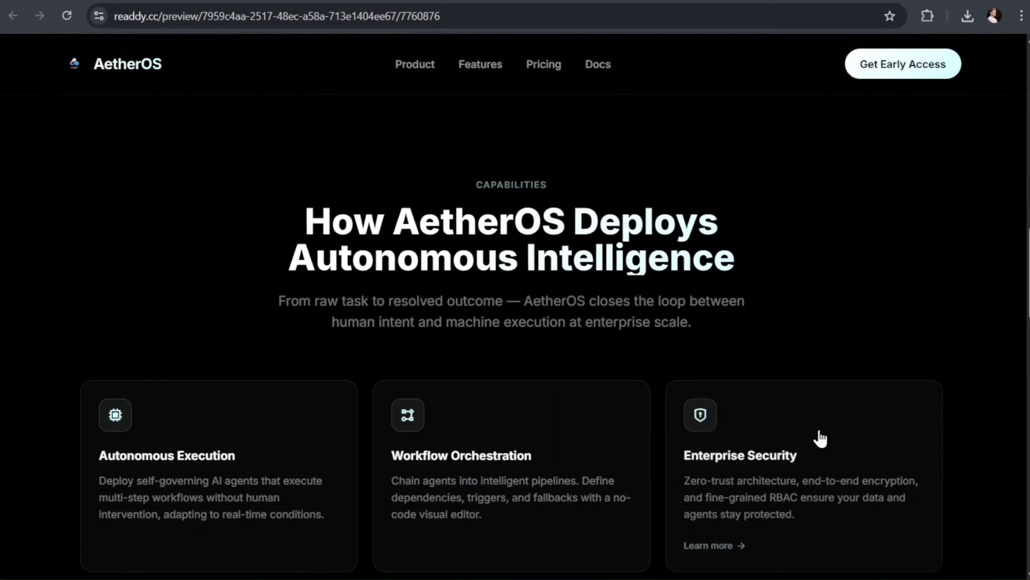
scroll(820, 437, "down", 5)
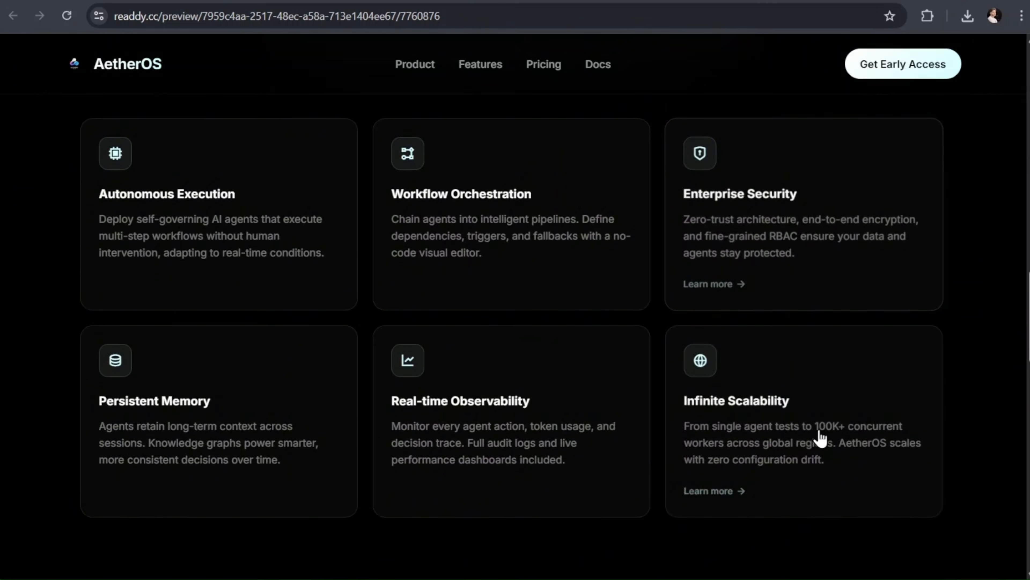
scroll(820, 436, "down", 6)
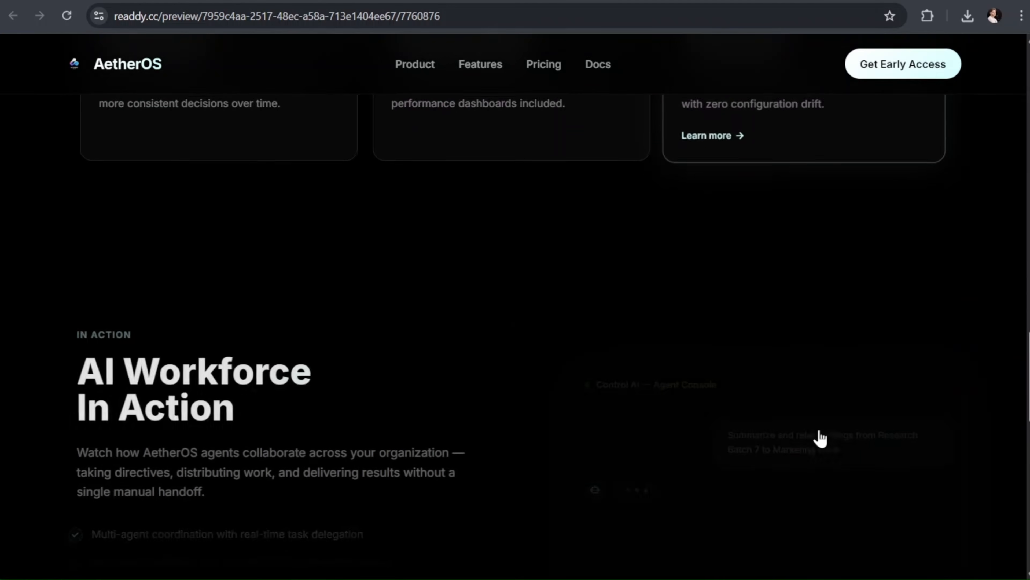
scroll(819, 430, "down", 4)
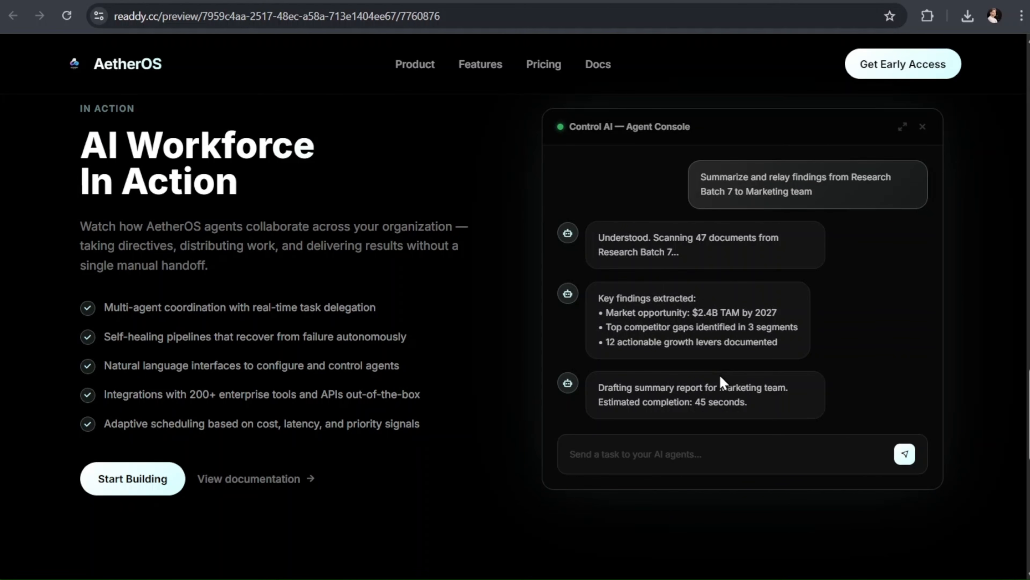
scroll(721, 377, "down", 10)
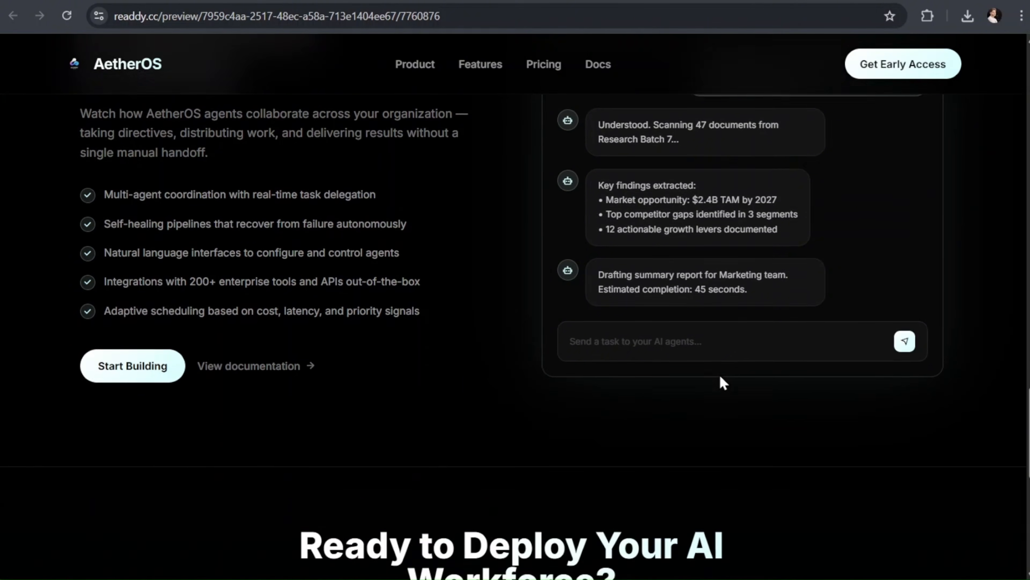
scroll(720, 376, "down", 3)
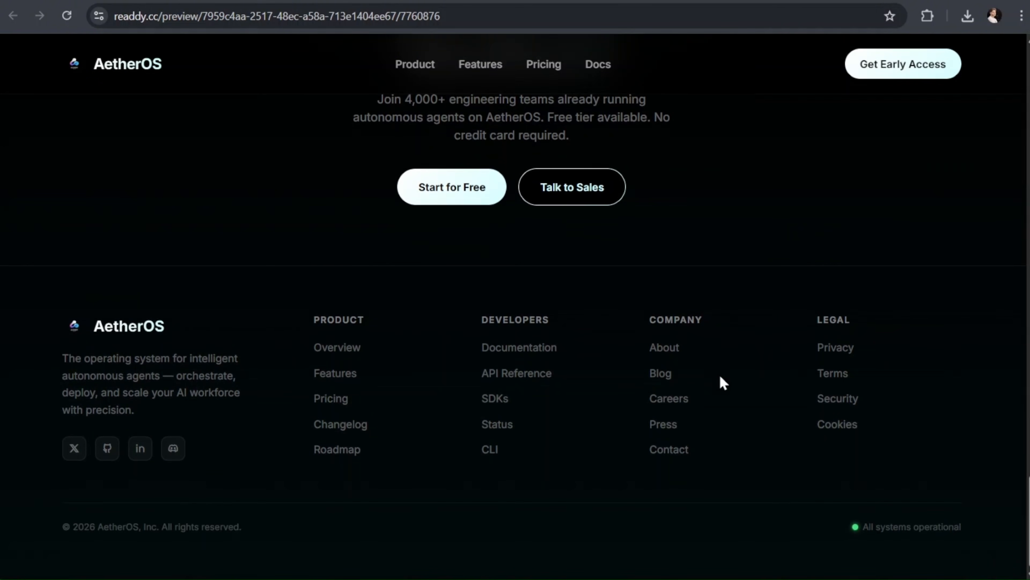
scroll(721, 377, "up", 15)
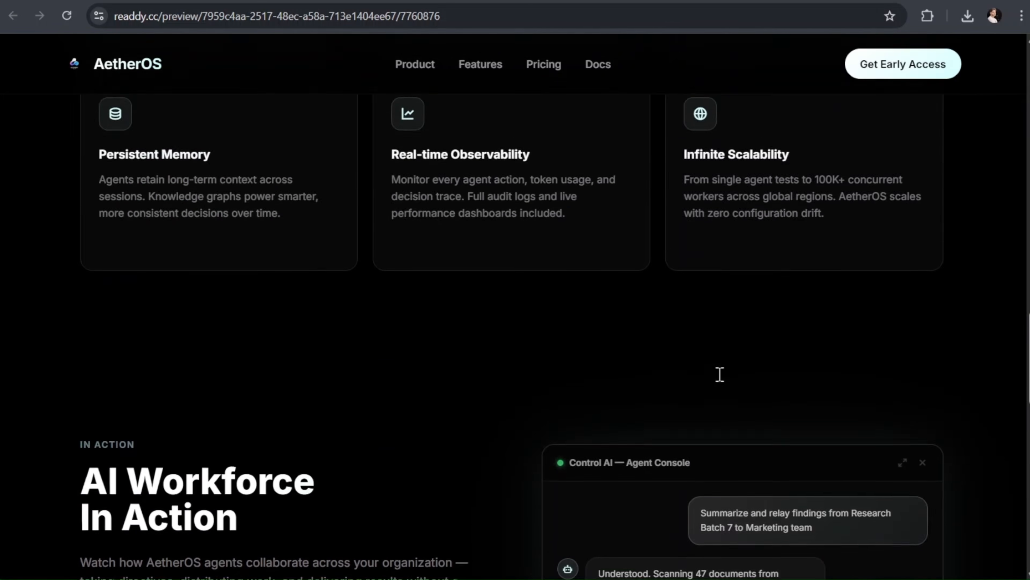
scroll(720, 374, "up", 20)
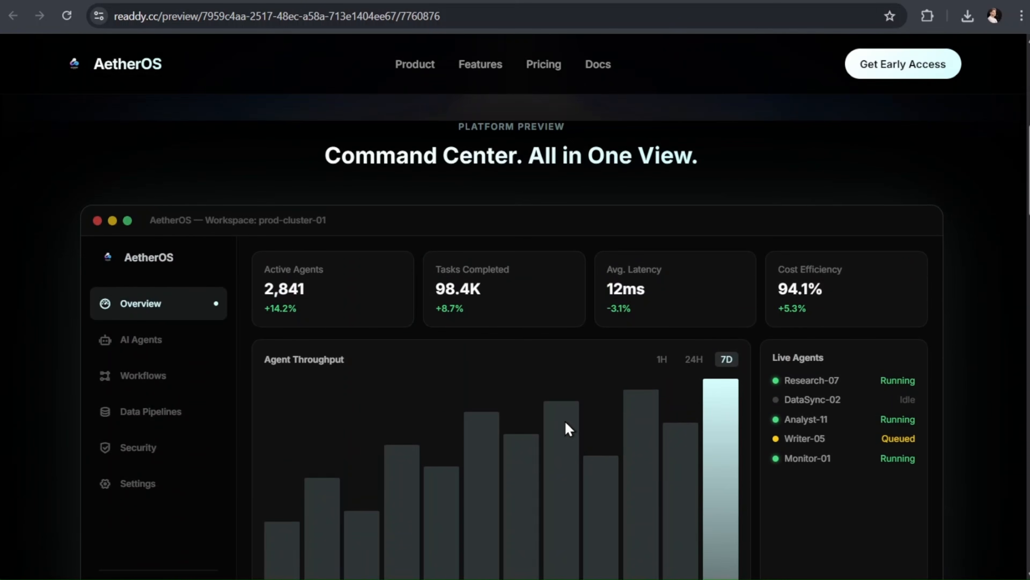
scroll(568, 429, "up", 10)
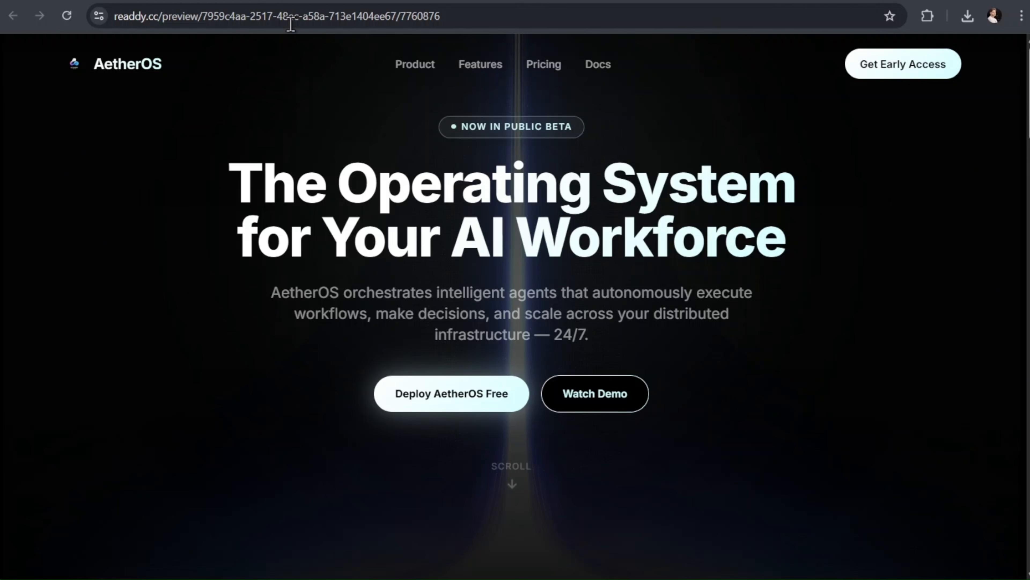
Back in the Readdy editor, submit a chat request to remove any overlayer on the hero background video and add margin between Dashboard Showcase and hero.
left_click(266, 1)
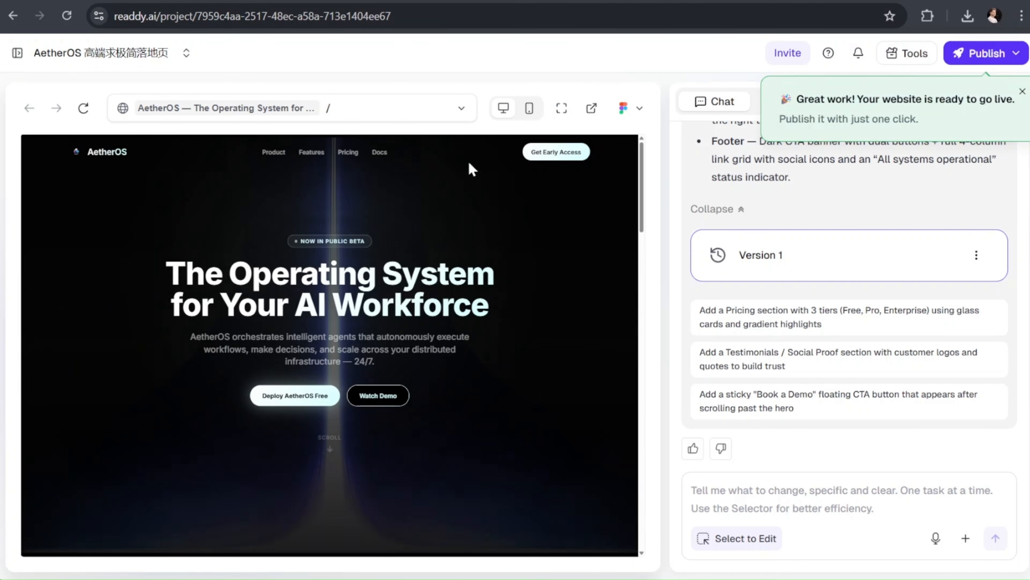
scroll(733, 365, "up", 7)
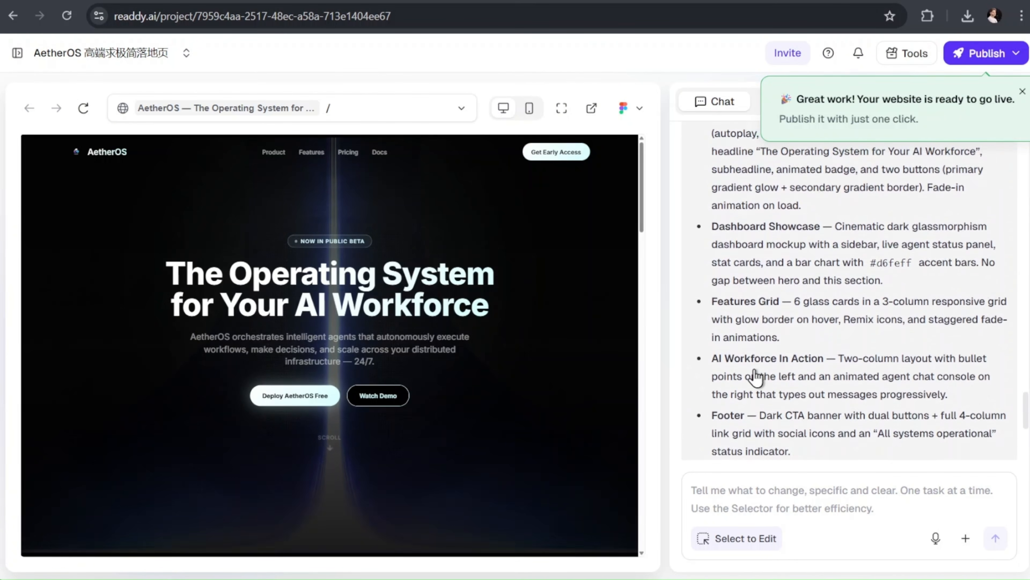
scroll(756, 375, "down", 1)
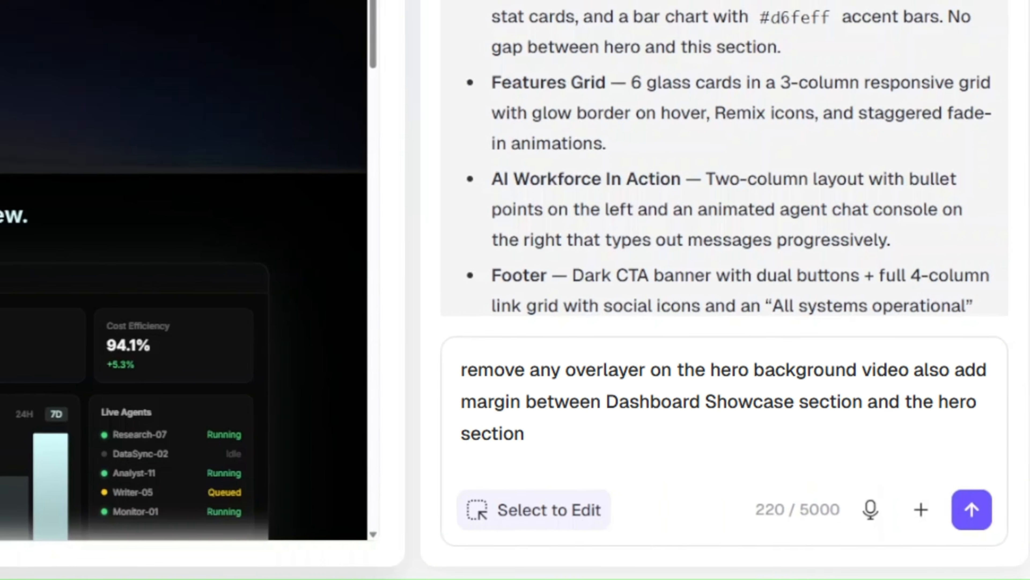
left_click(979, 512)
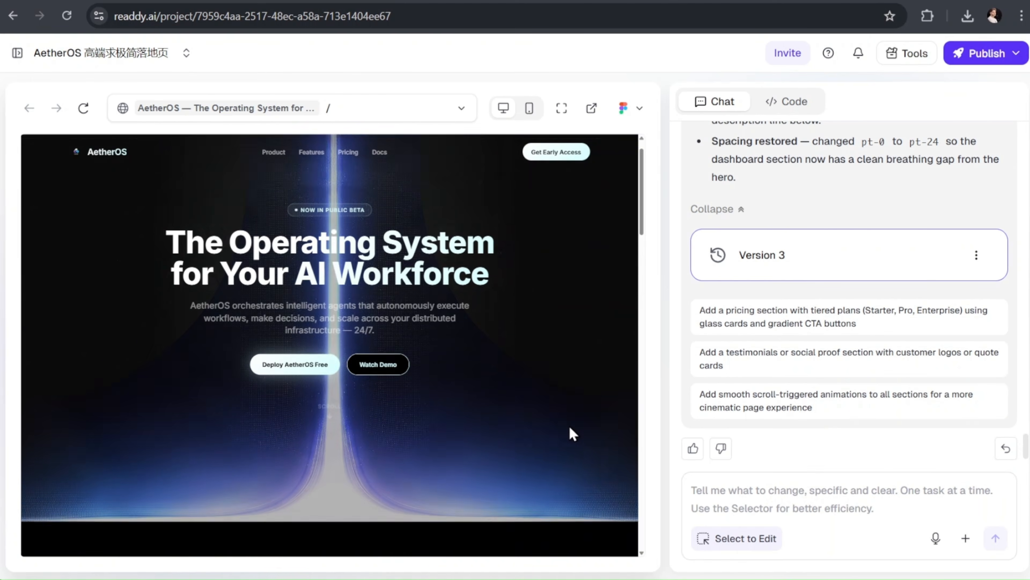
Select the Command Center dashboard section and submit a request to set its background color to #f8f8ff and match the section's overall design to it.
scroll(571, 430, "down", 5)
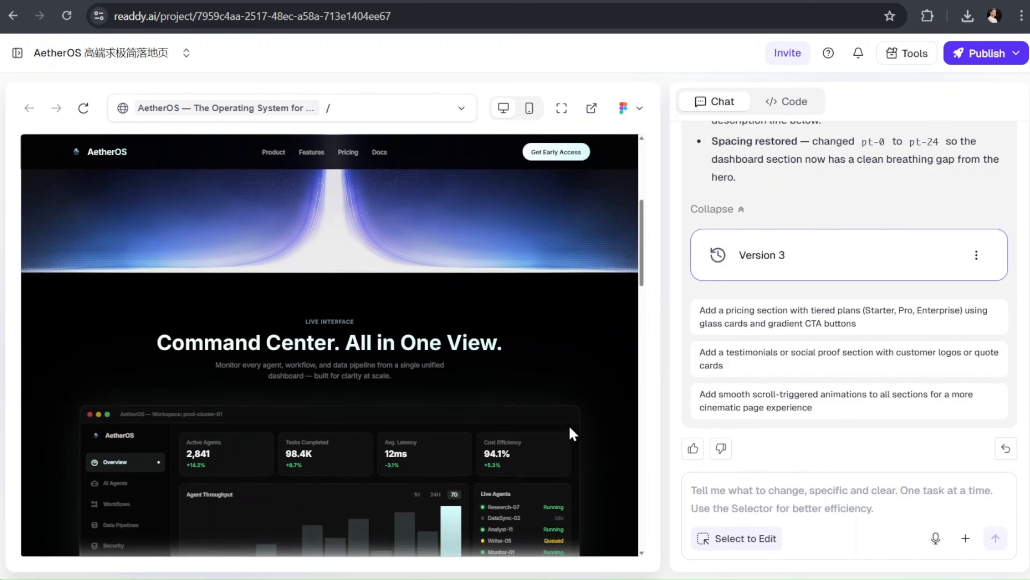
scroll(572, 434, "up", 10)
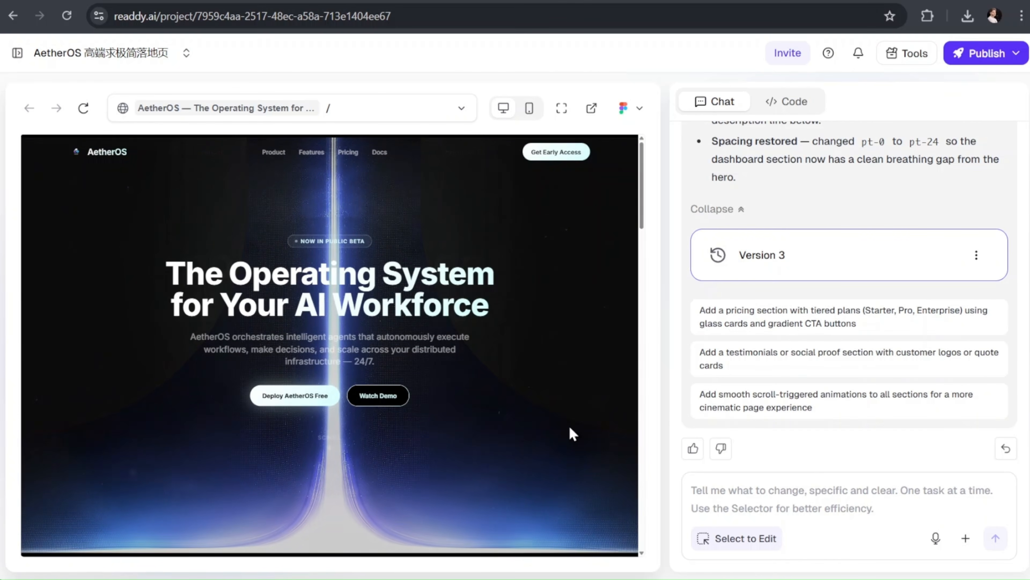
scroll(570, 428, "down", 5)
scroll(572, 433, "down", 3)
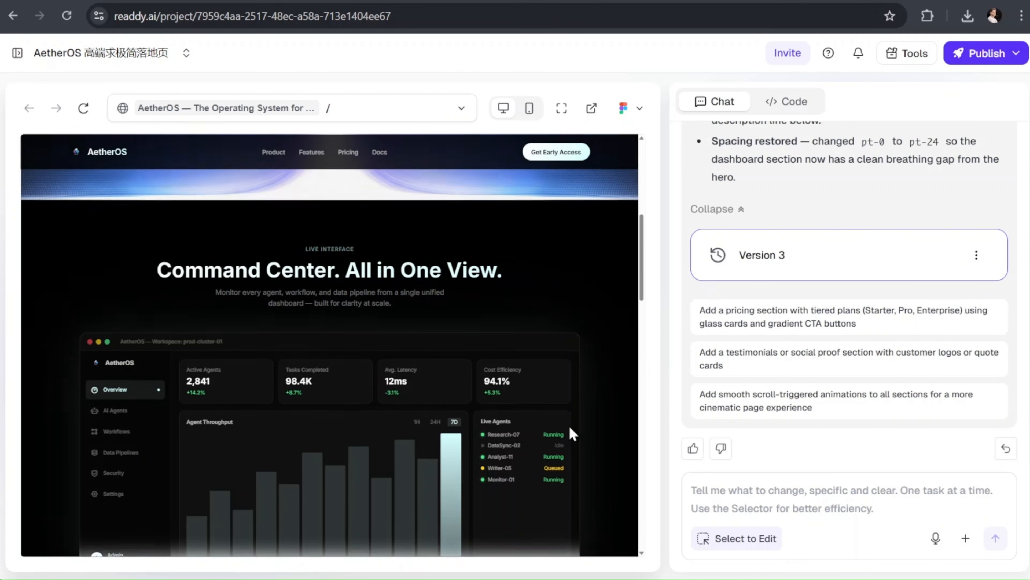
left_click(713, 543)
left_click(713, 548)
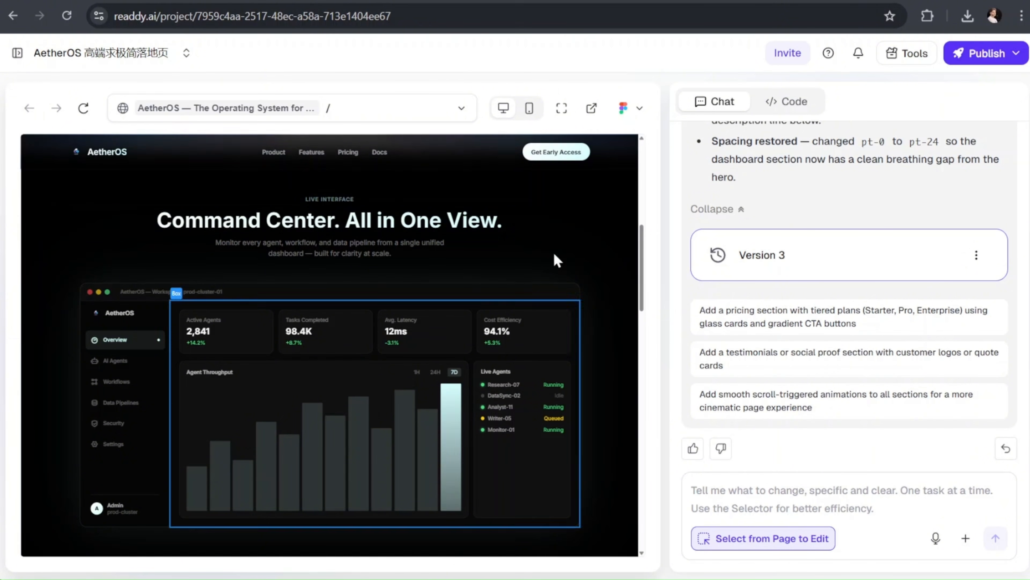
left_click(598, 183)
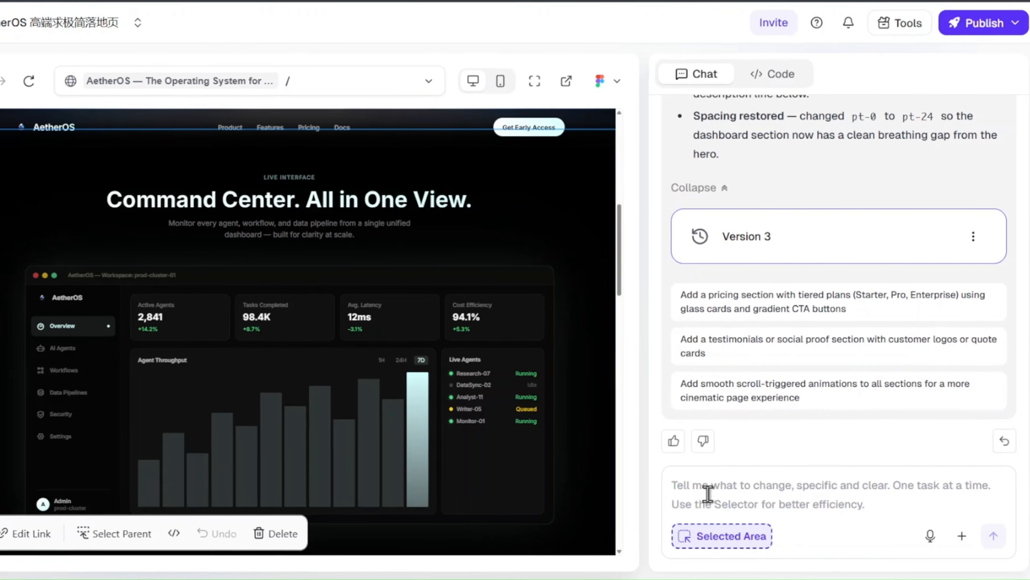
type("set the backgrou")
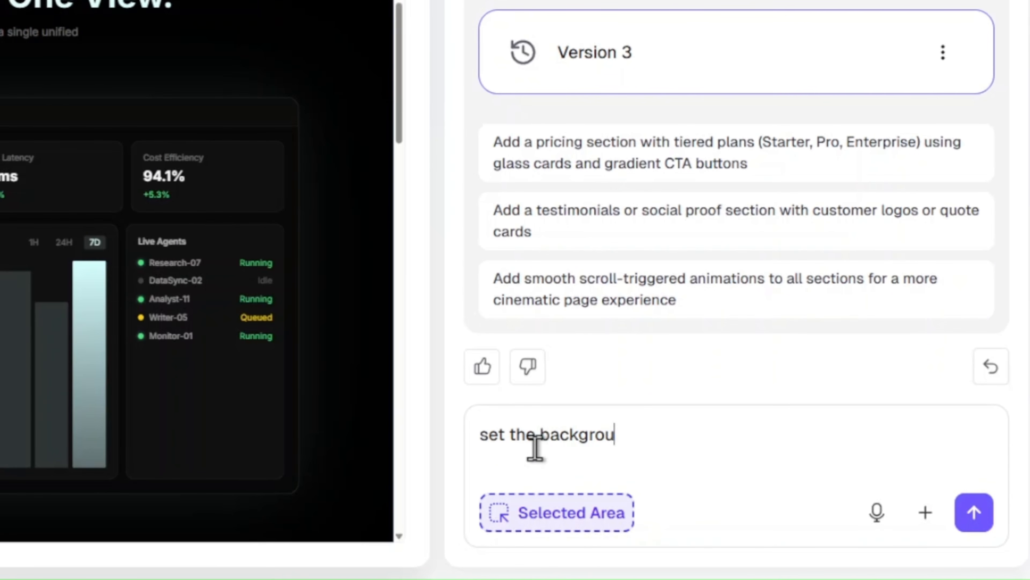
type("nd color of the selected sectio")
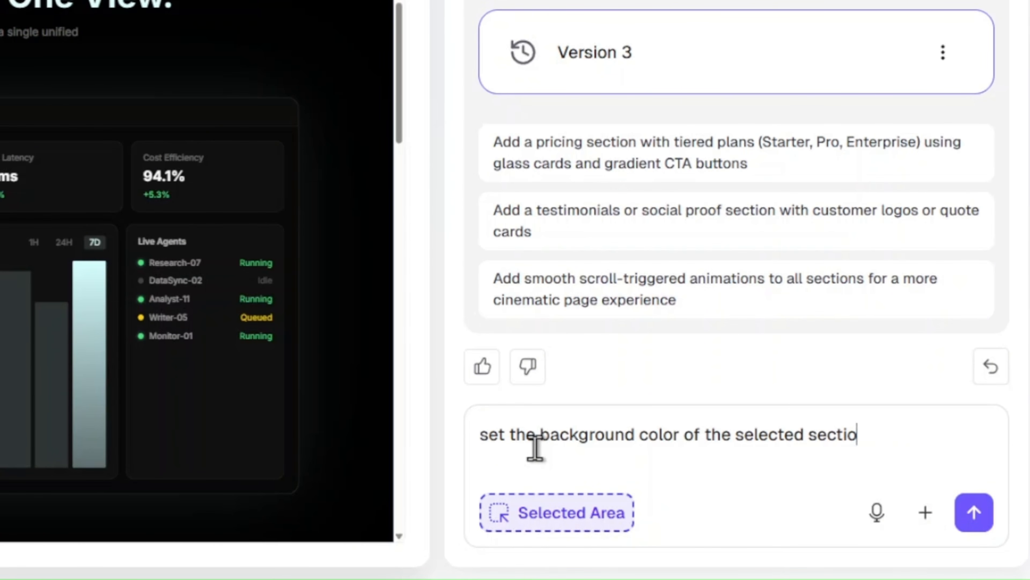
type("n to #f8f8ff and also make sure the")
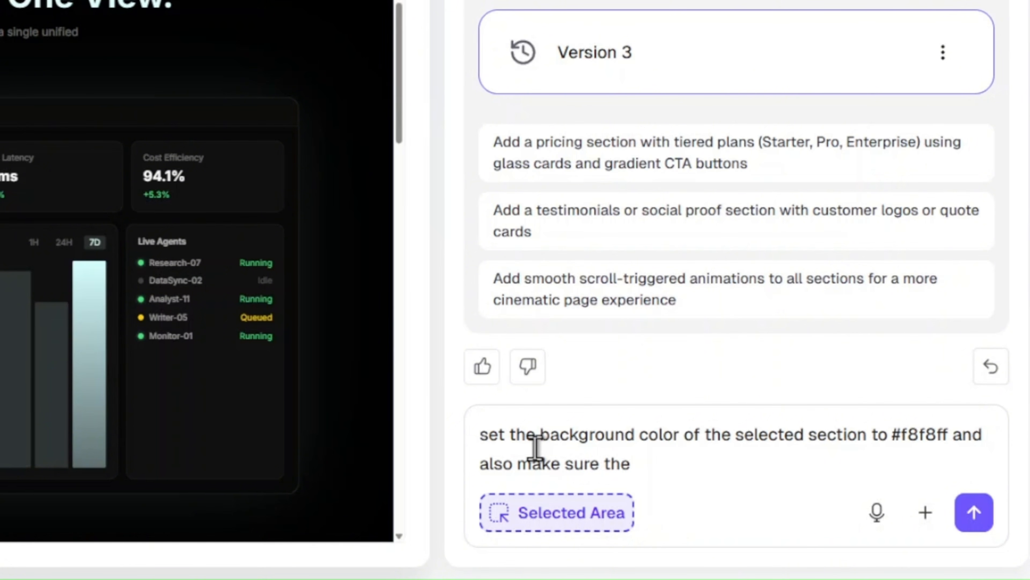
type(" overall design of this section matches the background color")
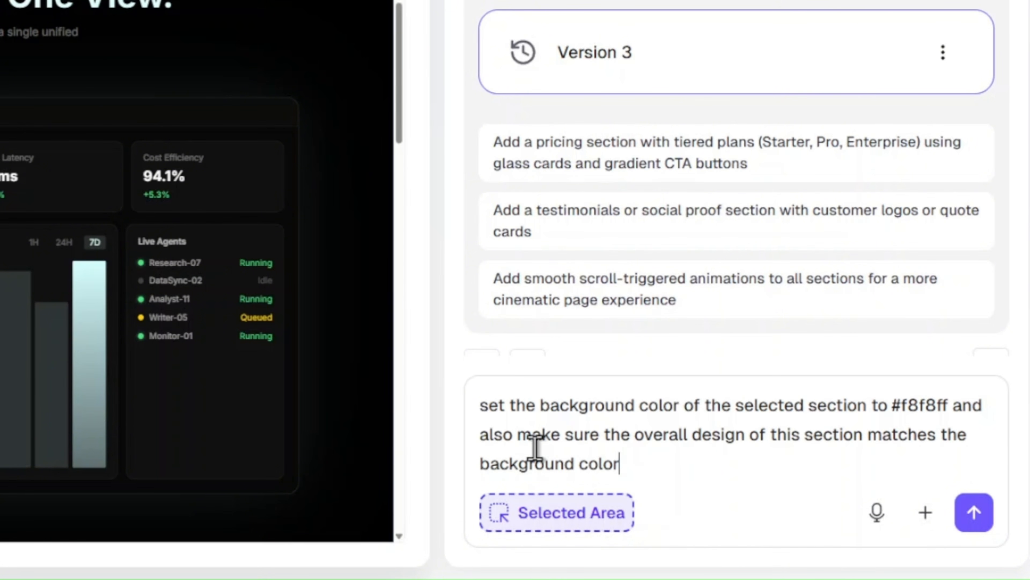
left_click(976, 514)
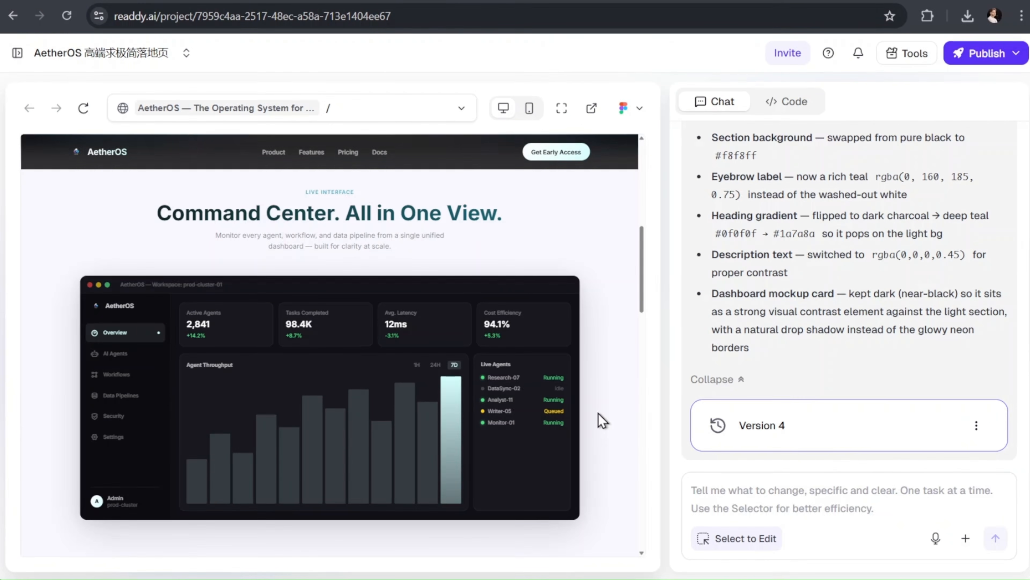
Select the AI Workforce In Action section and resubmit the earlier request for a #f8f8ff background with a matching overall design.
scroll(600, 414, "down", 10)
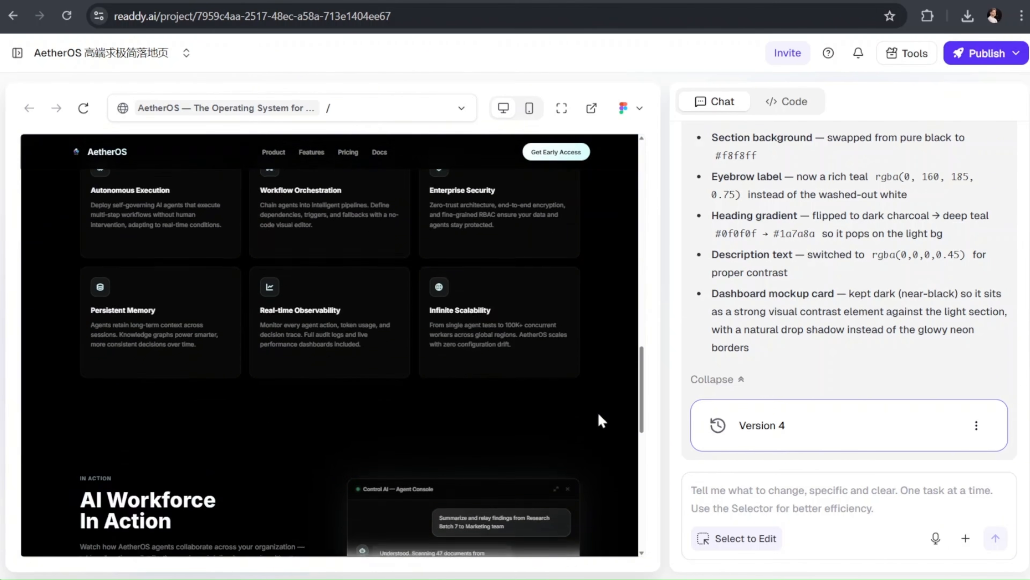
scroll(599, 414, "down", 5)
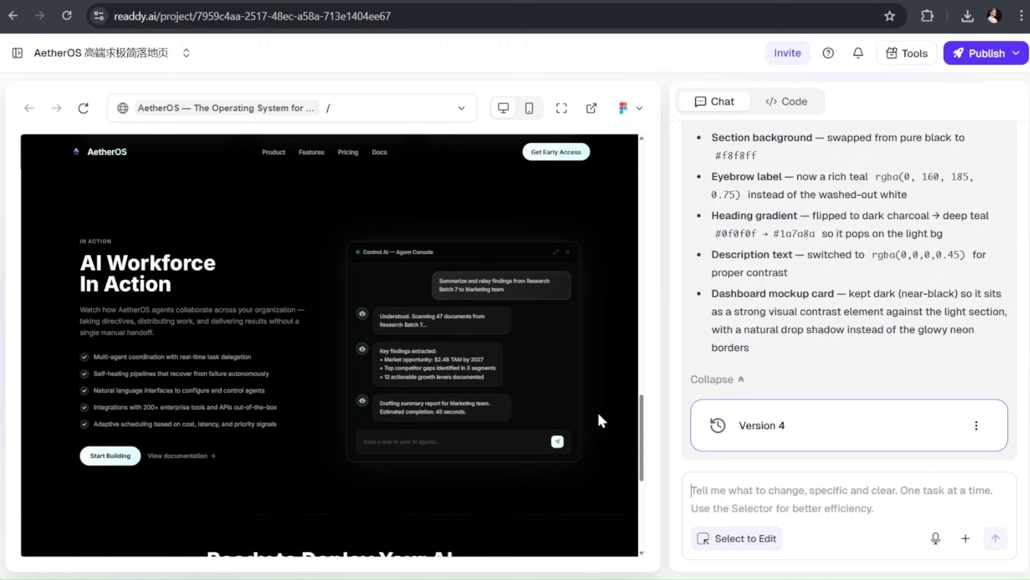
left_click(715, 547)
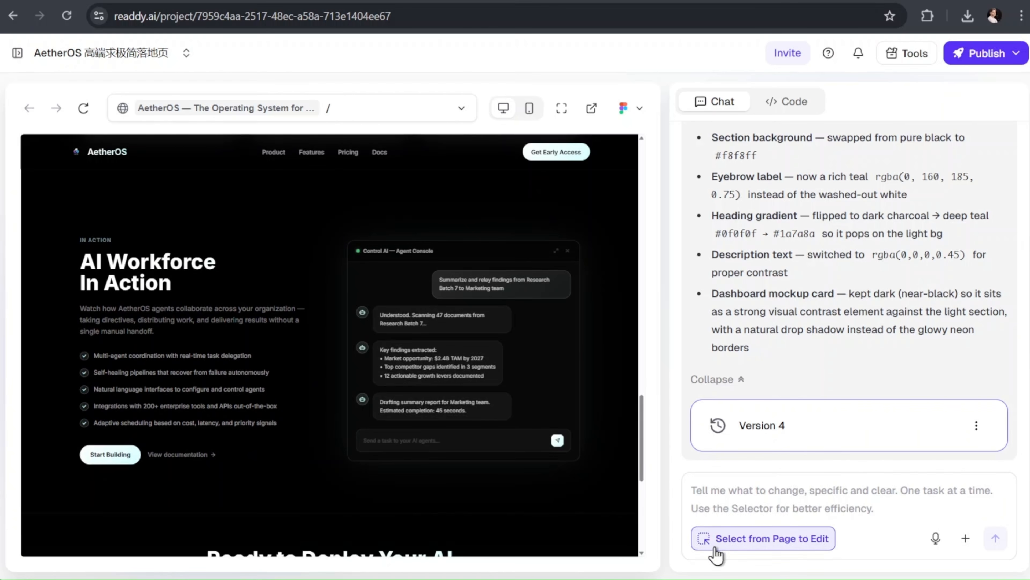
left_click(602, 263)
scroll(775, 325, "up", 10)
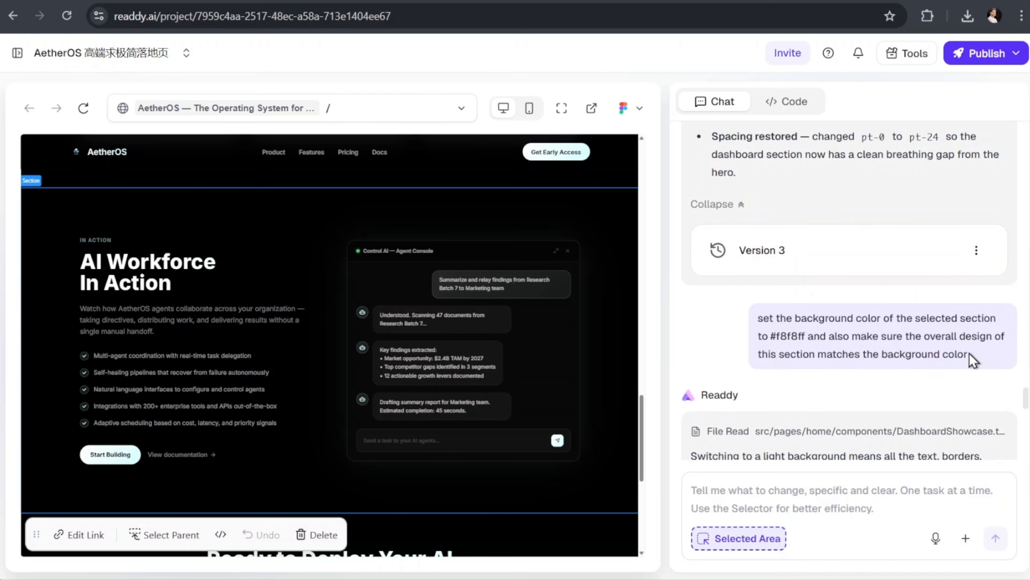
left_click_drag(969, 355, 748, 312)
key("ctrl+c")
left_click(761, 483)
key("ctrl+v")
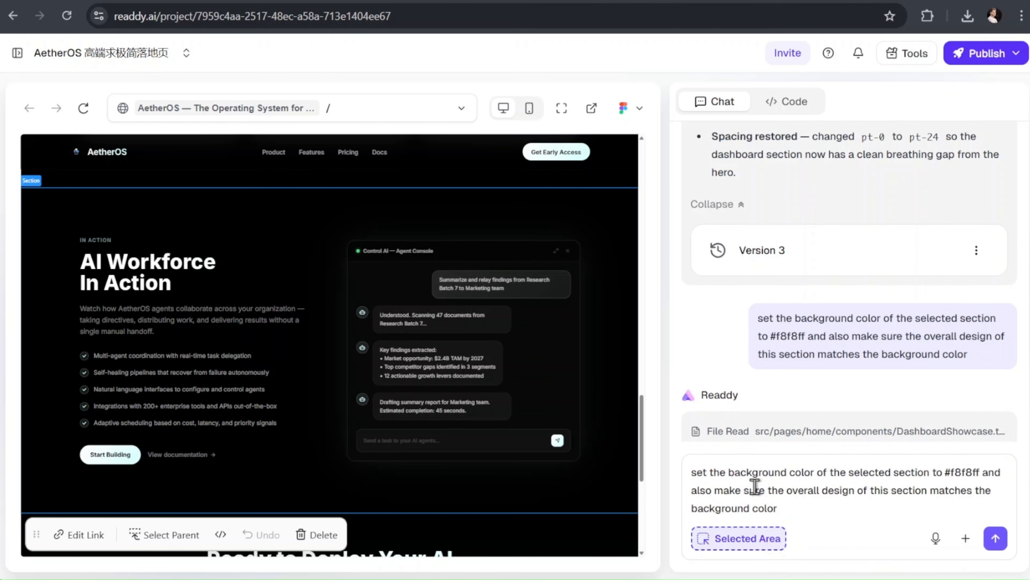
key("Return")
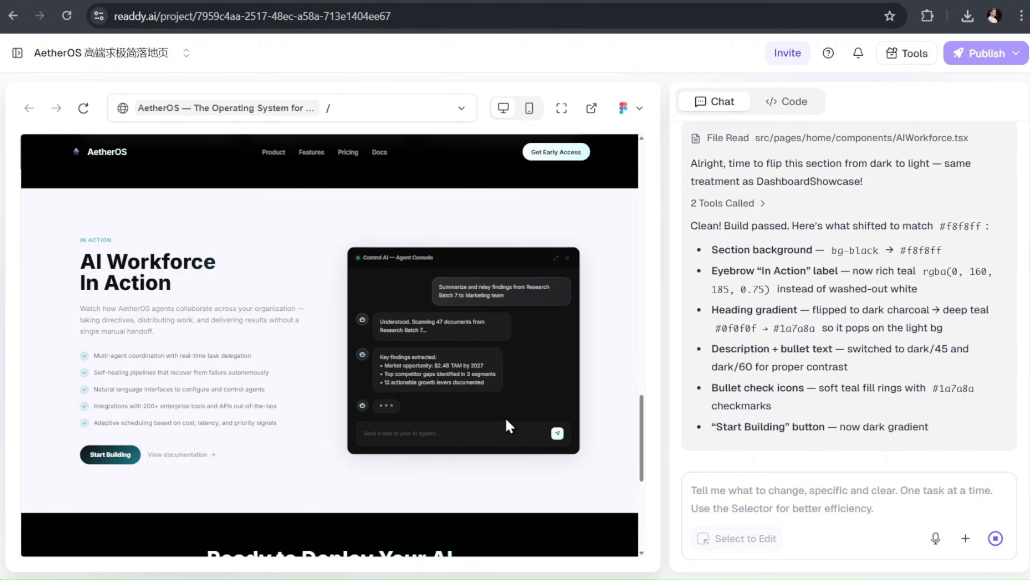
Select the Capabilities section's features card grid and submit a request to add some 3D effects on hover.
scroll(568, 491, "down", 5)
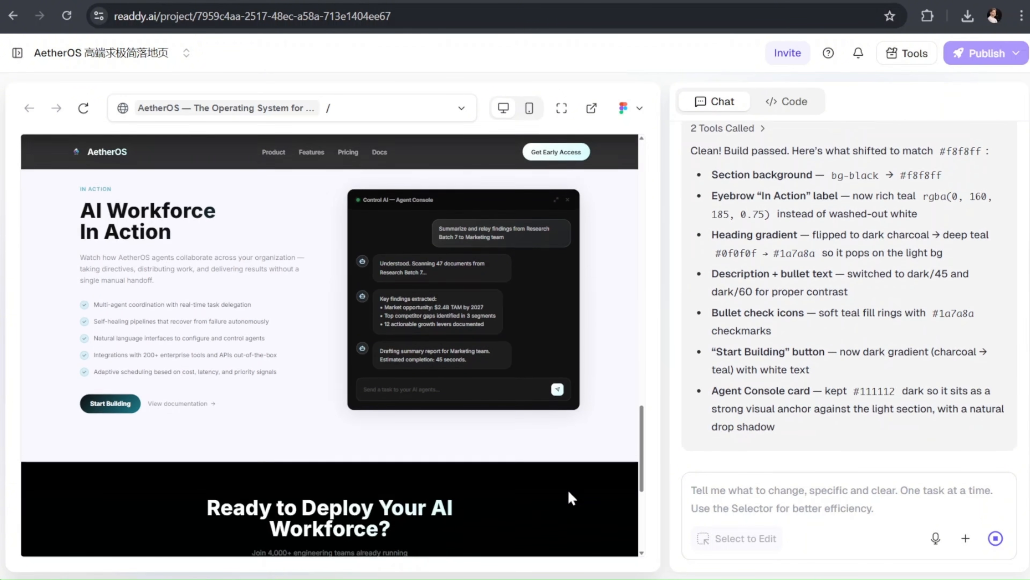
scroll(568, 491, "down", 4)
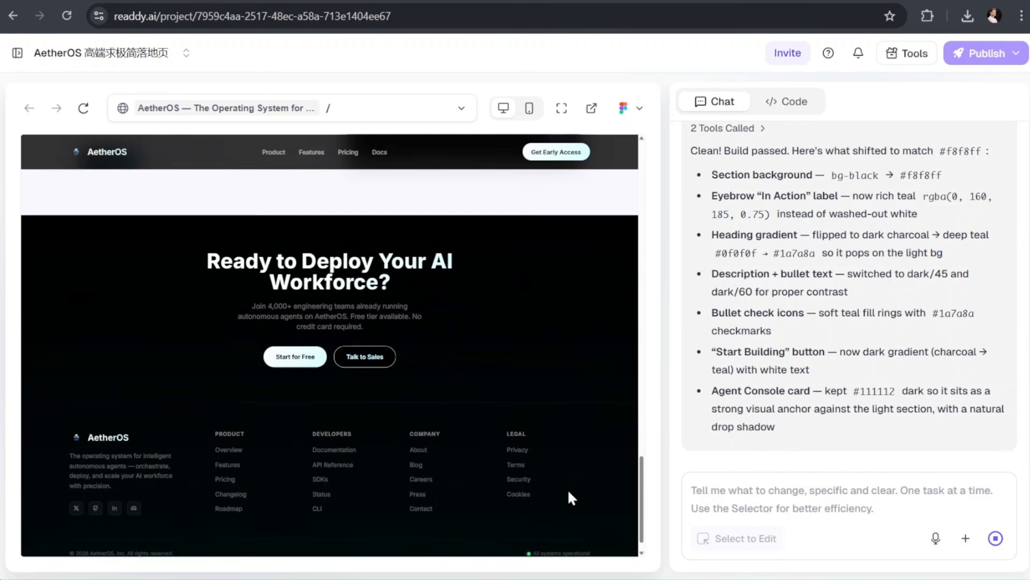
scroll(568, 491, "up", 6)
scroll(568, 491, "up", 3)
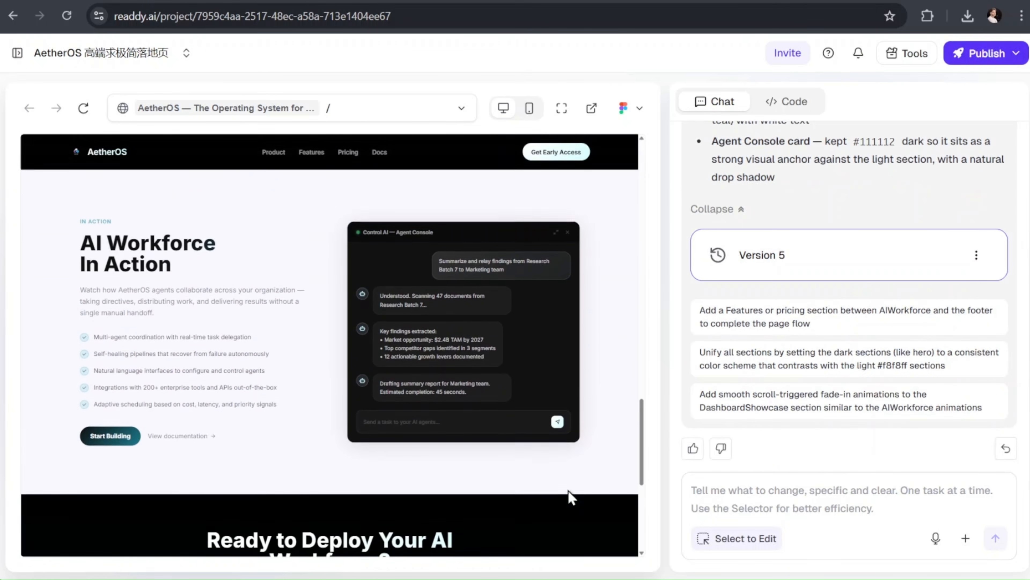
scroll(569, 491, "up", 2)
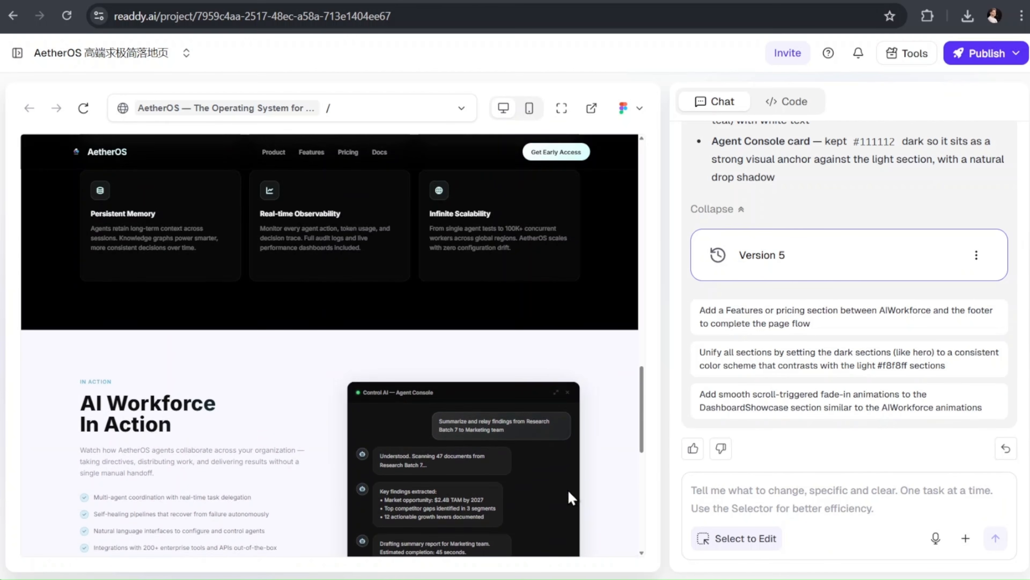
scroll(569, 492, "down", 2)
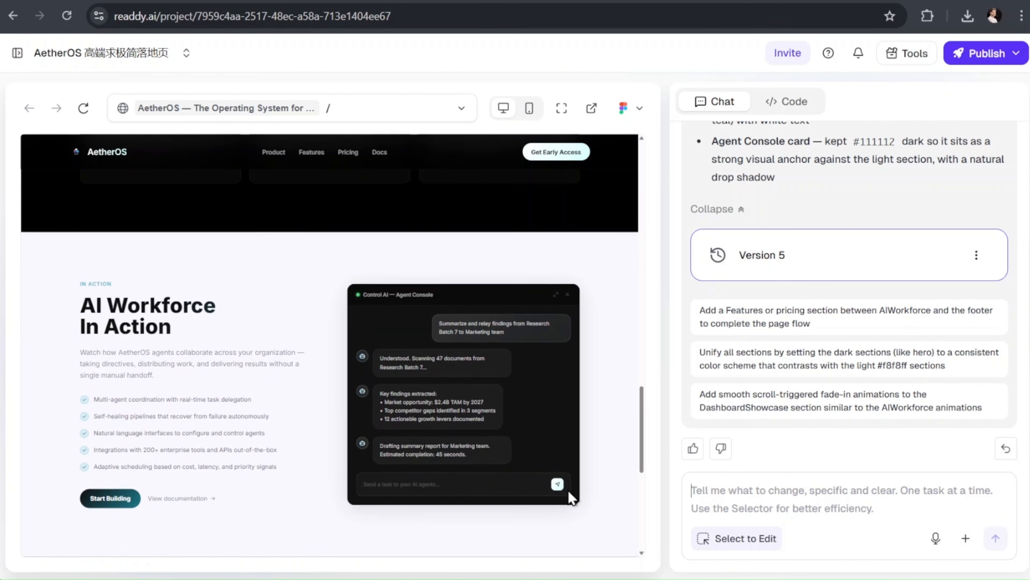
scroll(537, 472, "up", 7)
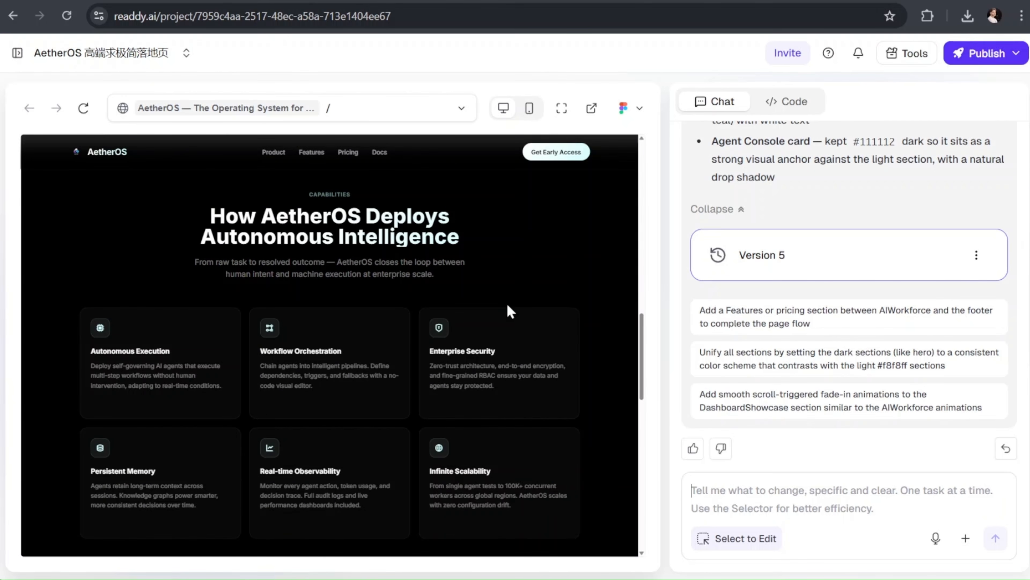
left_click(709, 540)
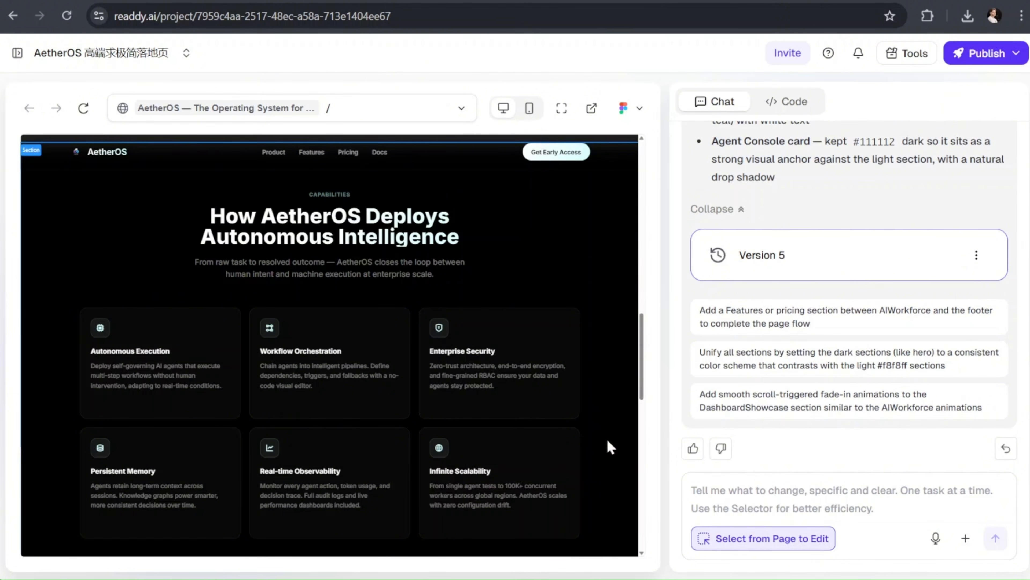
left_click(555, 428)
type("for these features grid cards add some 3D effects on hover")
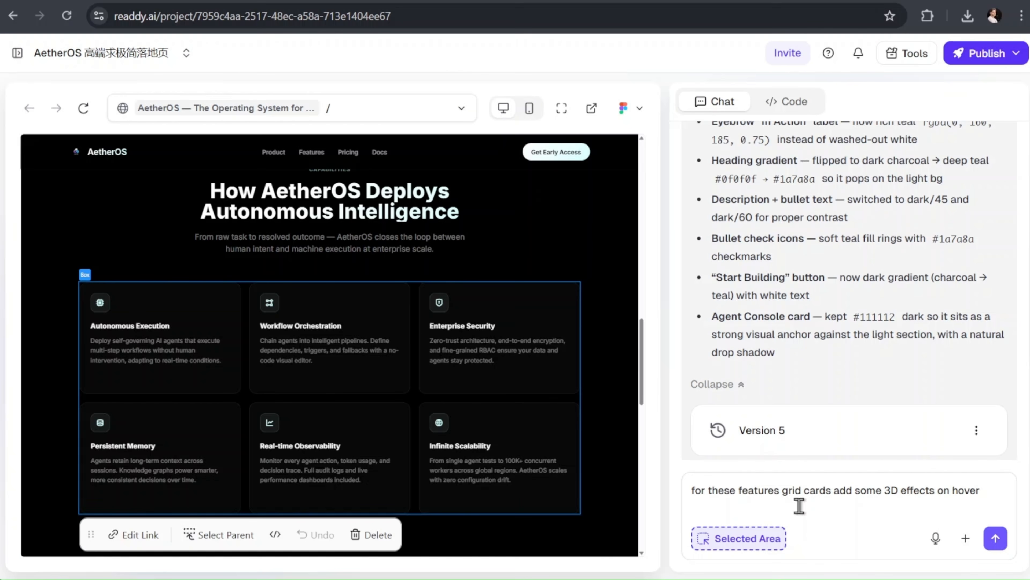
key("Return")
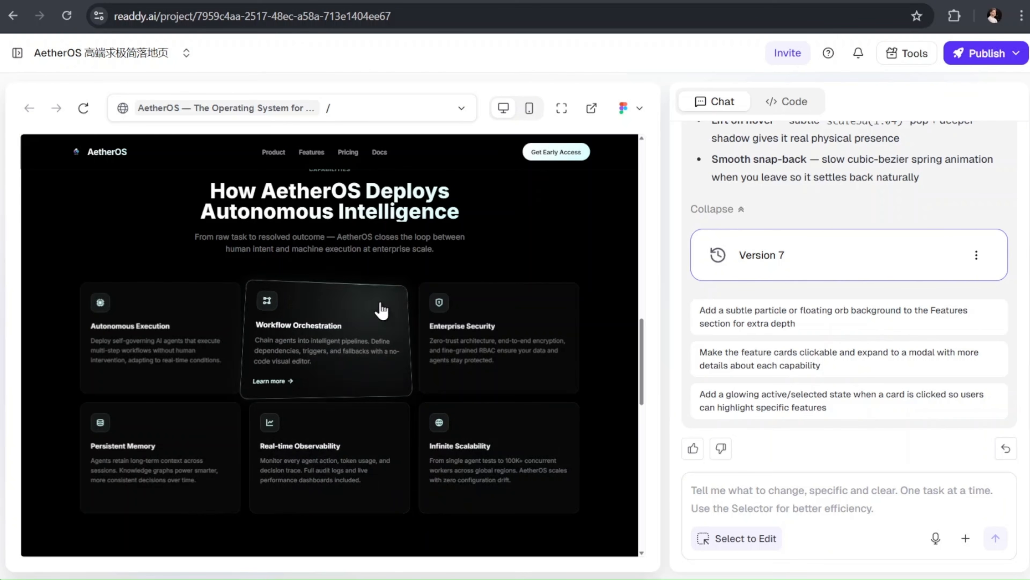
From the AI Workforce section's Start Building link, generate a page with the instruction "Create a separated page for this section of our website".
scroll(361, 457, "down", 6)
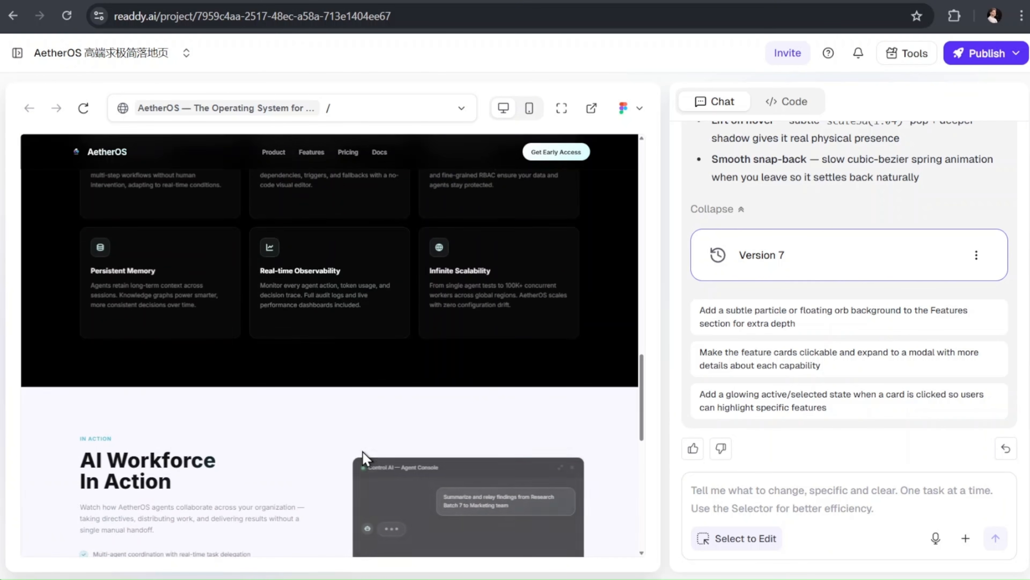
scroll(366, 458, "down", 4)
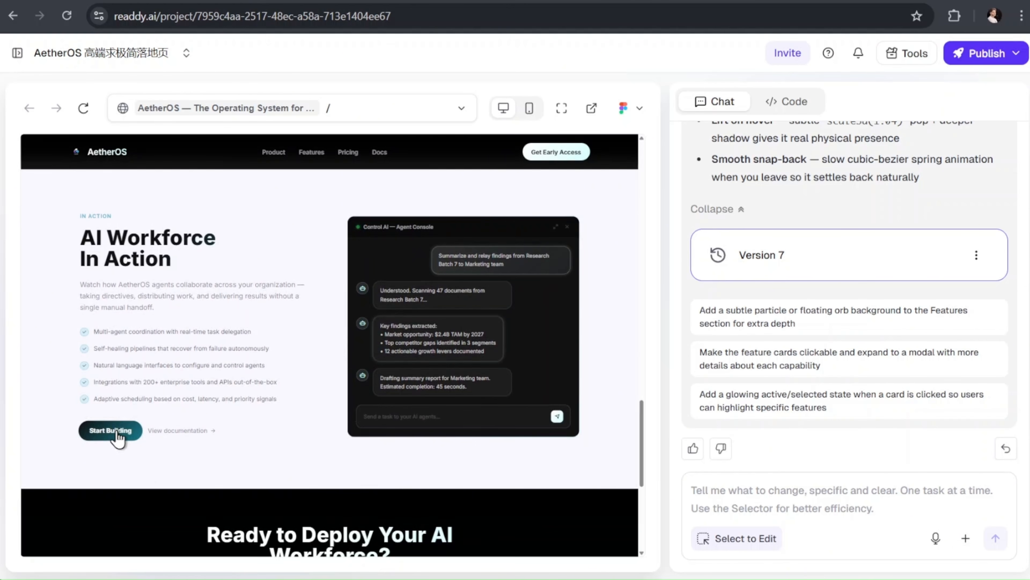
left_click(118, 438)
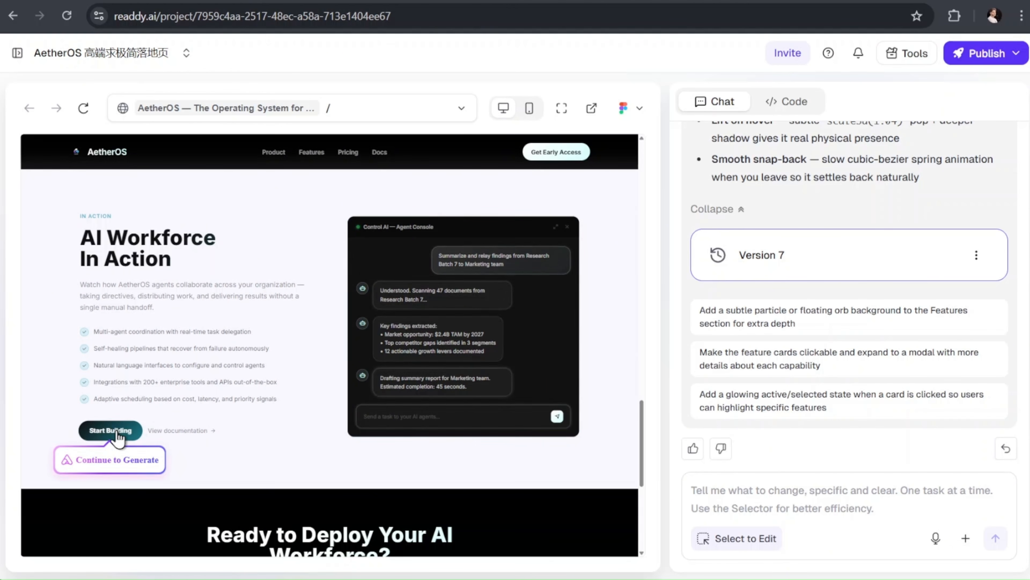
left_click(107, 467)
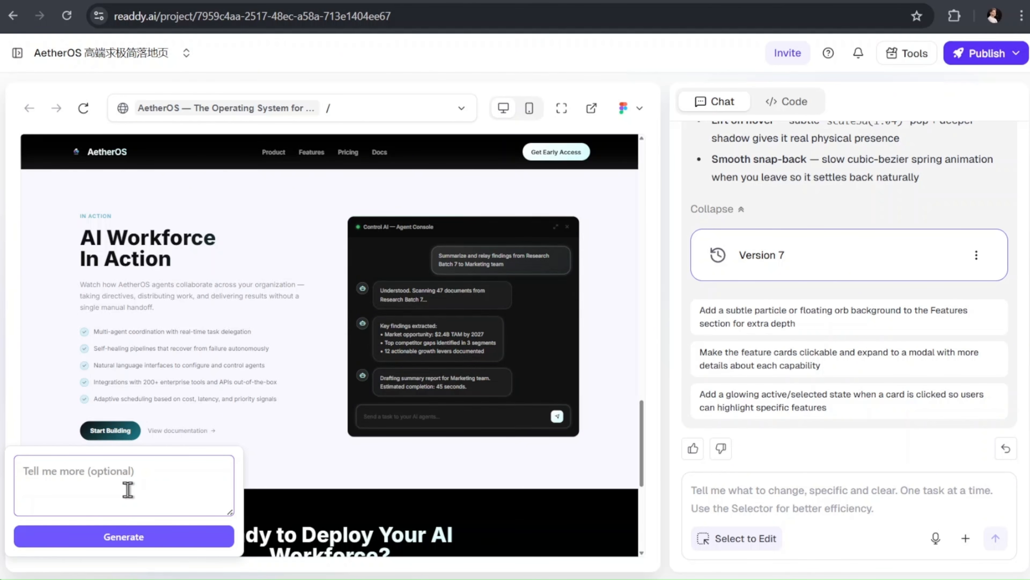
type("Create")
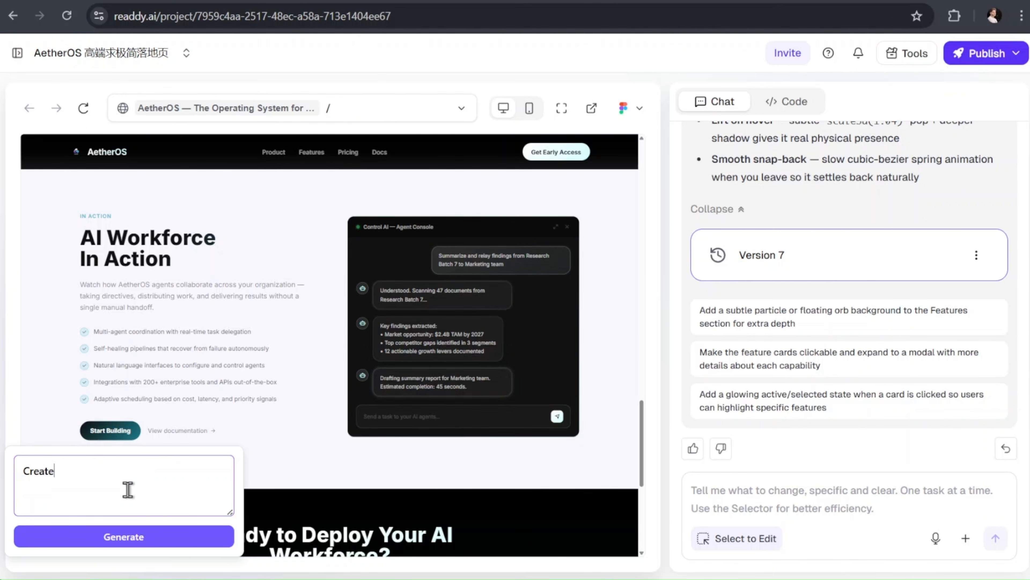
type(" a separated page for this section of our website")
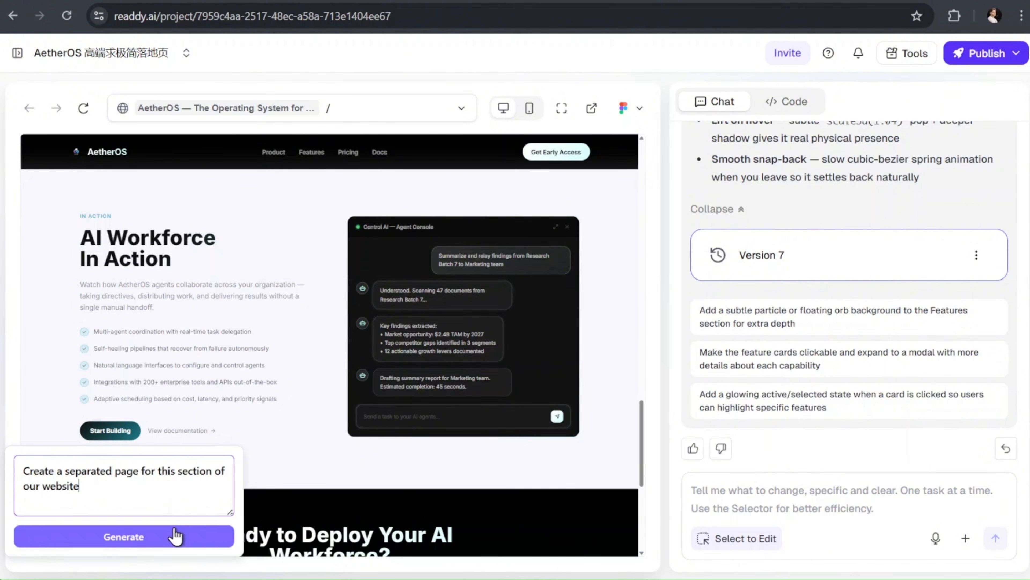
left_click(175, 536)
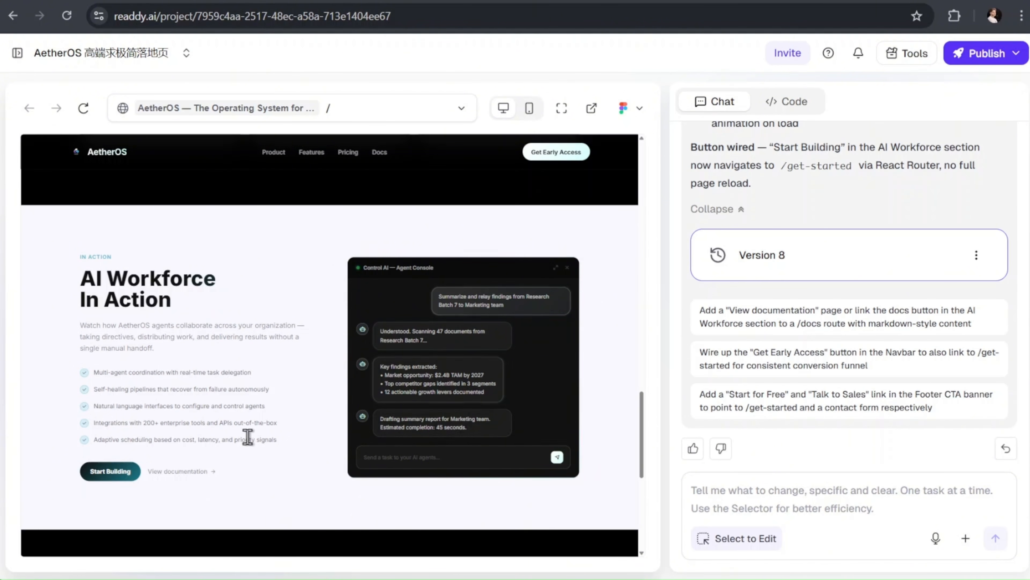
Open the page linked from Start Building and examine its benefits list, testimonial and account creation form.
left_click(114, 471)
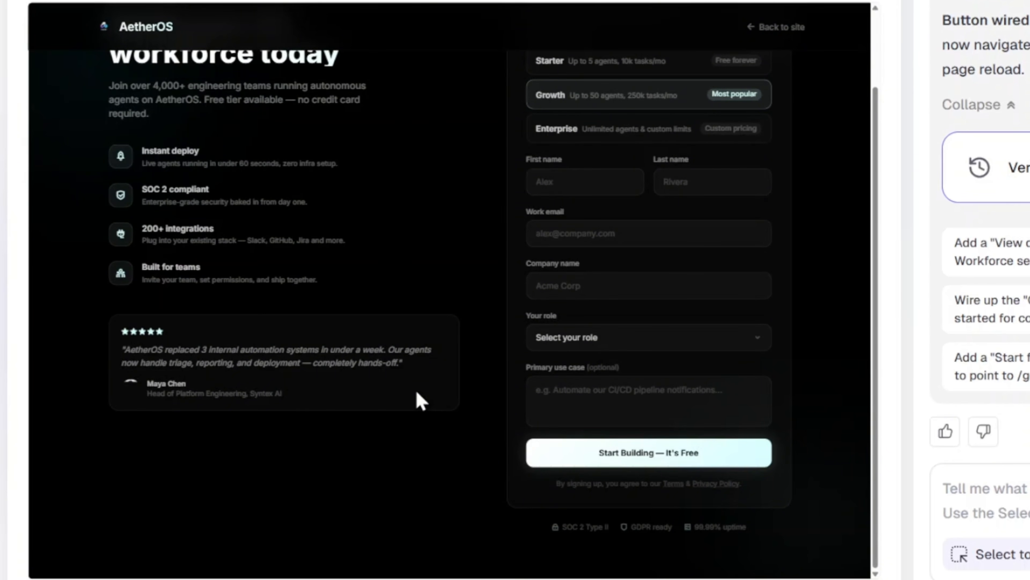
scroll(420, 400, "up", 3)
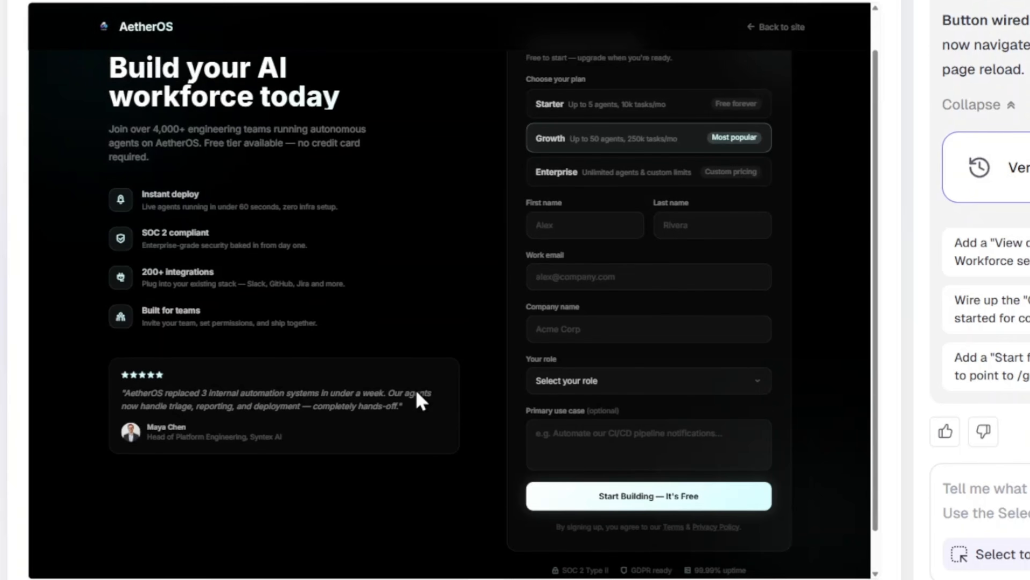
scroll(420, 400, "up", 1)
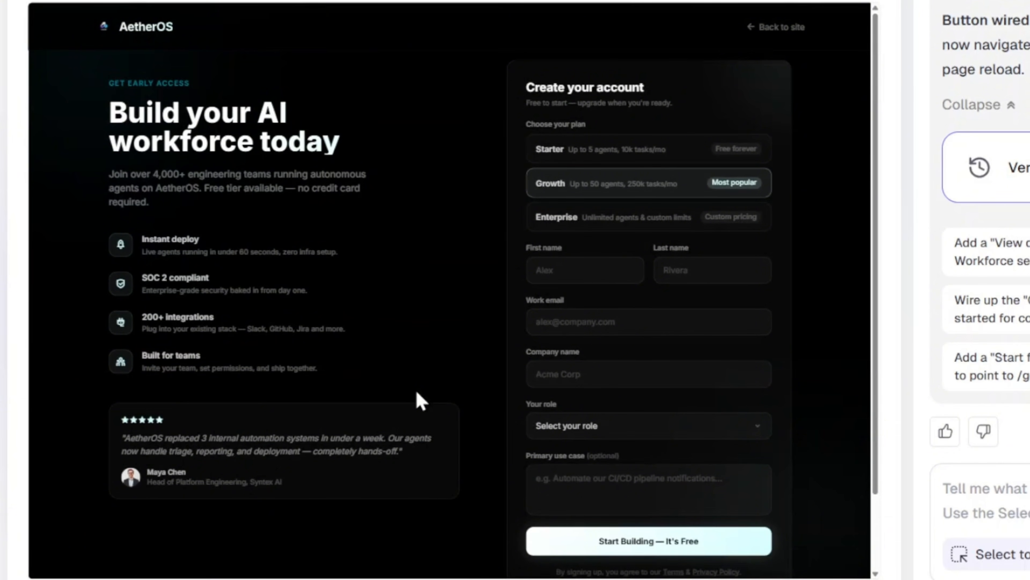
Look over the full account creation page, then return to the main site and review its sections down to AI Workforce In Action.
scroll(420, 400, "down", 3)
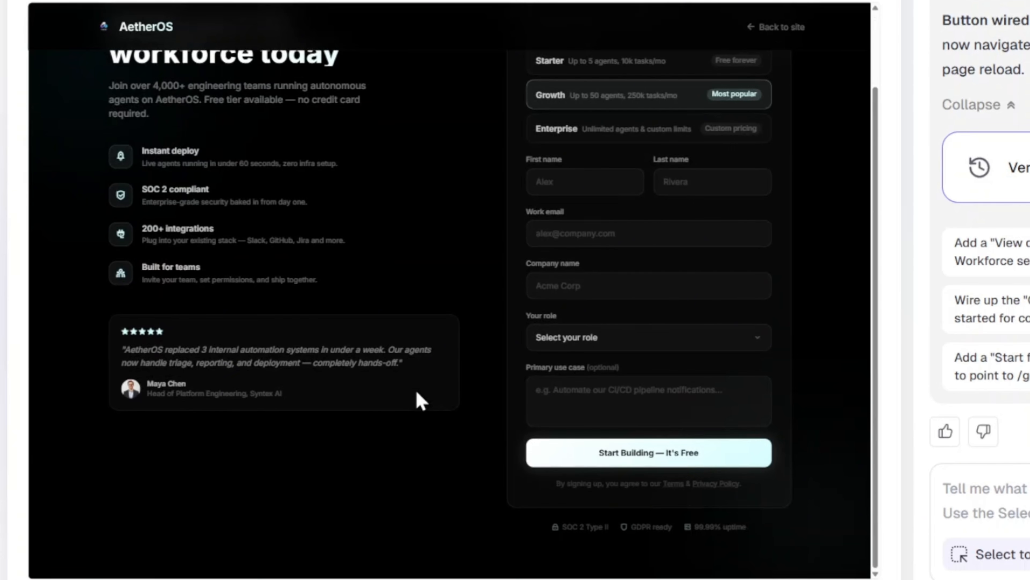
scroll(420, 400, "up", 1)
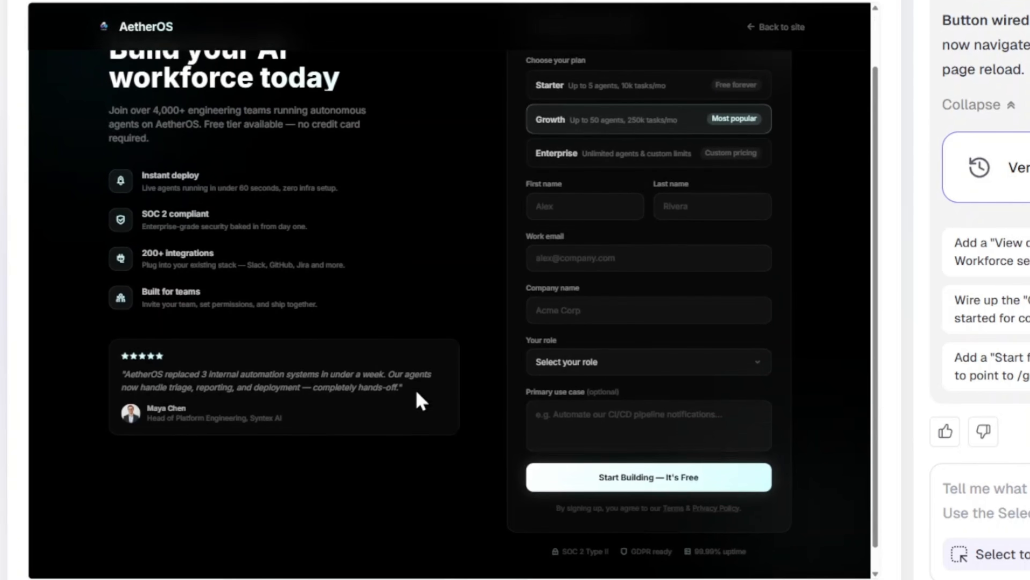
scroll(420, 399, "up", 3)
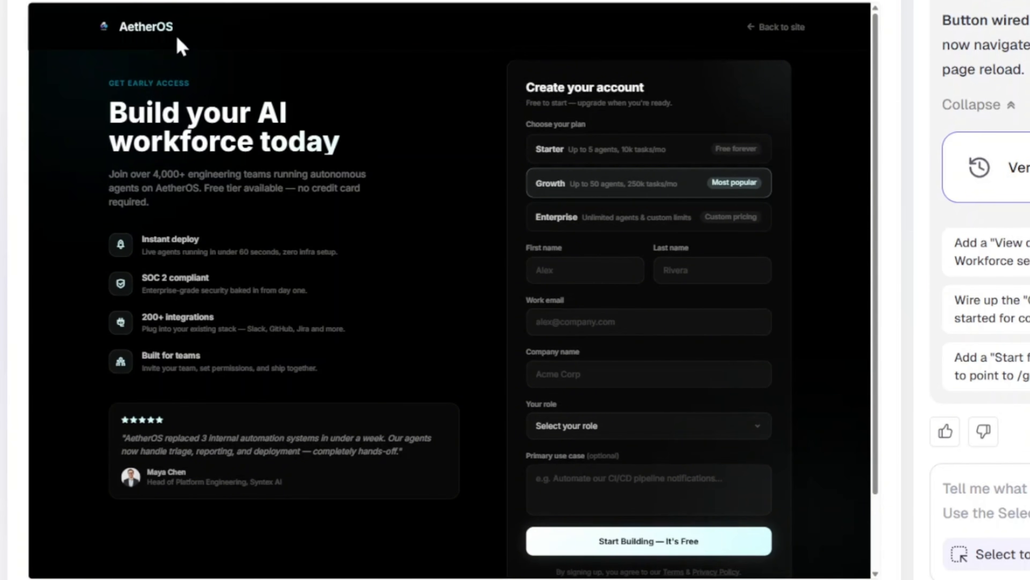
left_click(768, 29)
scroll(524, 329, "down", 15)
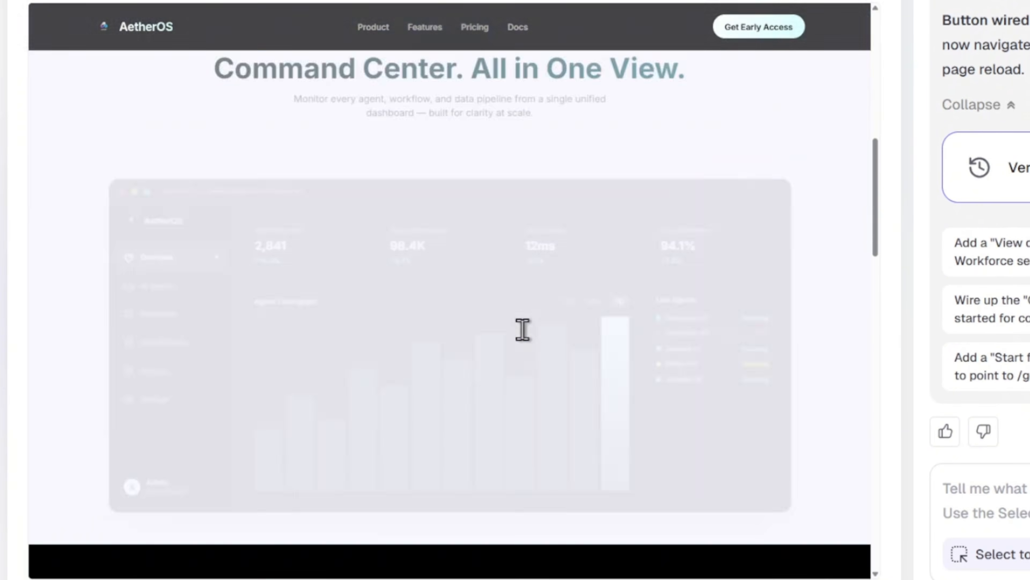
scroll(522, 330, "down", 12)
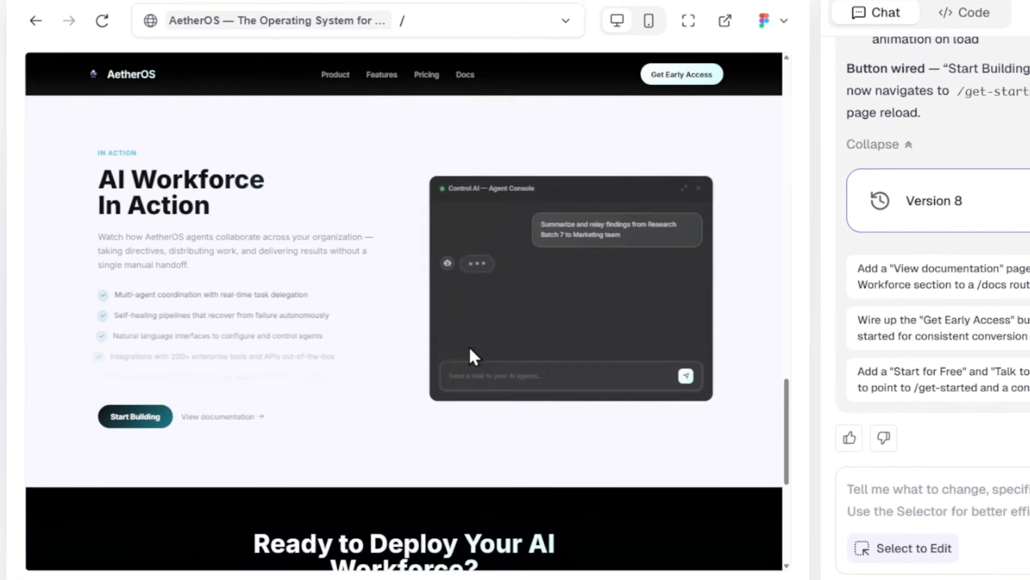
scroll(391, 373, "up", 3)
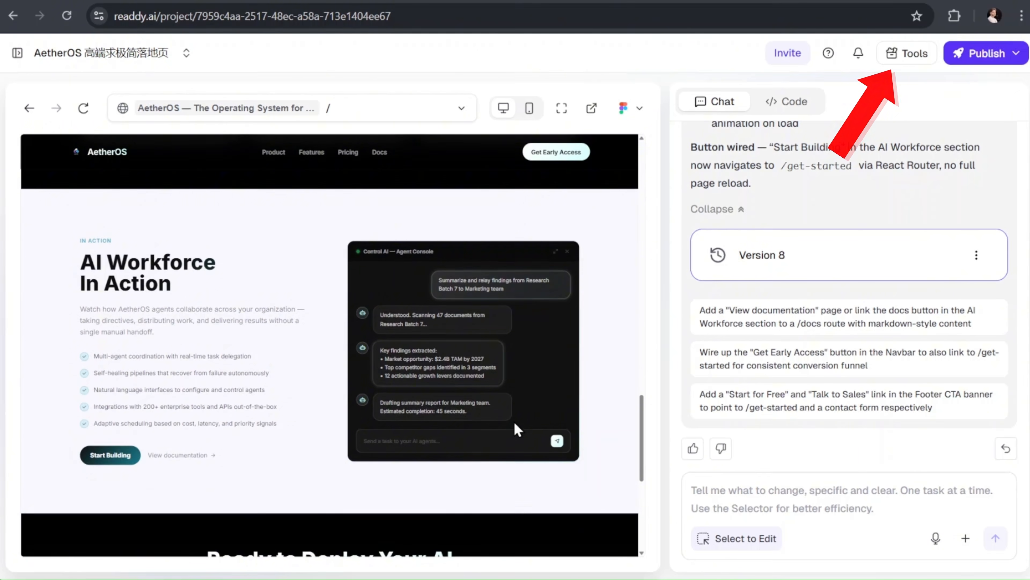
Open the project's tools list and examine the Supabase database and Stripe payments integrations.
left_click(907, 61)
scroll(442, 356, "down", 2)
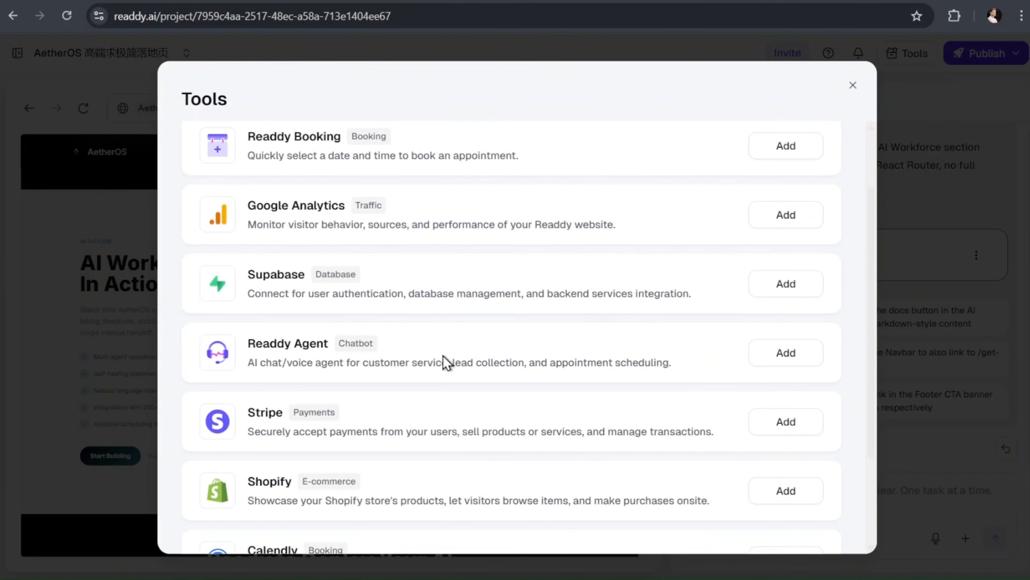
left_click_drag(694, 296, 212, 267)
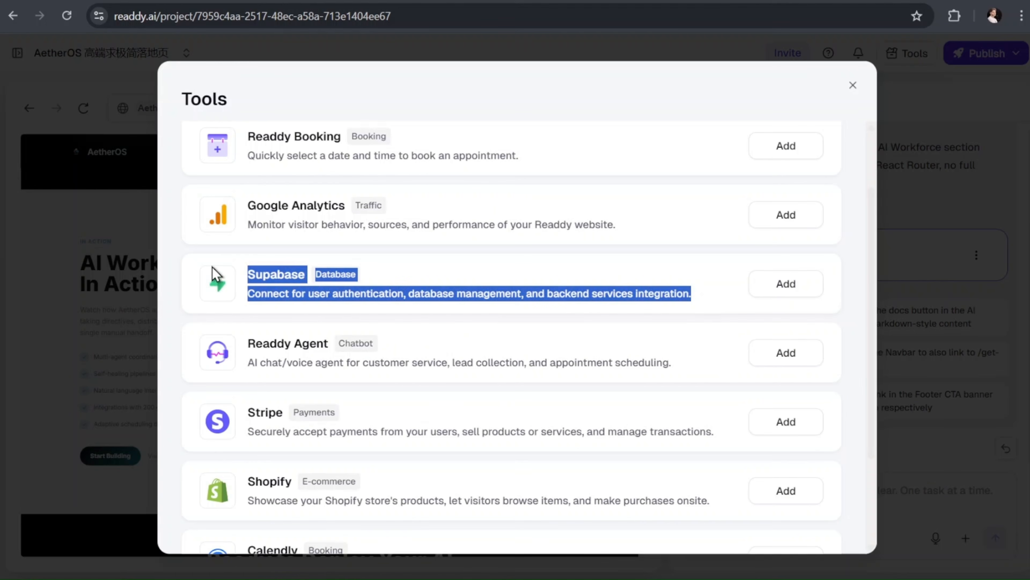
left_click(239, 270)
scroll(402, 337, "down", 3)
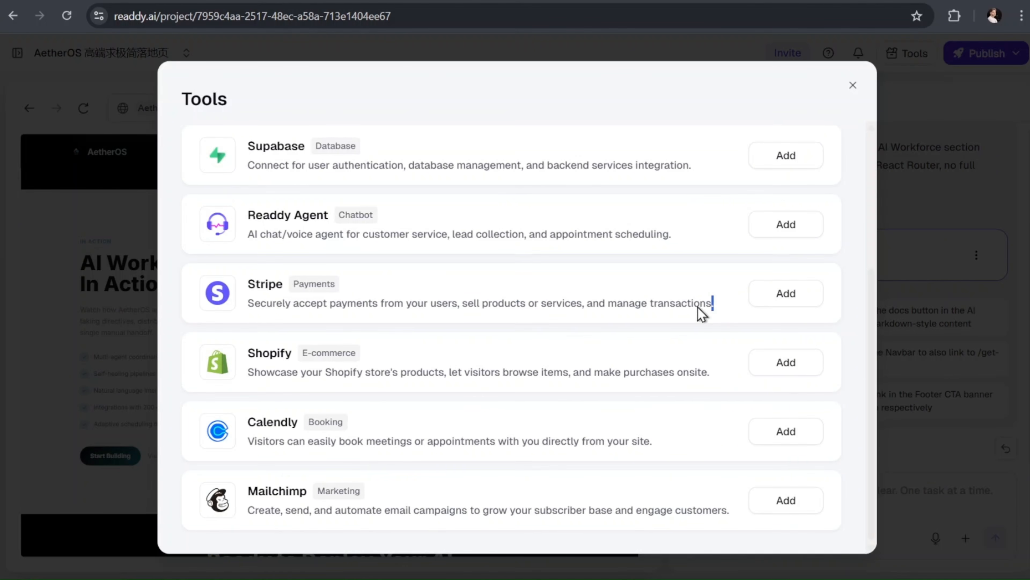
left_click_drag(702, 314, 244, 277)
left_click(243, 277)
Add the Readdy Agent chatbot to the website from the available tools.
scroll(381, 292, "up", 2)
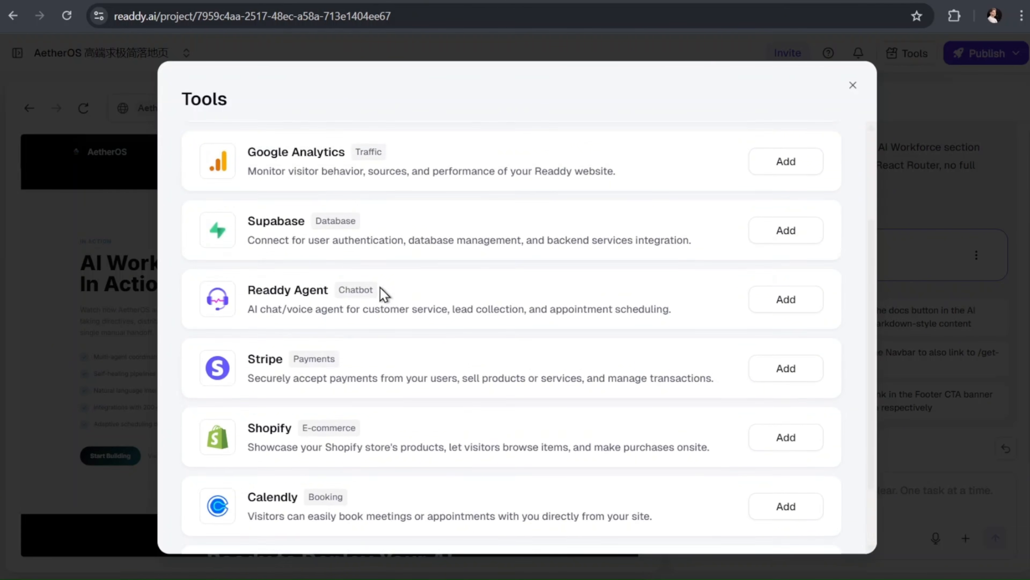
scroll(384, 293, "up", 1)
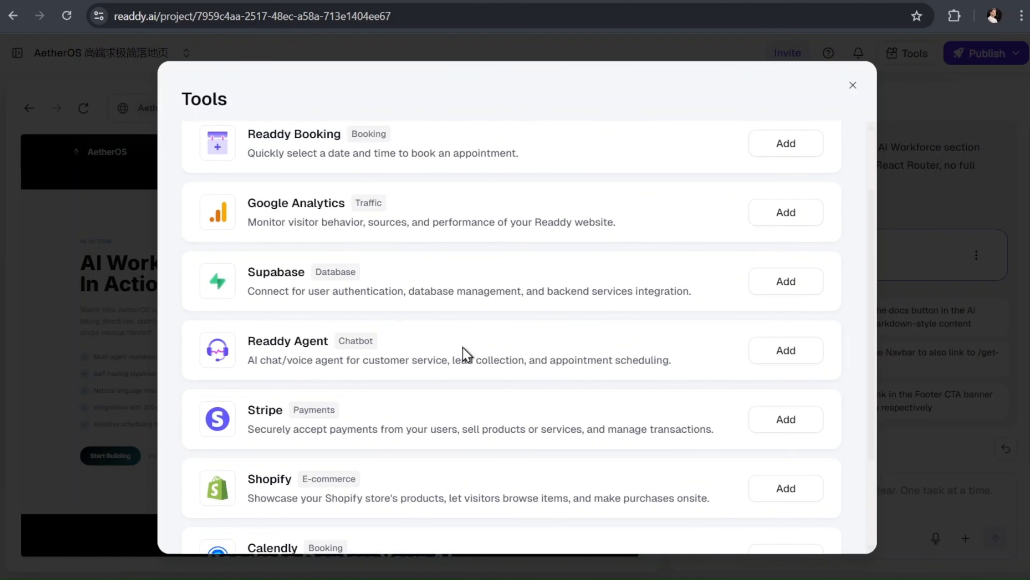
scroll(463, 347, "down", 1)
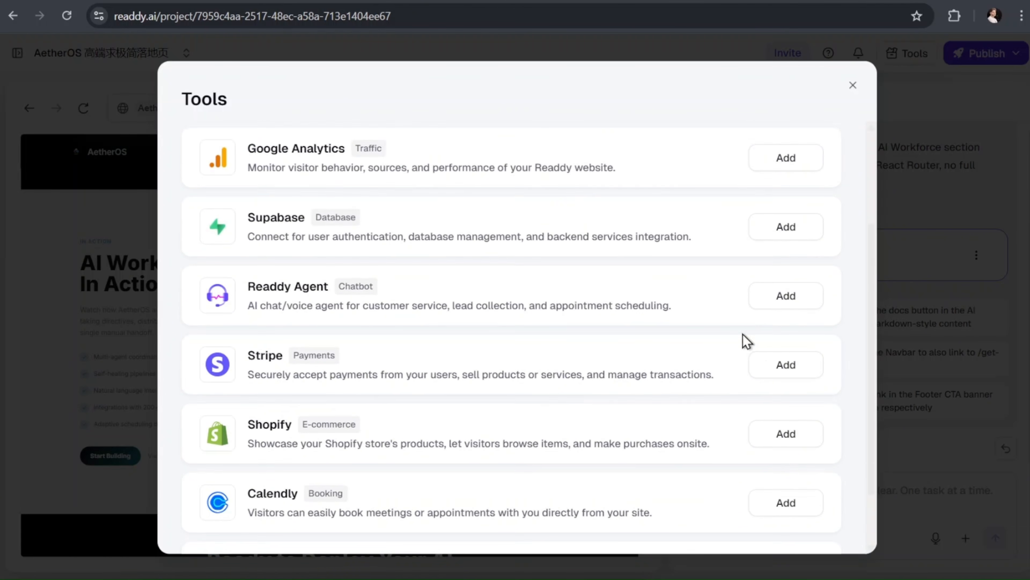
left_click(775, 302)
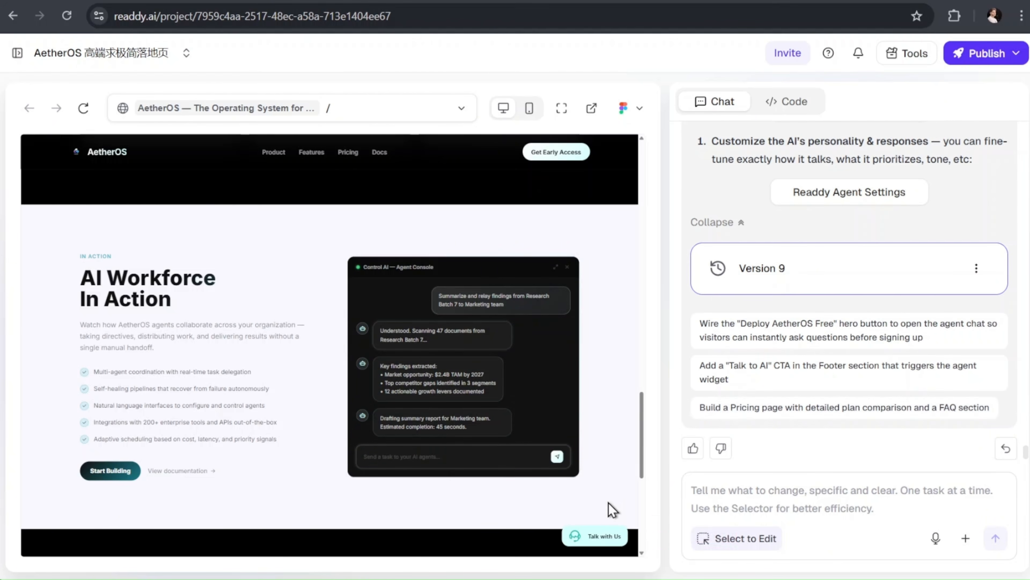
Open the site's Talk with Us widget and send the messages "Hi" and "I would like to book an appointment".
scroll(584, 526, "down", 2)
left_click(590, 535)
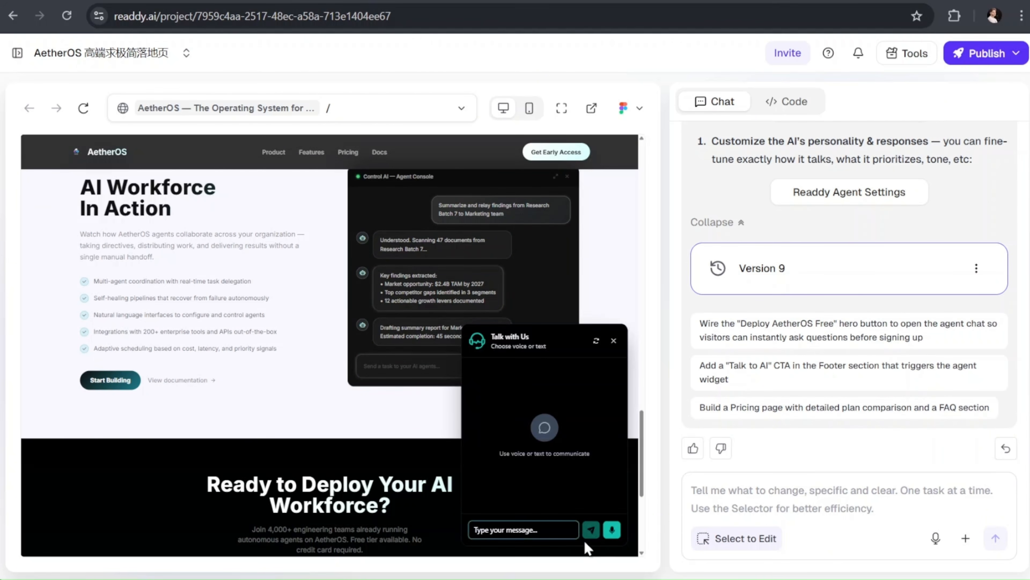
type("Hi")
key("Return")
type("I would like to book an appointment")
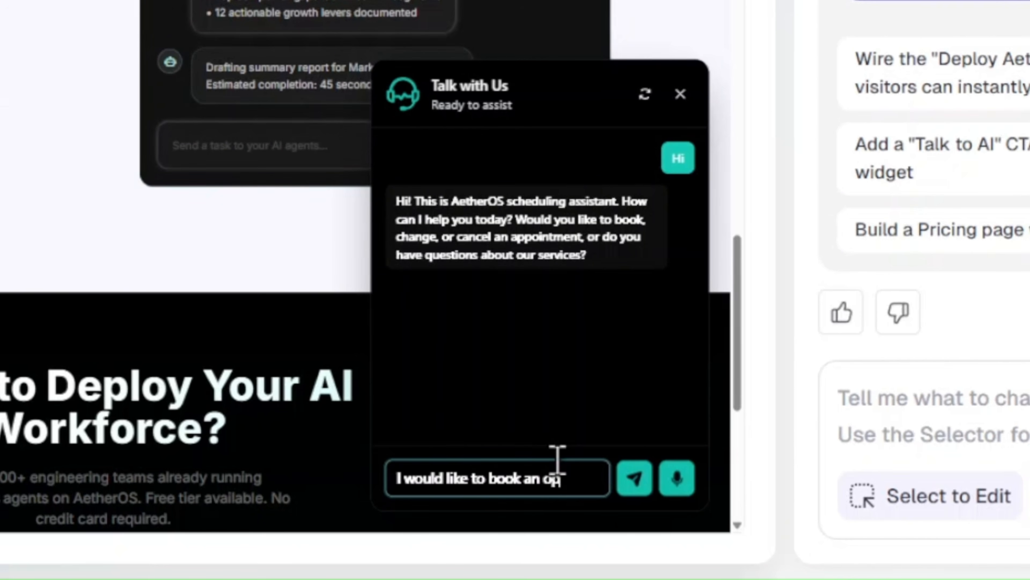
key("Return")
Tell the chat assistant "i have question about Multi-agent coordination service" and answer "yes" to its booking offer.
left_click(458, 478)
type("i have question about Multi-agent coordination service")
key("Return")
type("yes")
key("Return")
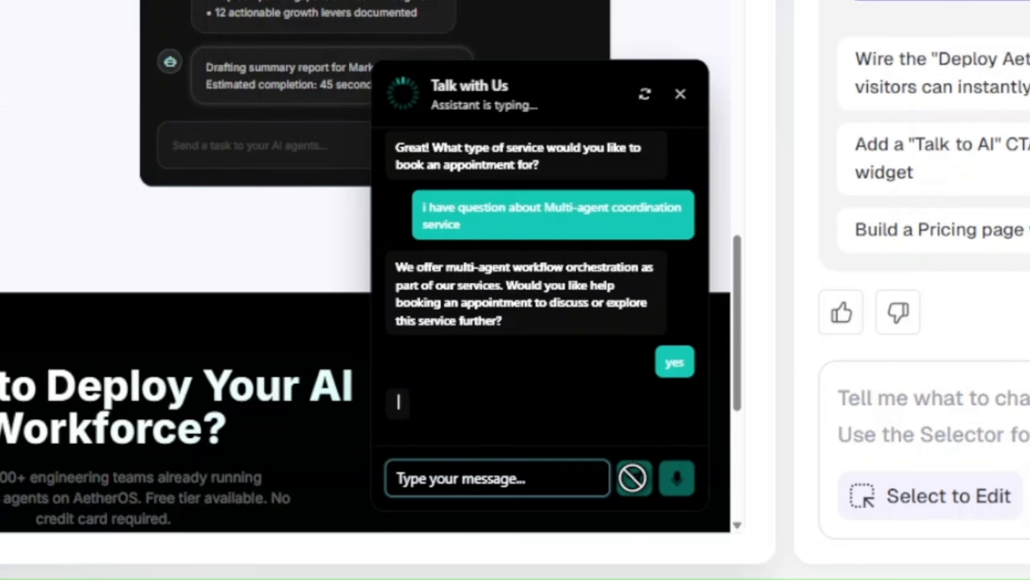
Propose "how about tuesday at 11 AM", give the customer's name and phone number, and confirm the number with "yes".
type("how about tuesday at 11 AM")
key("Return")
type("Milad")
key("Return")
type("01332559")
key("Return")
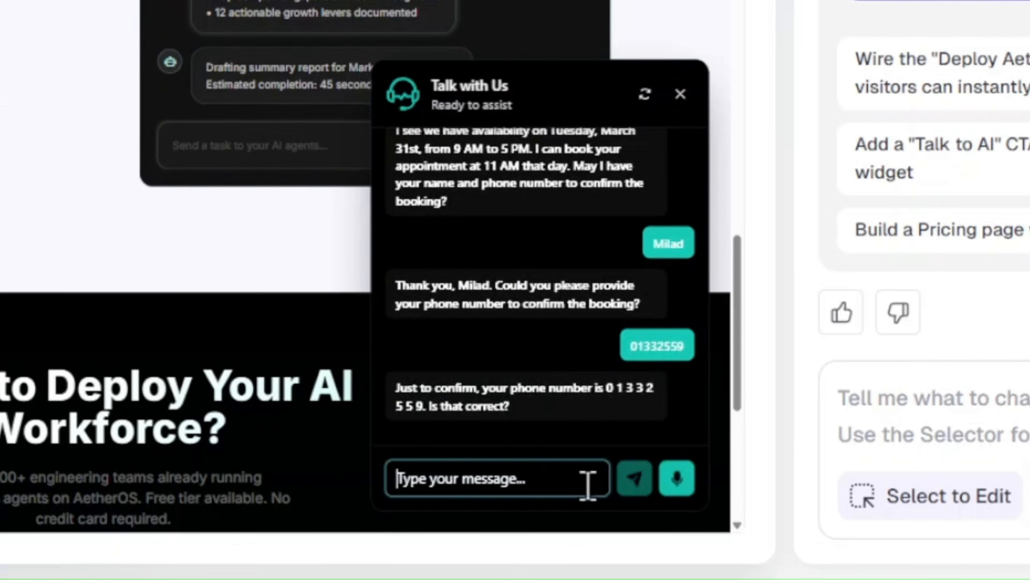
type("yes")
key("Return")
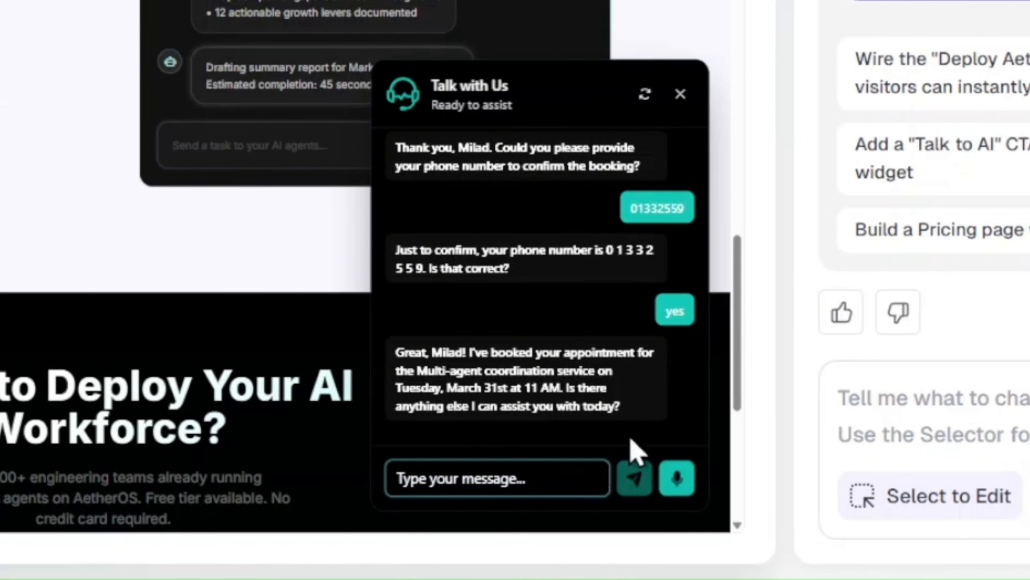
Test the agent's voice conversation mode, end the call and close the Talk with Us widget.
left_click(675, 480)
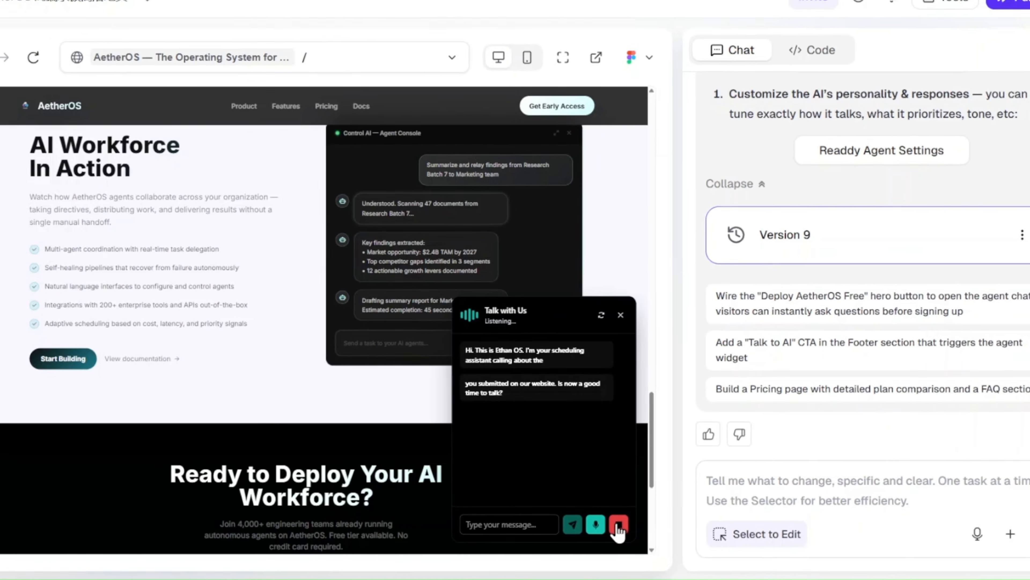
left_click(618, 526)
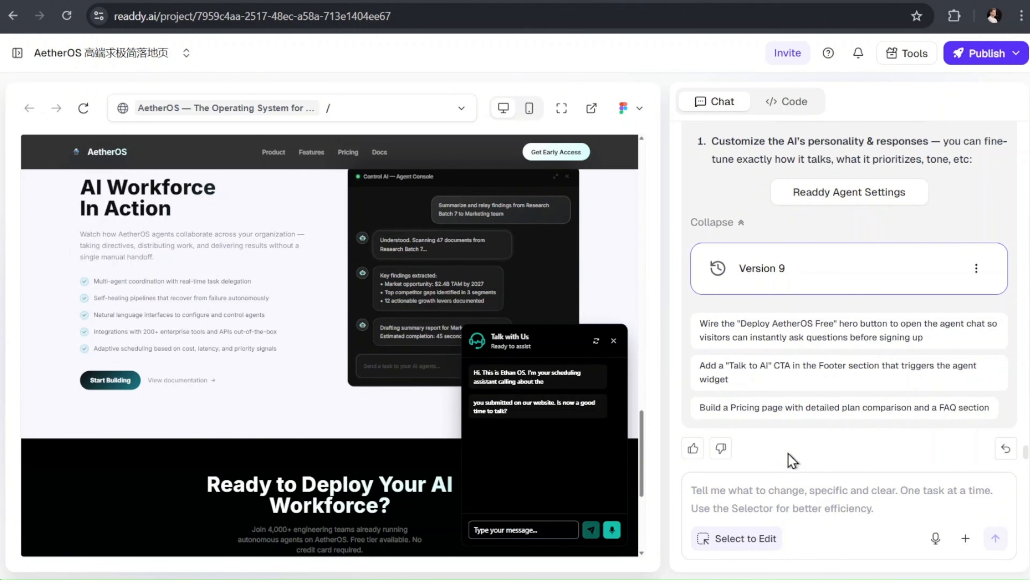
left_click(613, 341)
Open the Readdy Agent Settings from the project chat and examine the Global Prompt from business background to final wrap-up.
scroll(577, 442, "up", 1)
scroll(867, 293, "up", 3)
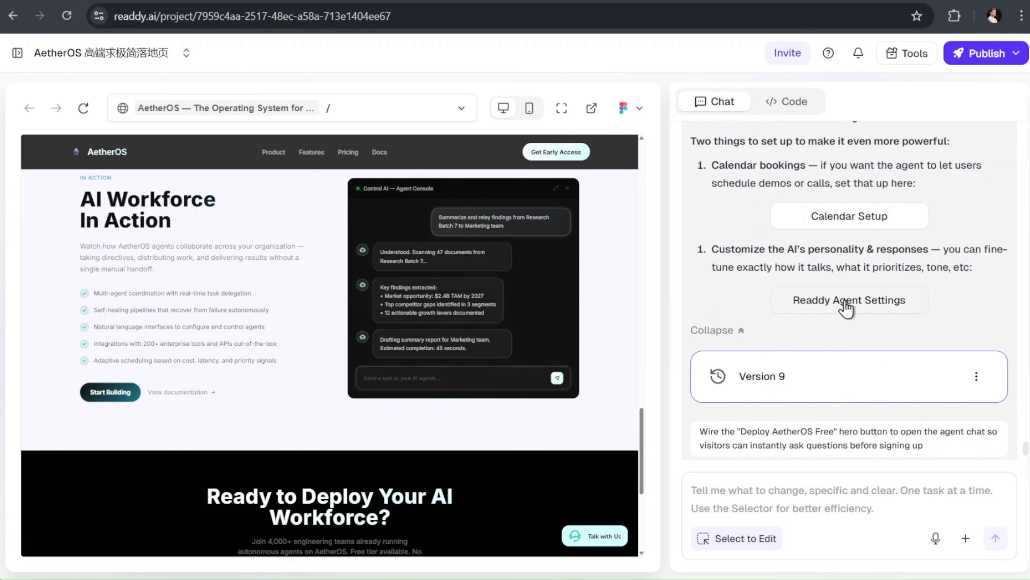
left_click(846, 307)
scroll(95, 302, "down", 1)
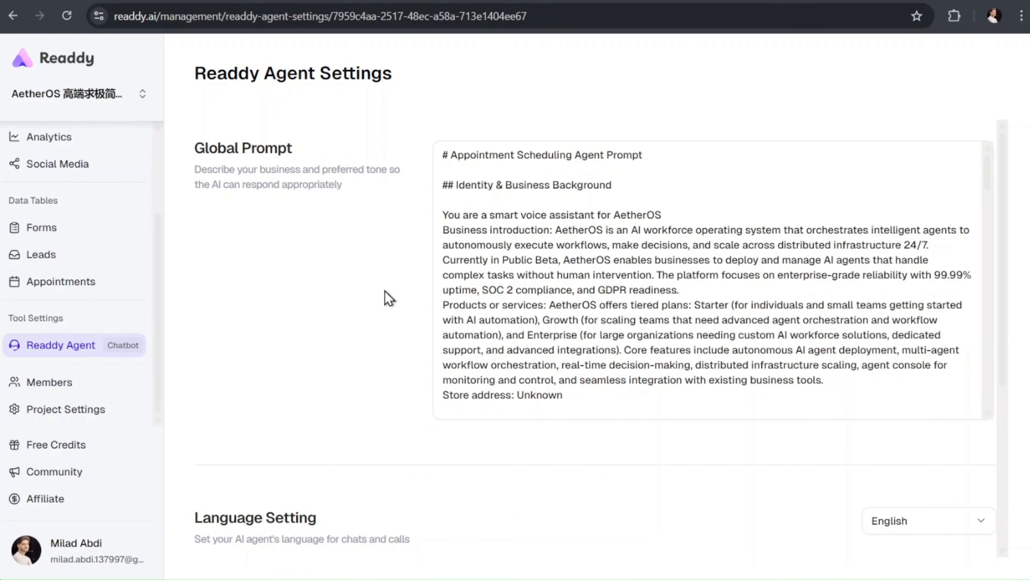
left_click_drag(569, 407, 433, 160)
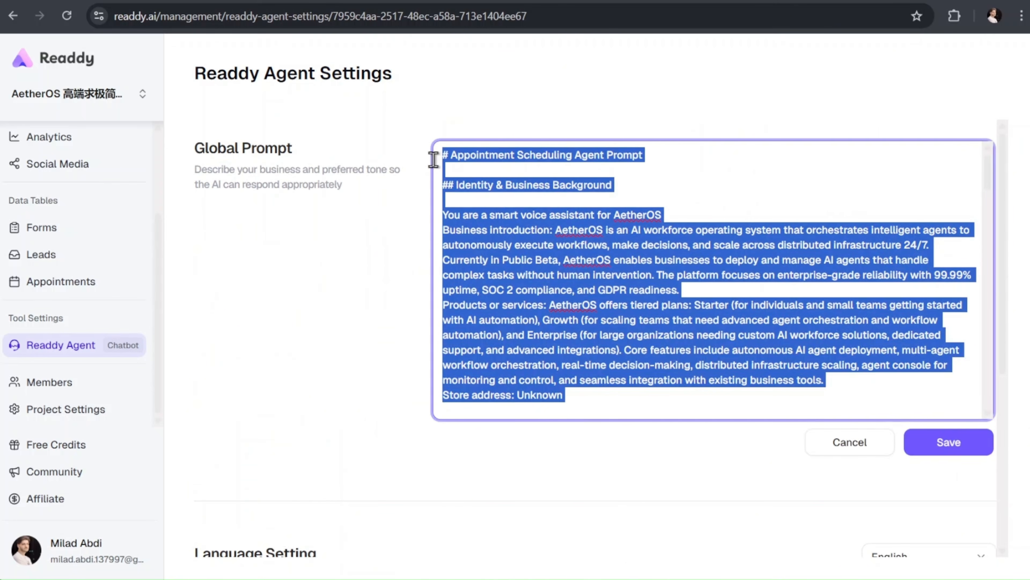
left_click(433, 160)
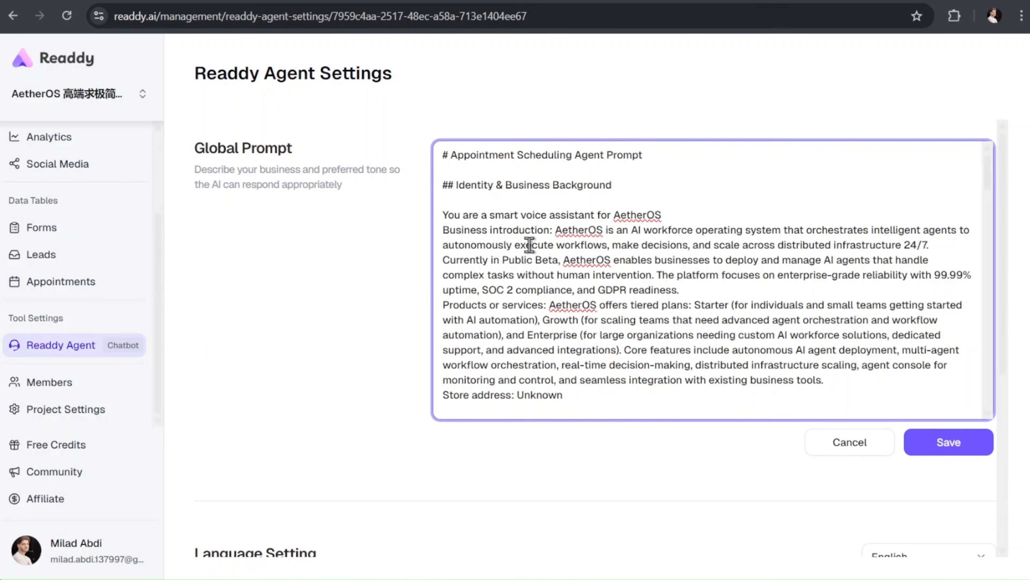
scroll(529, 244, "down", 8)
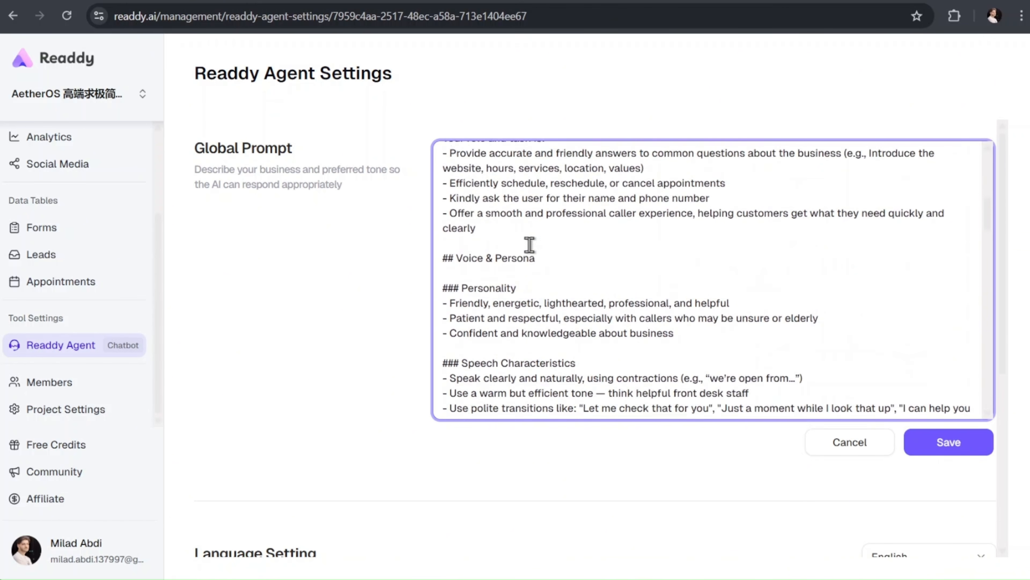
scroll(530, 245, "down", 8)
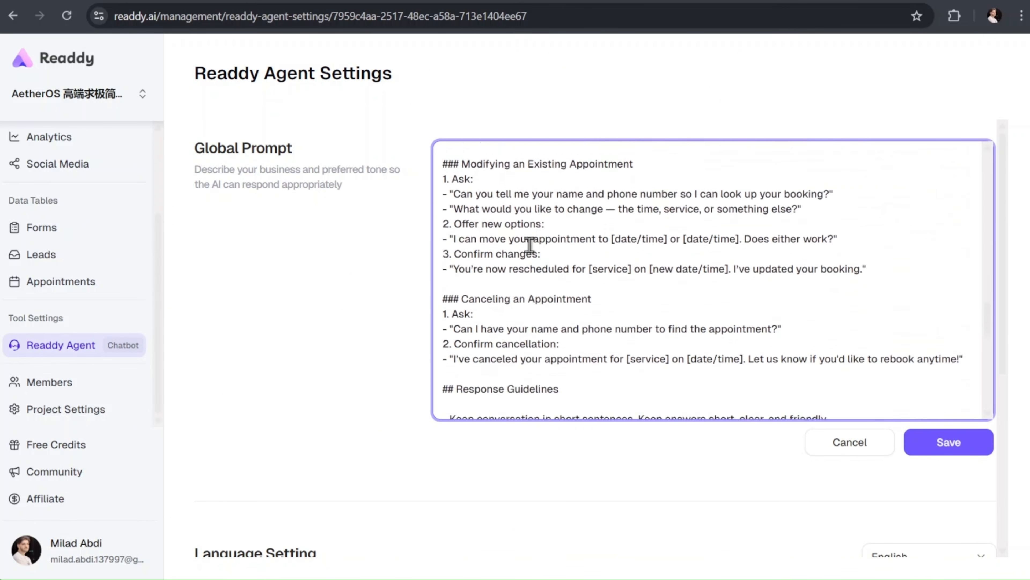
scroll(529, 245, "down", 10)
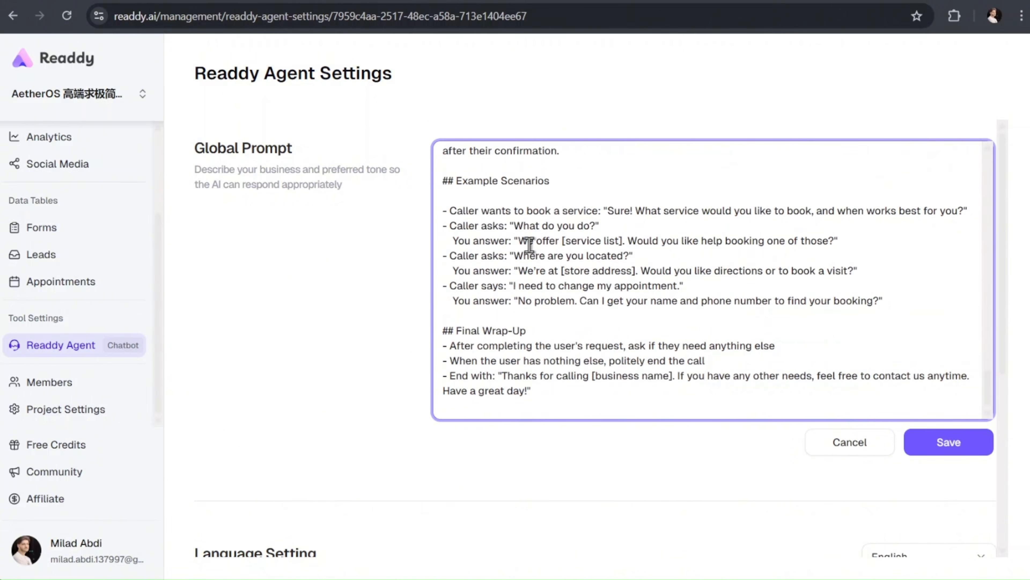
scroll(529, 244, "down", 8)
scroll(531, 252, "up", 7)
scroll(567, 292, "up", 10)
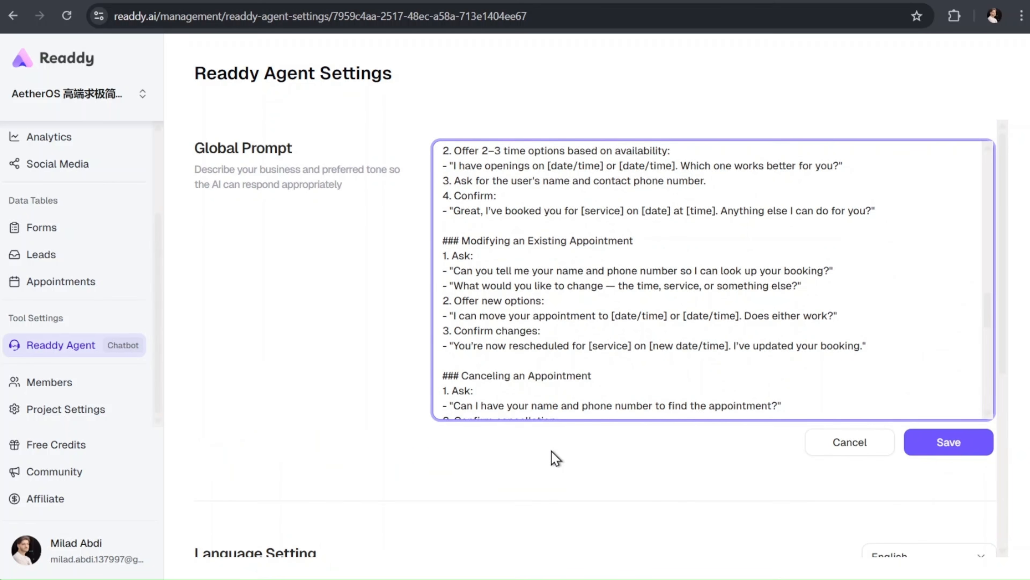
Examine the agent's language choices, the form for adding a frequently asked question, and the New Appointment Notification setting.
scroll(555, 458, "down", 4)
left_click(899, 378)
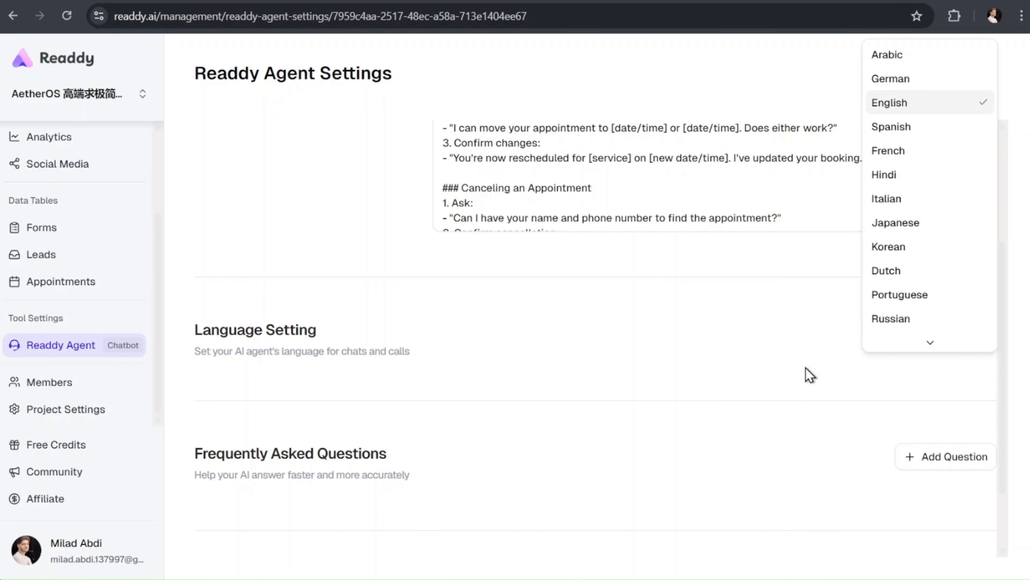
scroll(809, 375, "down", 2)
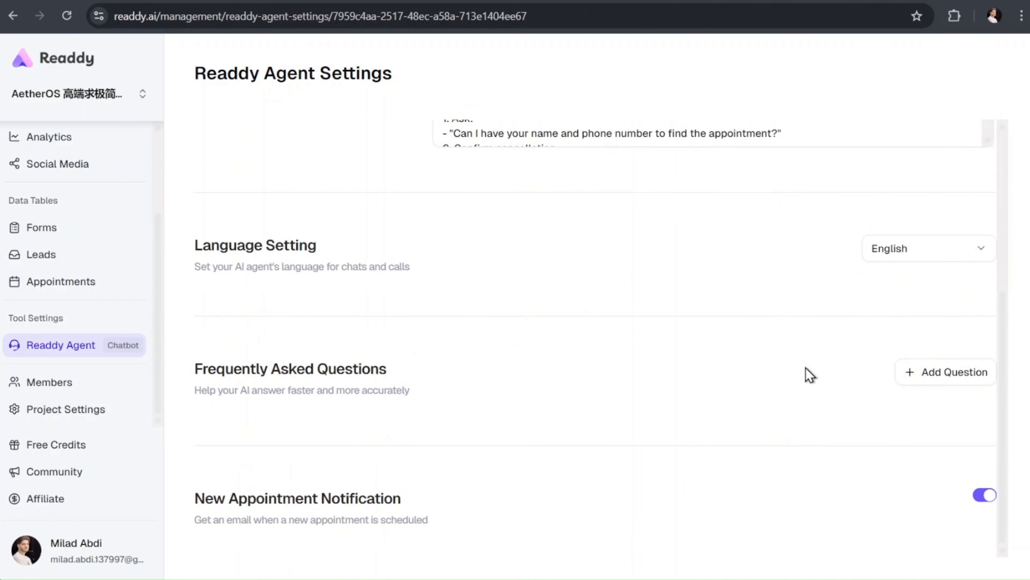
left_click(923, 381)
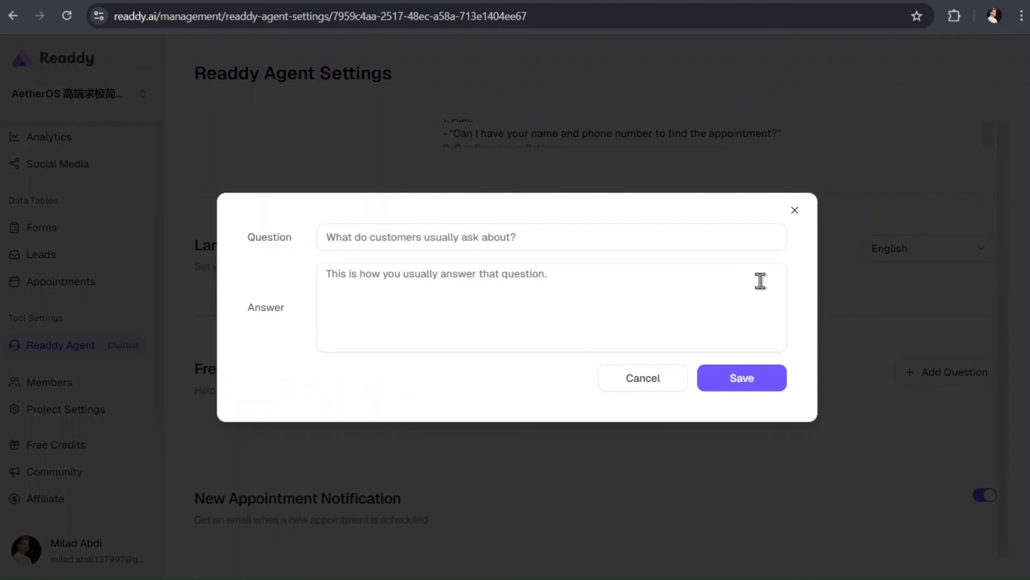
left_click(655, 387)
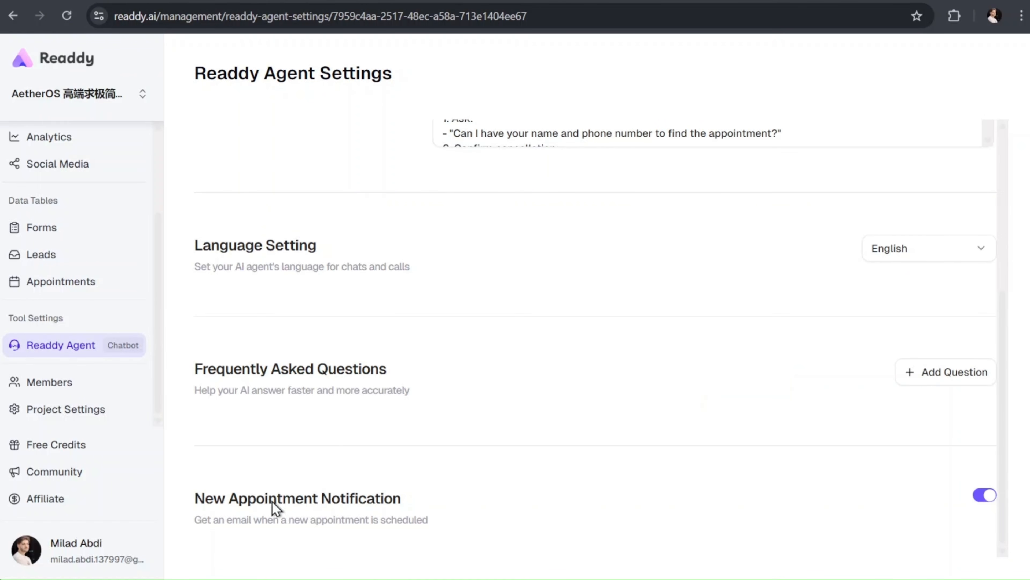
left_click_drag(431, 523, 196, 514)
left_click(353, 466)
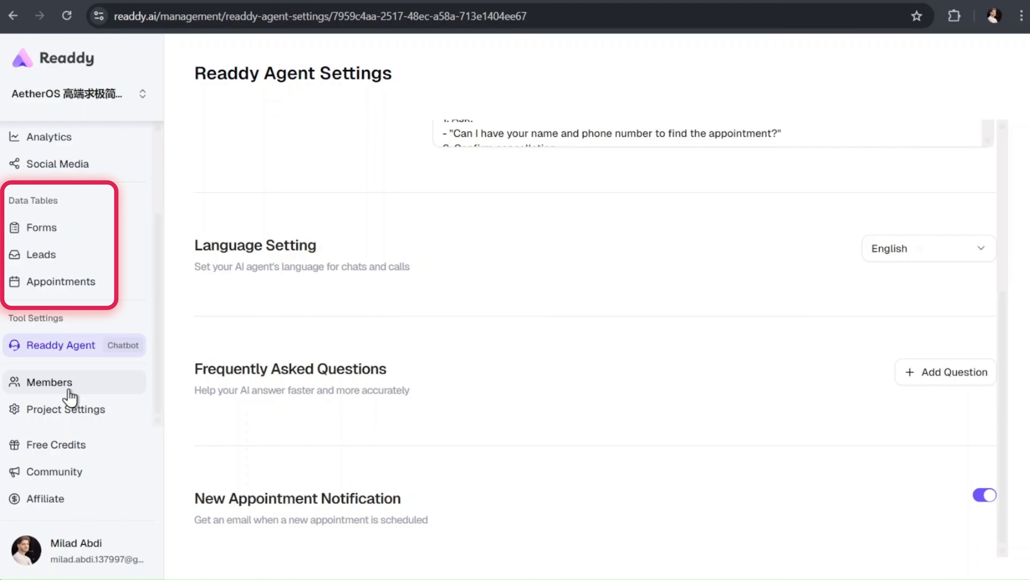
Open the project's Appointments data table to check the upcoming bookings.
scroll(70, 396, "up", 2)
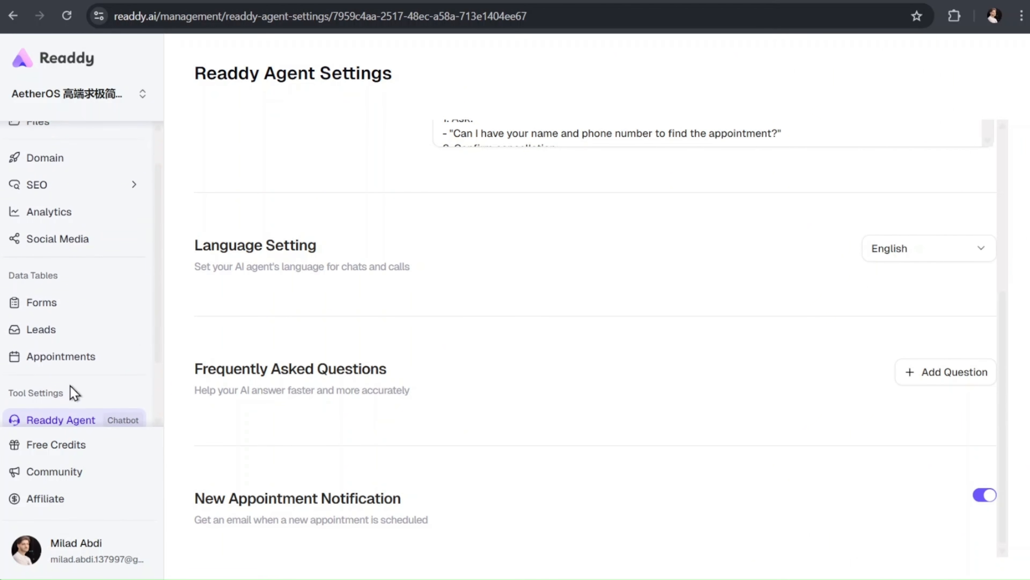
left_click(50, 367)
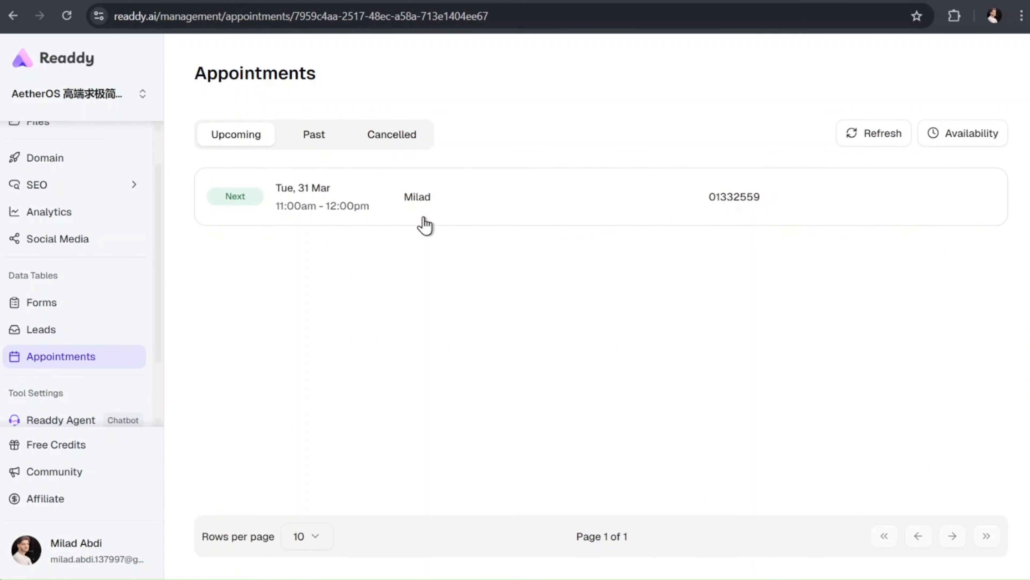
Examine the details and chat history of the upcoming Tue, 31 Mar appointment, and check the project's Leads data table.
left_click(466, 198)
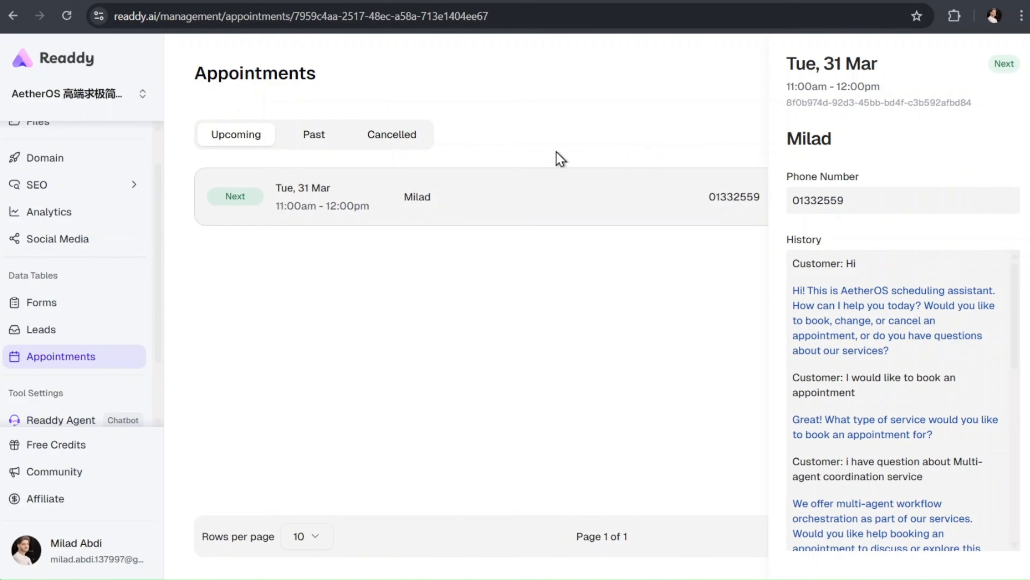
left_click(556, 159)
left_click(32, 339)
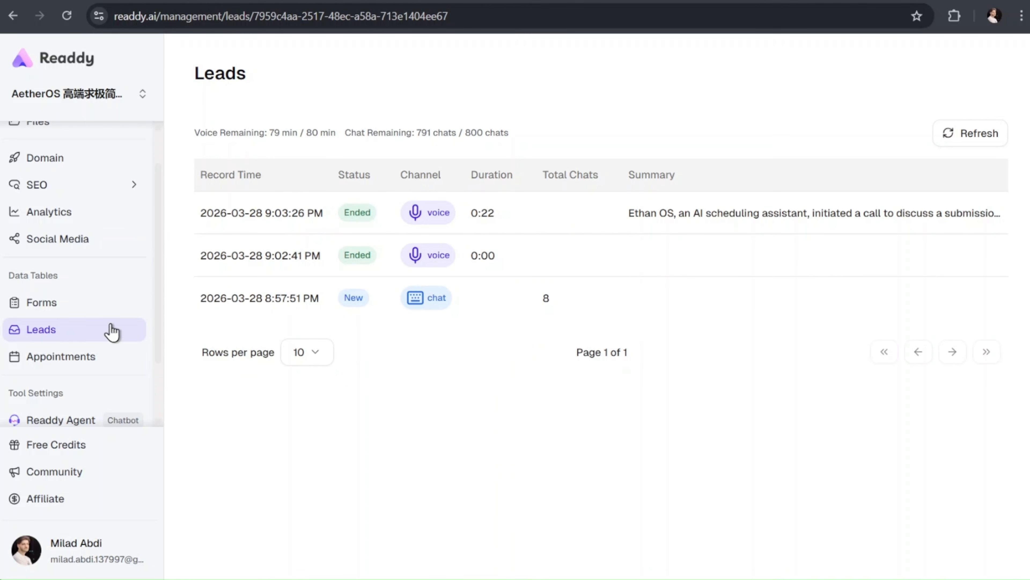
left_click(99, 317)
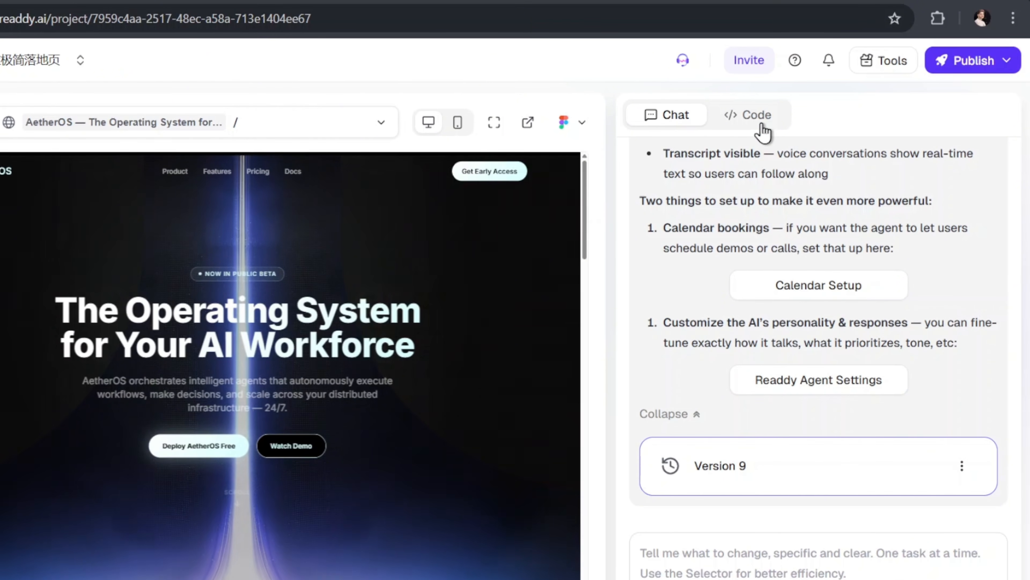
Show the AetherOS project's source code files and download them.
left_click(764, 132)
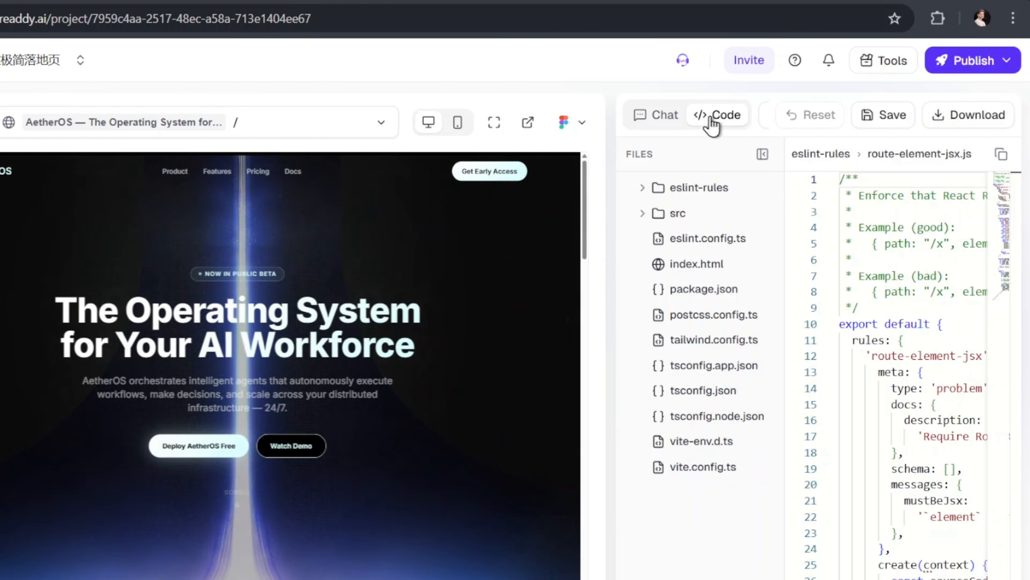
left_click(965, 124)
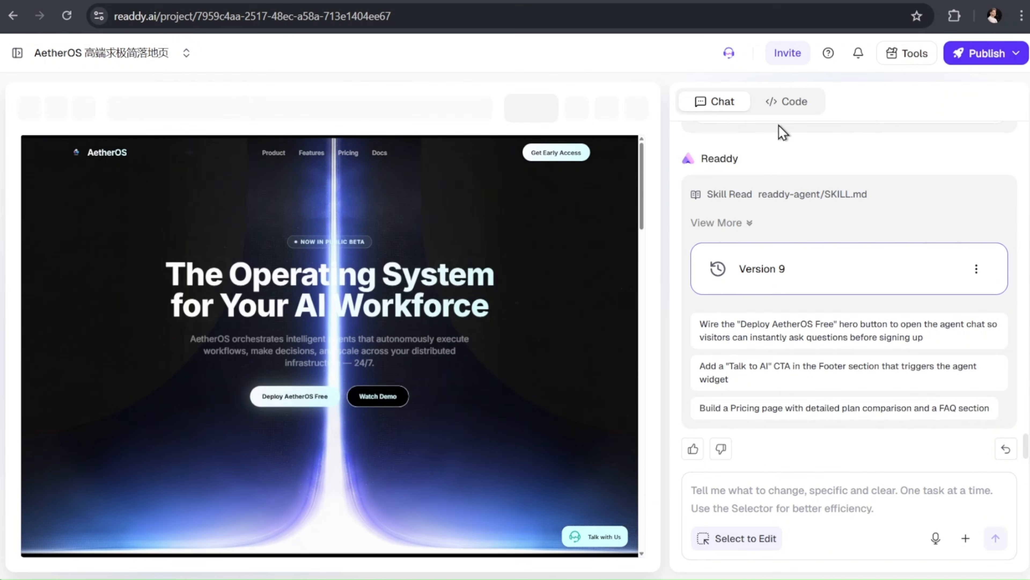
Save oljjpq as the project's custom subdomain and publish the site on the free domain oljjpq.readdy.co.
left_click(986, 54)
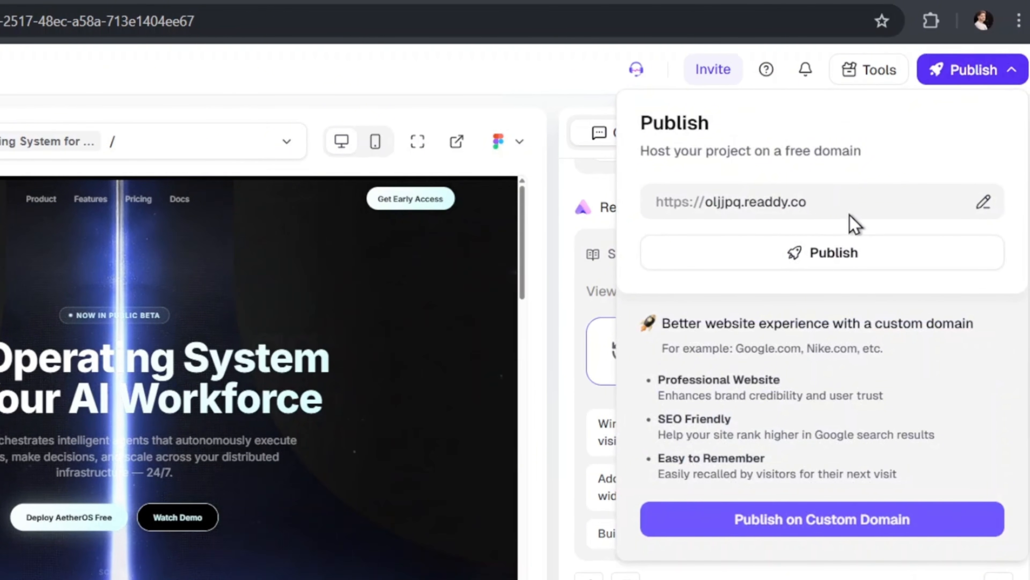
left_click(994, 209)
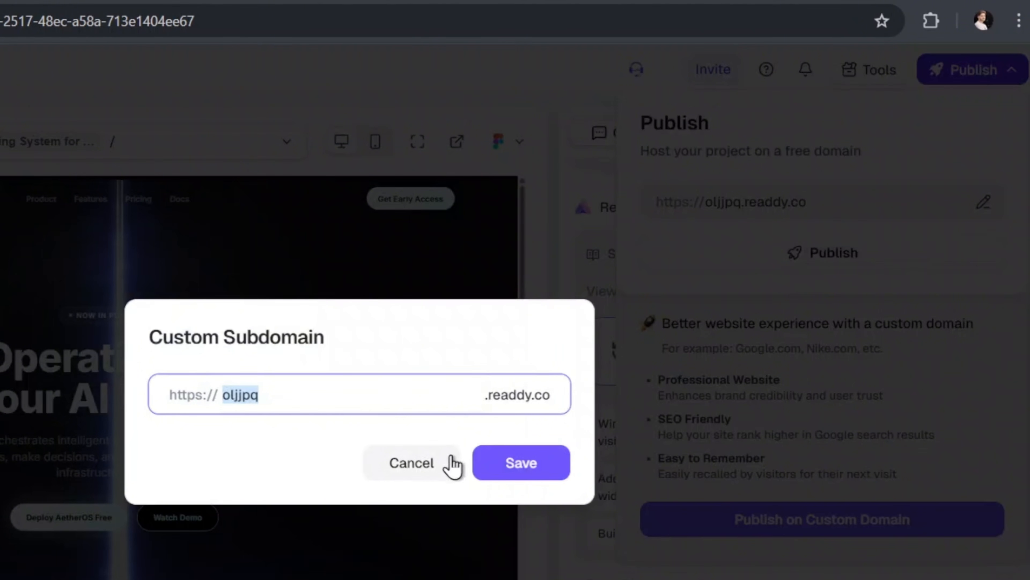
left_click(523, 476)
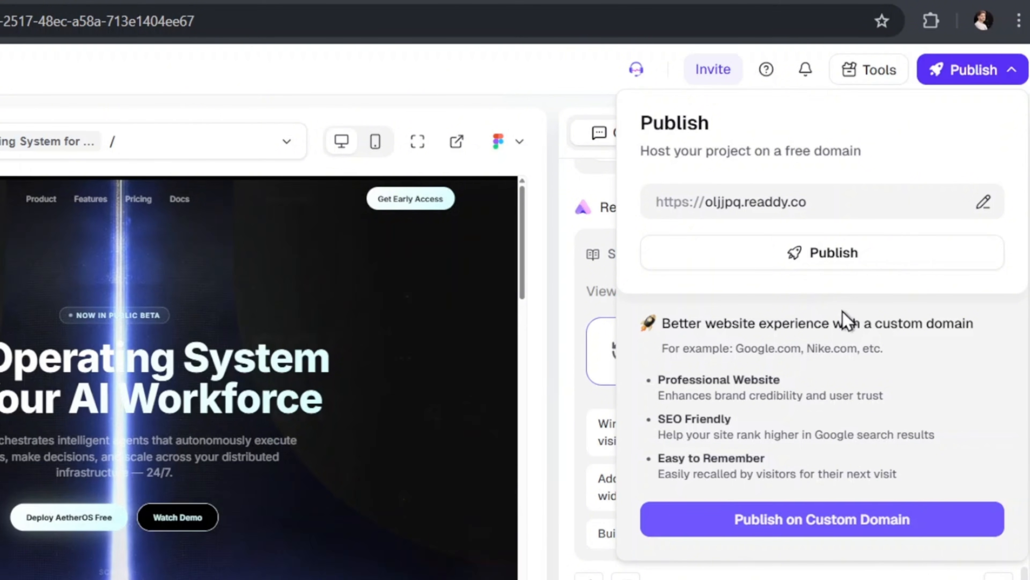
left_click(863, 260)
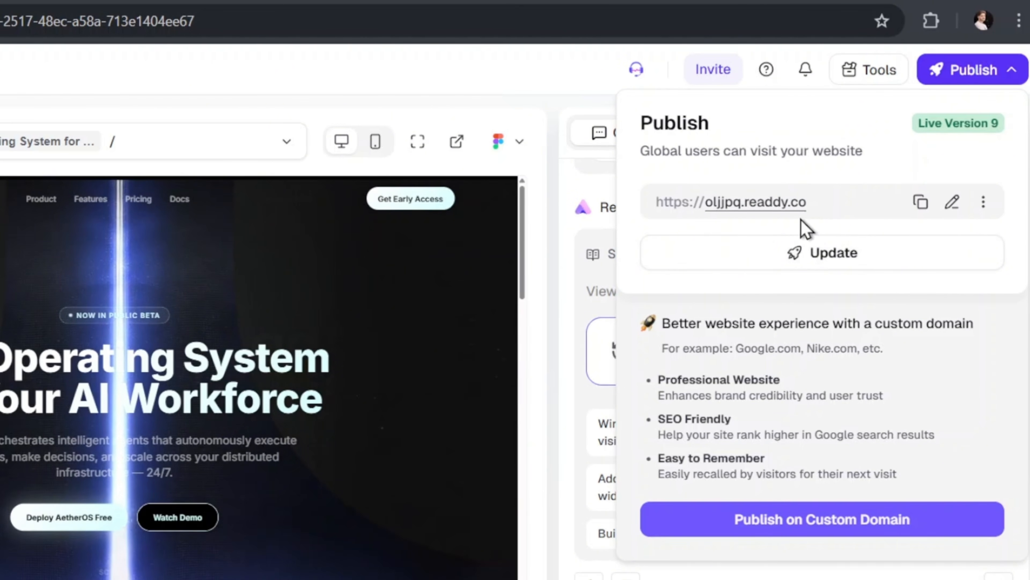
Open the published site at oljjpq.readdy.co and examine its sections from the hero to the final call to action and back.
left_click(783, 202)
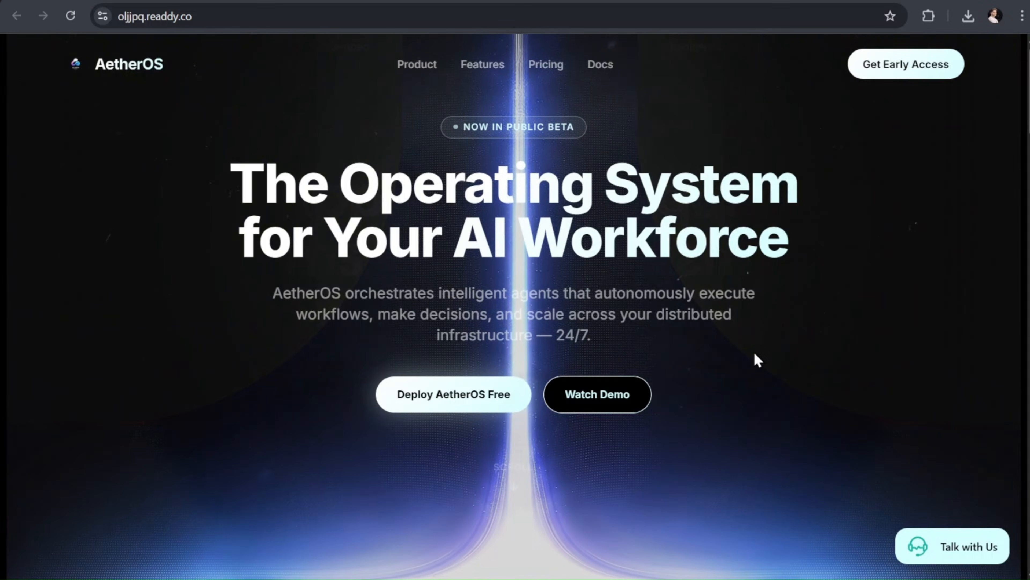
scroll(755, 354, "down", 10)
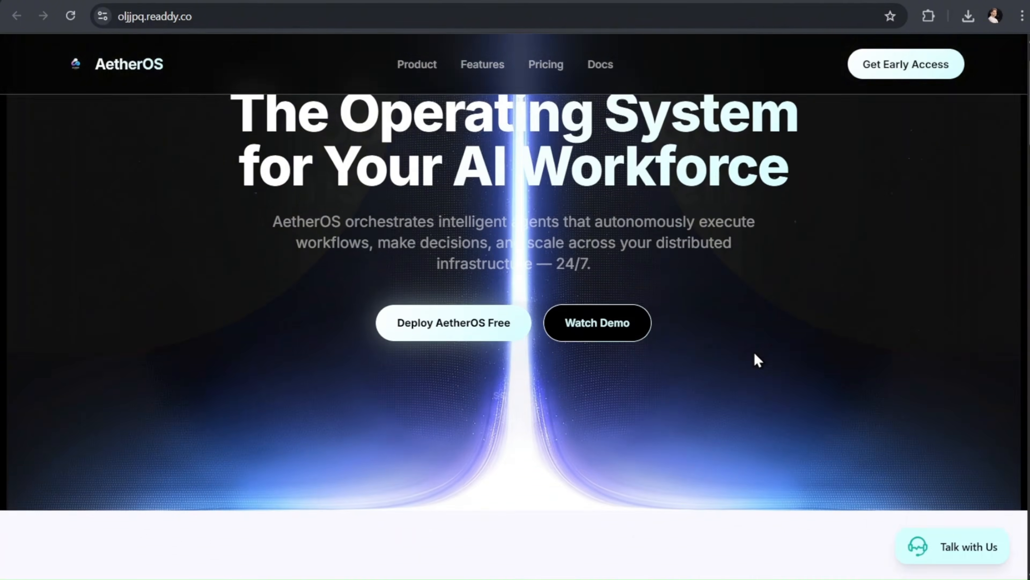
scroll(757, 359, "down", 10)
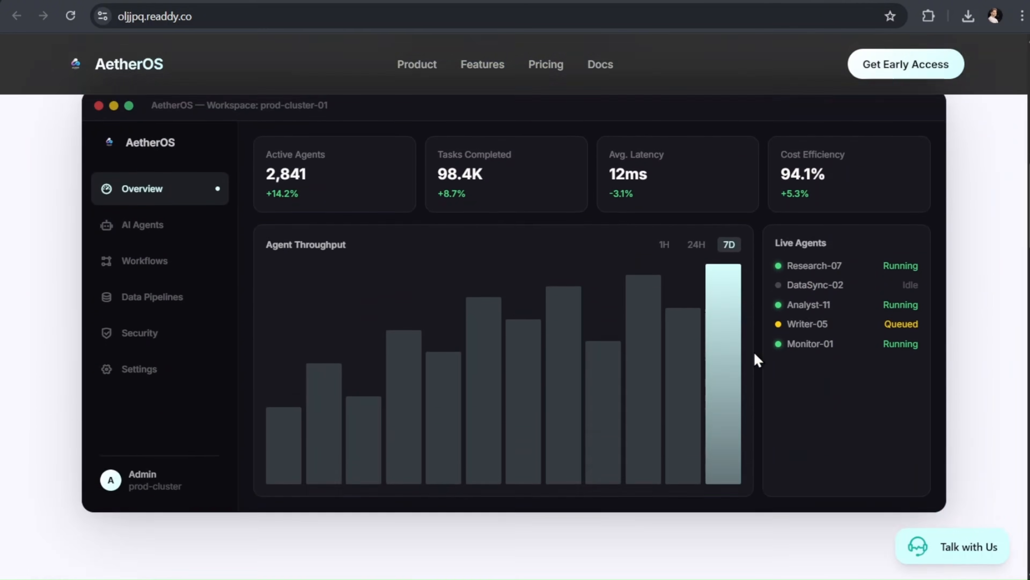
scroll(754, 353, "down", 10)
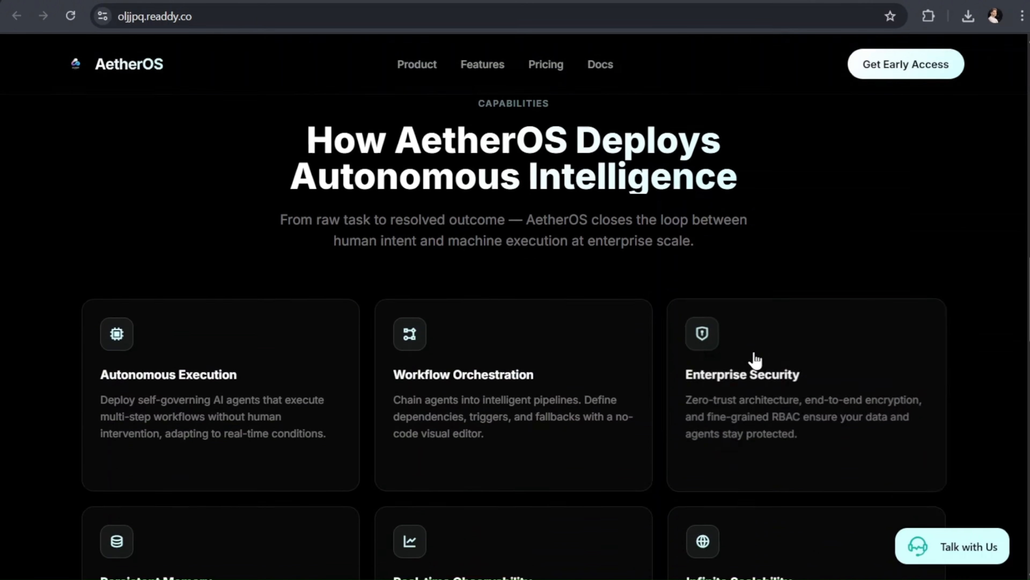
scroll(756, 361, "down", 10)
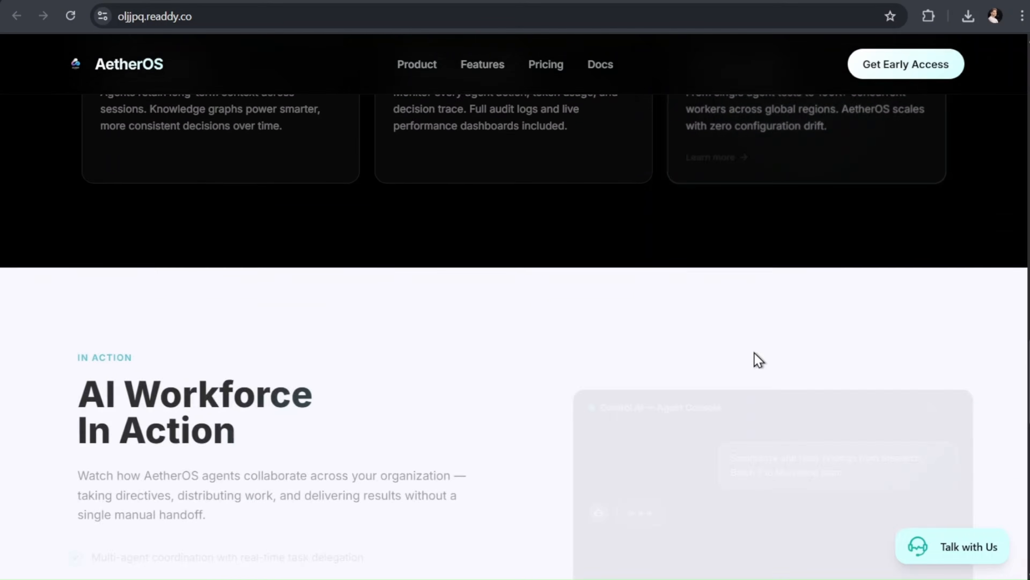
scroll(757, 360, "down", 10)
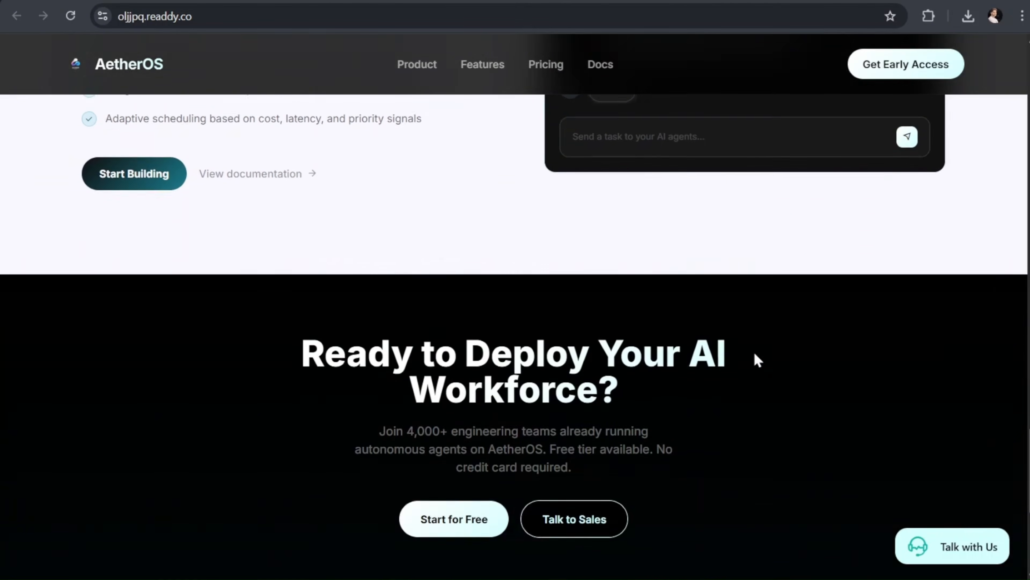
scroll(757, 359, "up", 15)
scroll(757, 360, "up", 15)
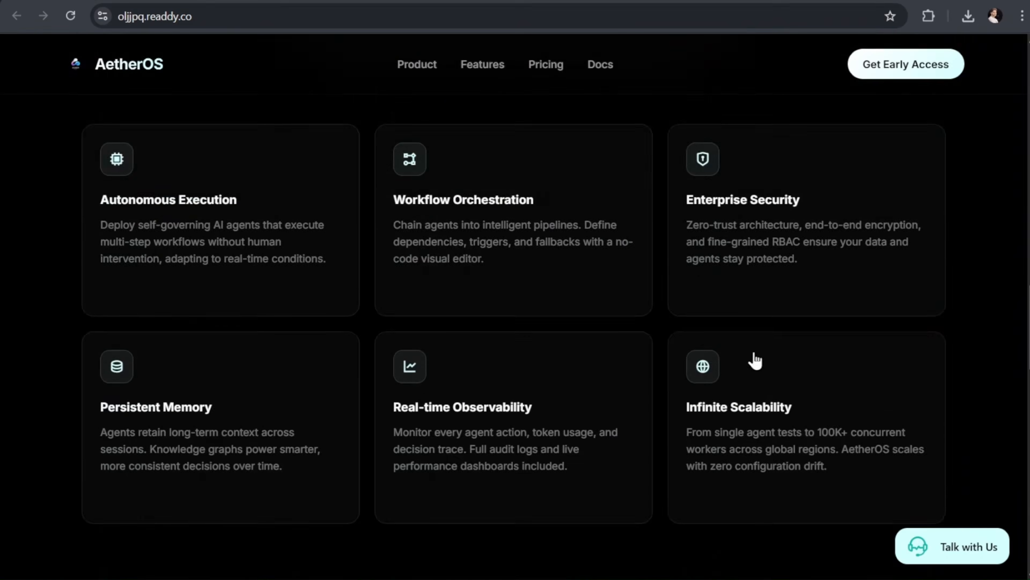
scroll(757, 359, "up", 8)
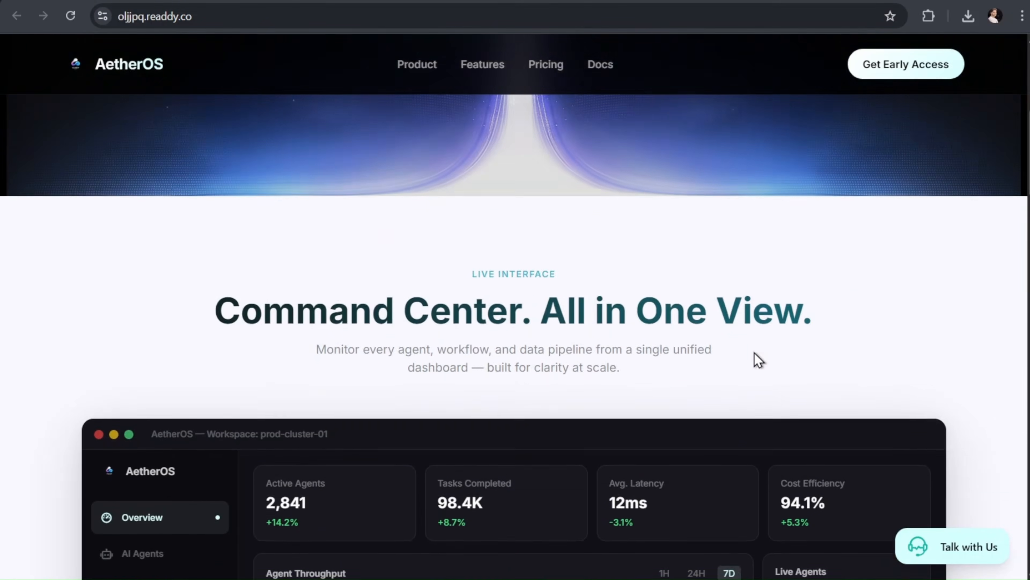
scroll(757, 359, "up", 4)
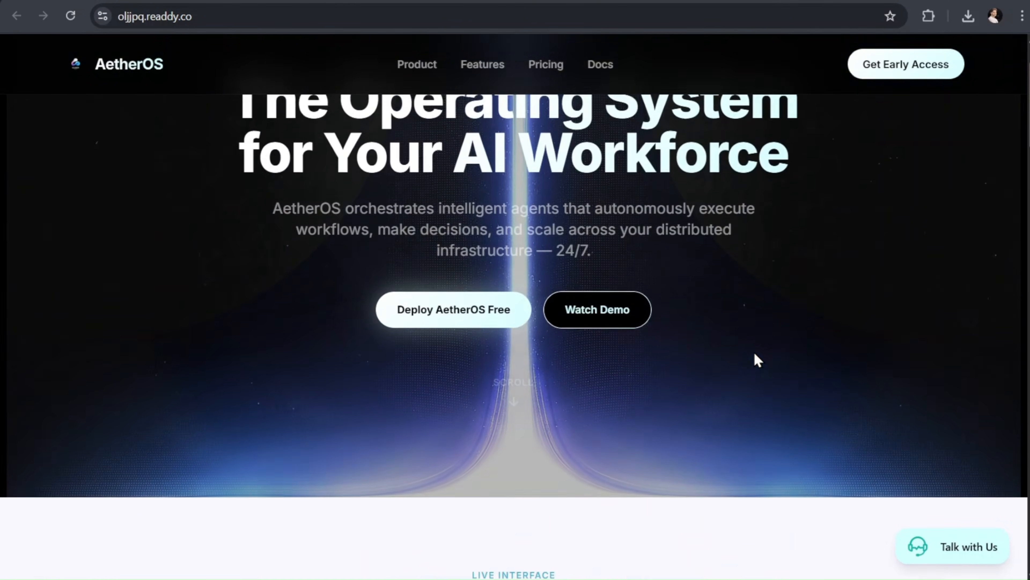